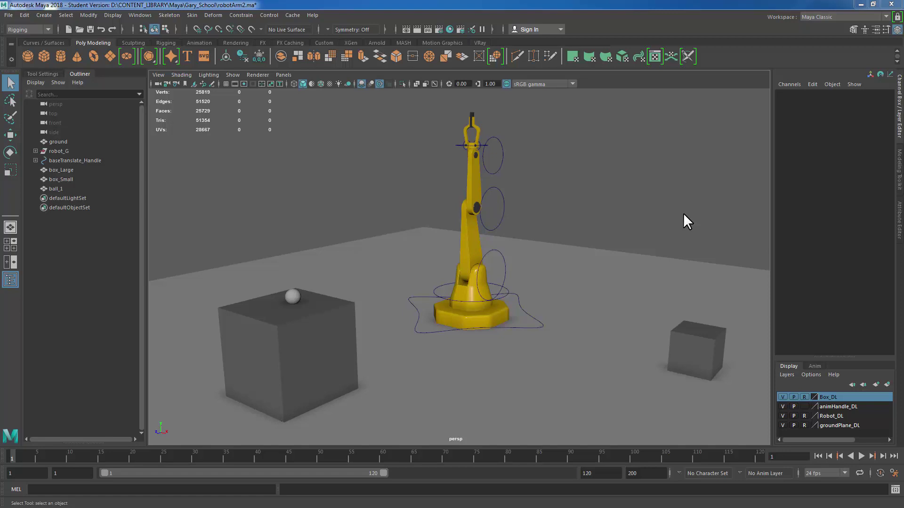
Step: Open Maya's Animation Preferences and show the Time Slider category (24 fps, playback 1–120)
left_click(140, 15)
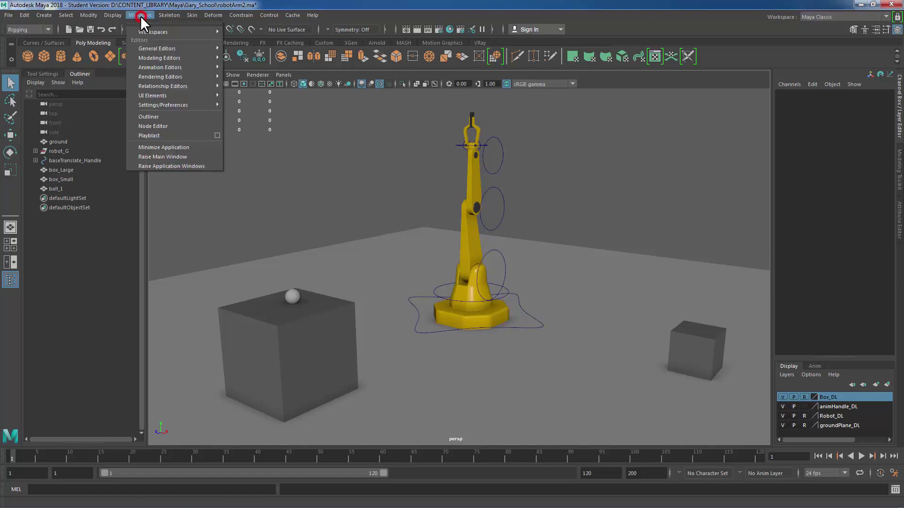
mouse_move(166, 104)
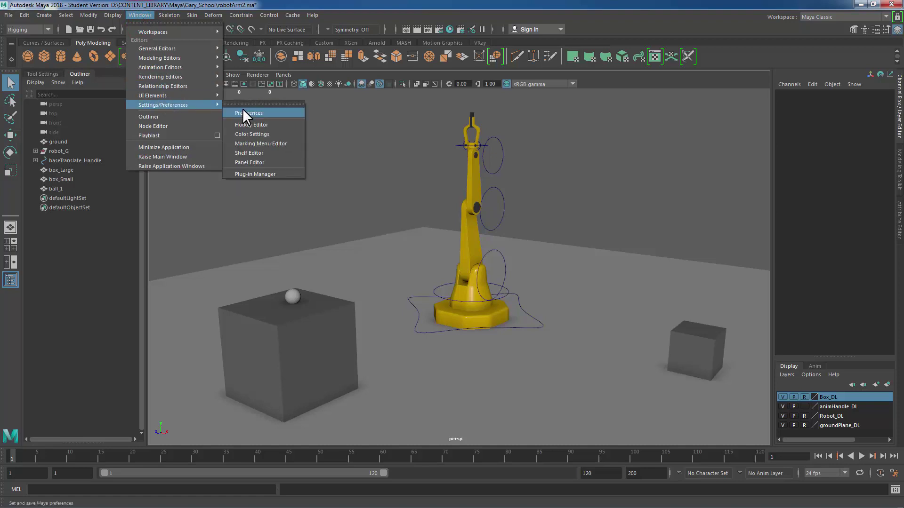
left_click(619, 185)
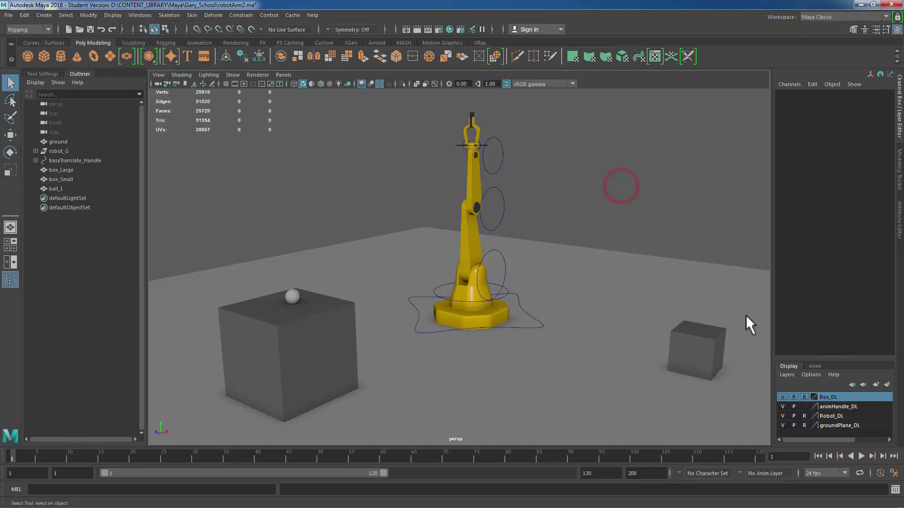
left_click(844, 473)
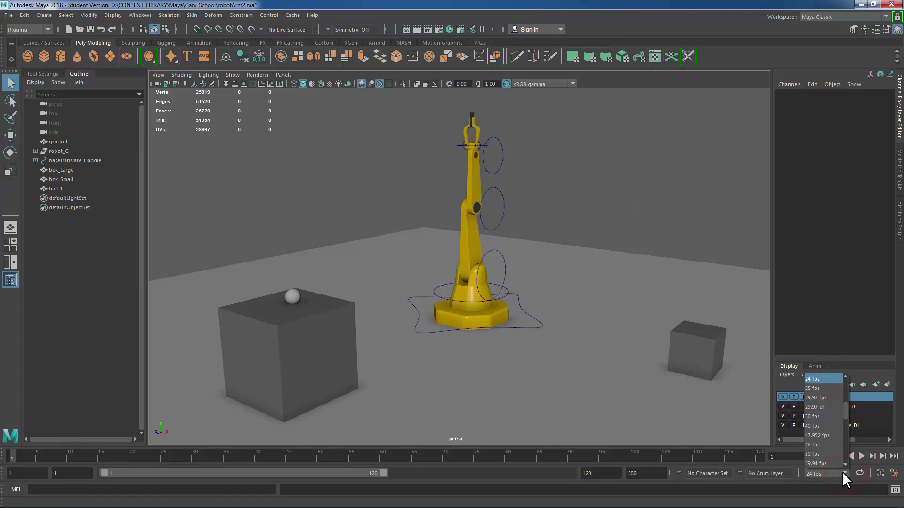
left_click(894, 474)
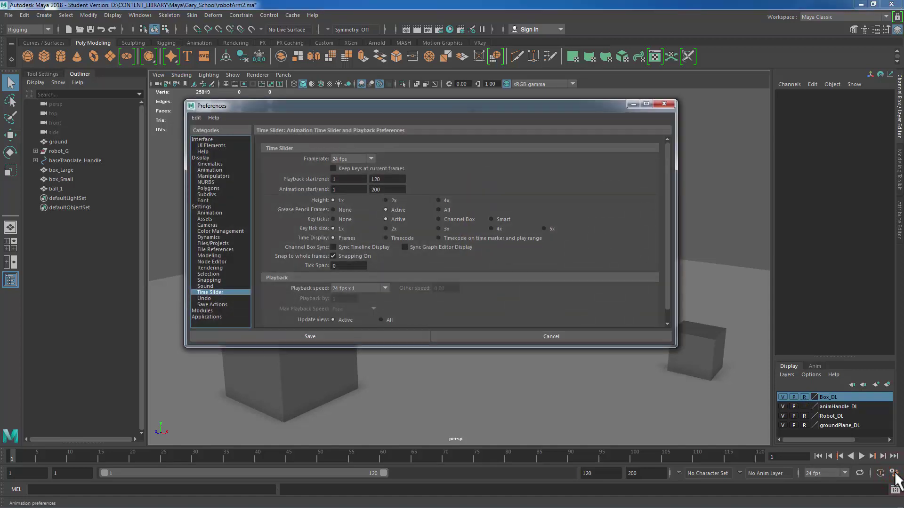
left_click(201, 207)
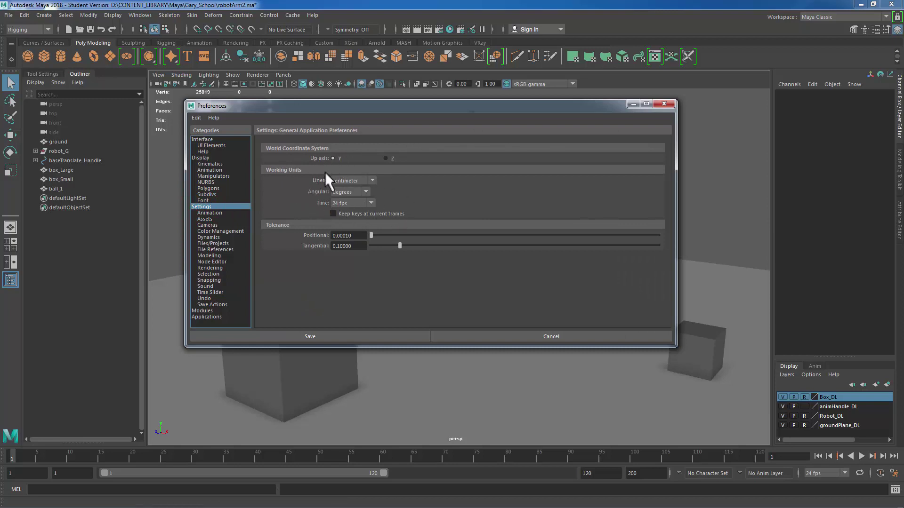
left_click(221, 292)
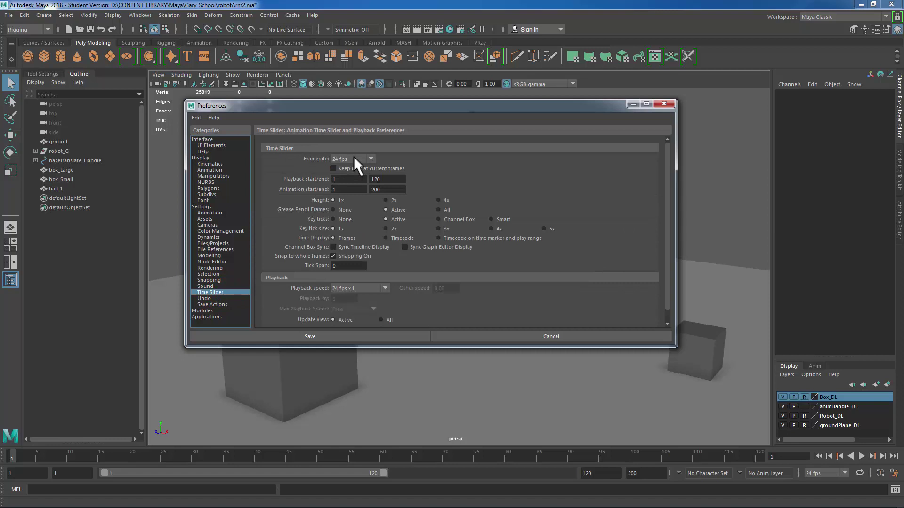
Step: Switch the Time Slider Framerate from 24 fps to 30 fps
left_click(346, 179)
left_click_drag(384, 180, 302, 168)
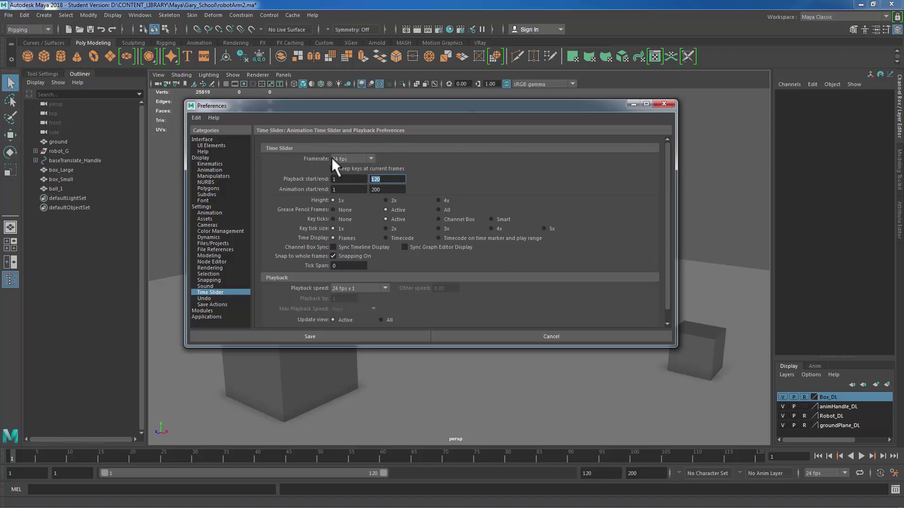
left_click(370, 159)
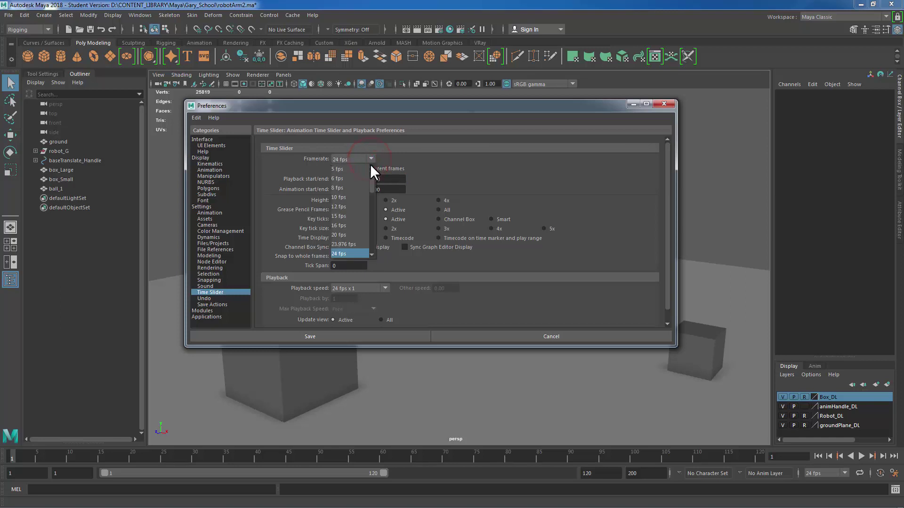
left_click_drag(371, 182, 371, 192)
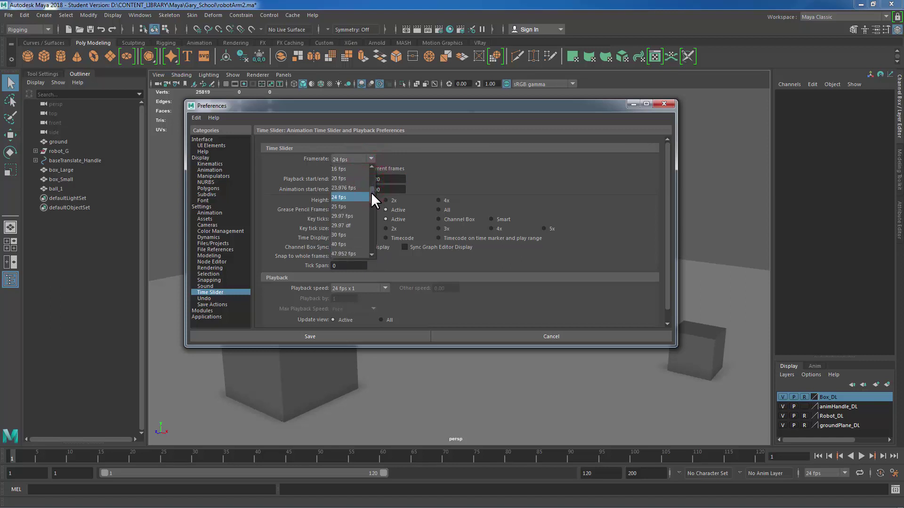
left_click(349, 234)
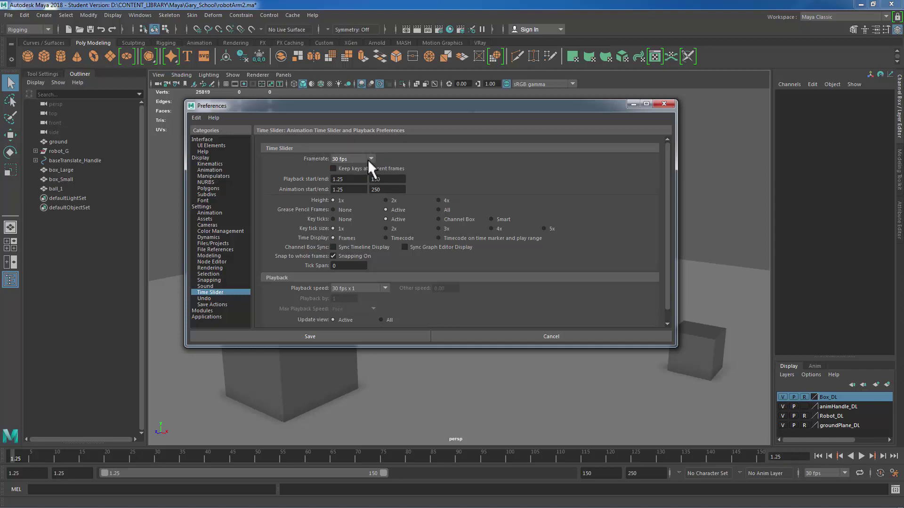
Step: Set playback and animation ranges to 1–150, then return the current time to frame 1
double_click(343, 179)
left_click_drag(354, 189, 280, 184)
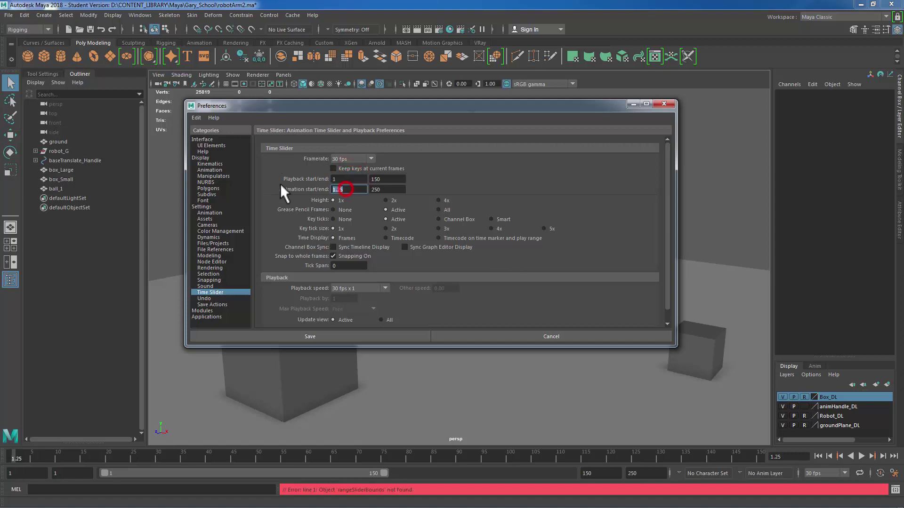
type("1")
double_click(395, 189)
type("150")
key("Return")
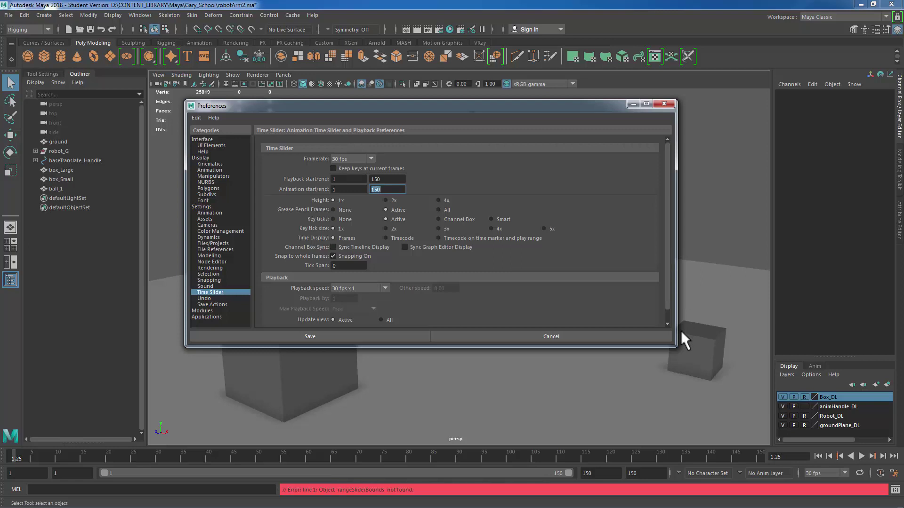
mouse_move(16, 455)
left_mouse_down()
mouse_move(100, 455)
mouse_move(0, 454)
left_mouse_up()
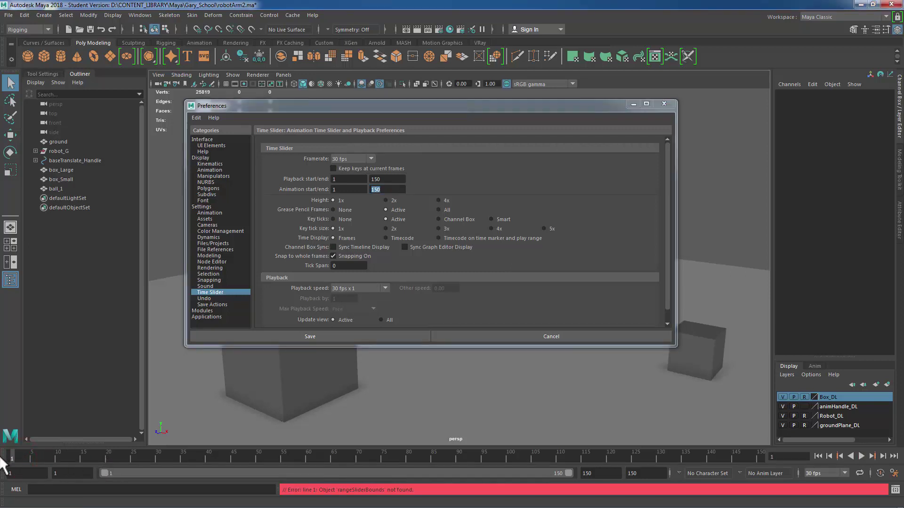
left_click(382, 287)
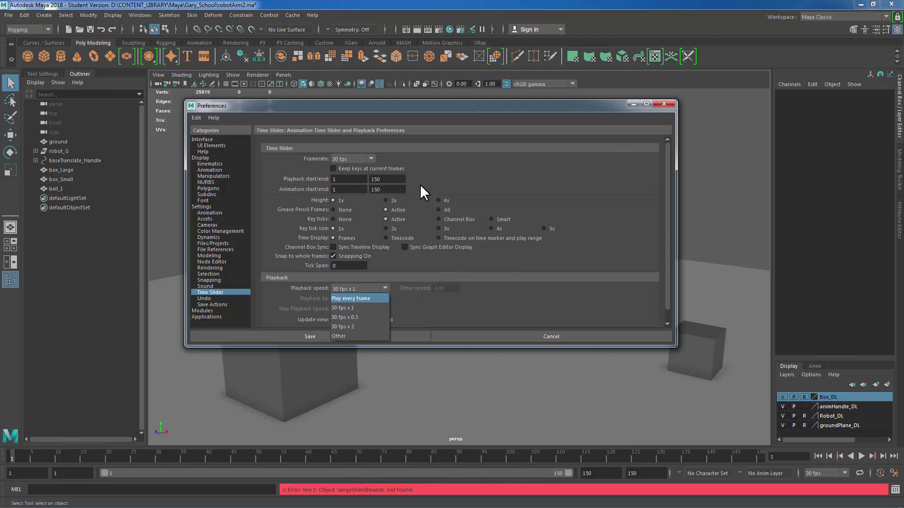
left_click(505, 250)
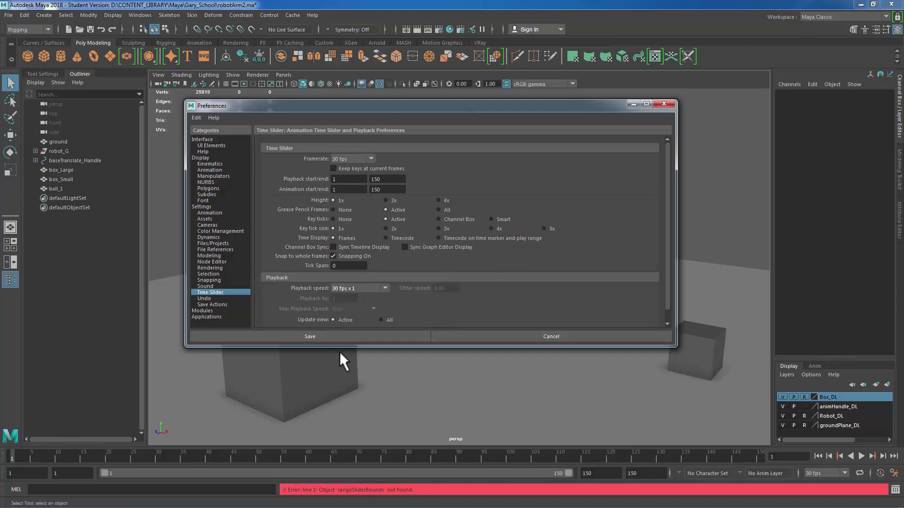
Step: Save the 30 fps timing preferences and select the clampMount_Handle control
left_click(332, 334)
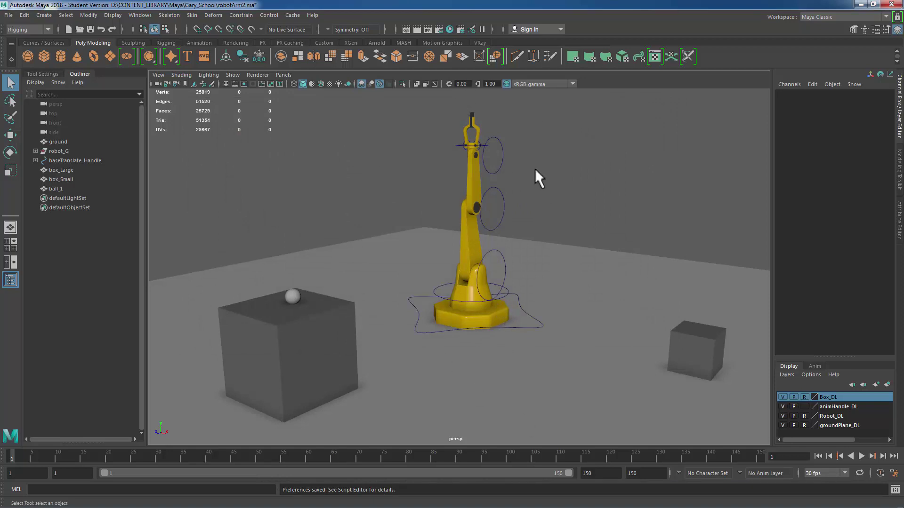
left_click(495, 158)
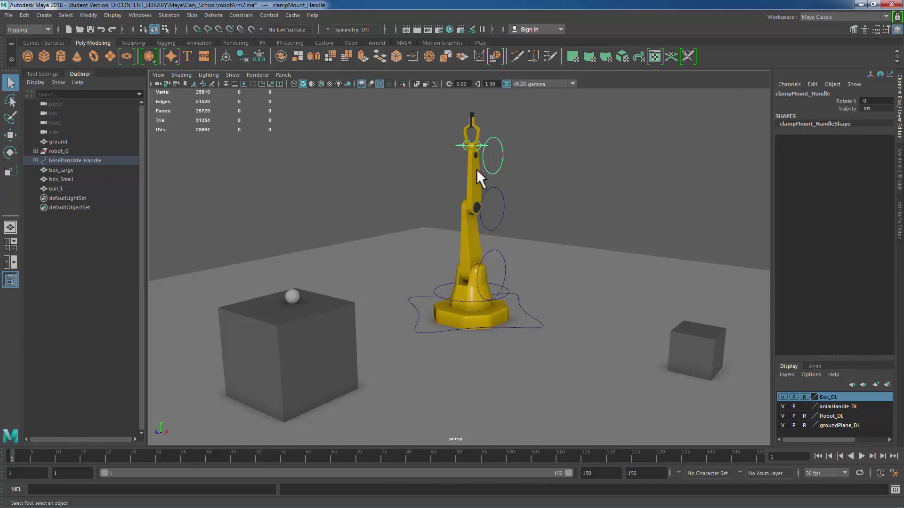
left_click_drag(544, 154, 547, 154)
Step: Inspect the keying options for clampMount_Handle's Rotate X channel, then reselect the control
left_click(842, 101)
right_click(843, 101)
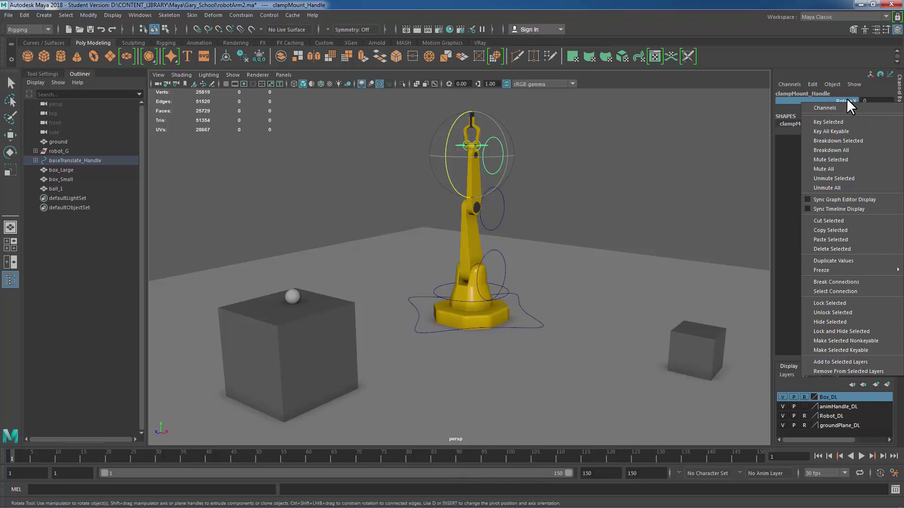
left_click(597, 148)
key("q")
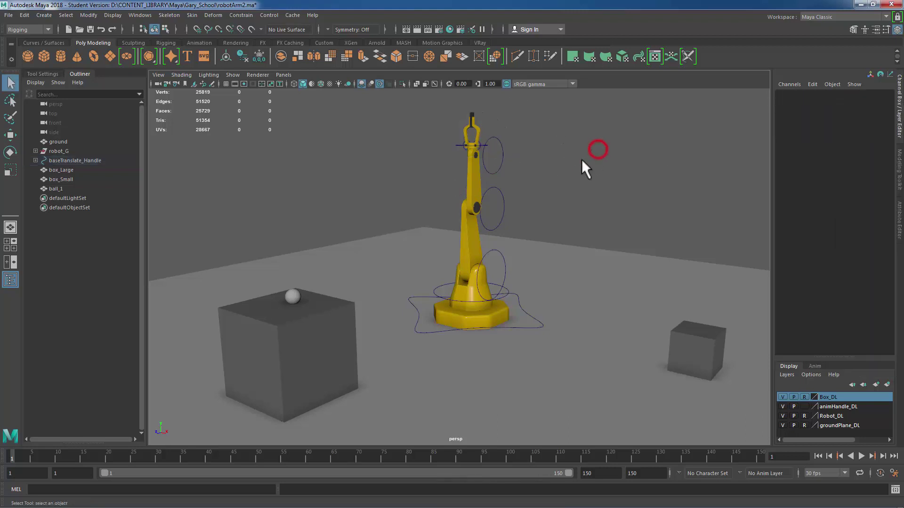
left_click(492, 157)
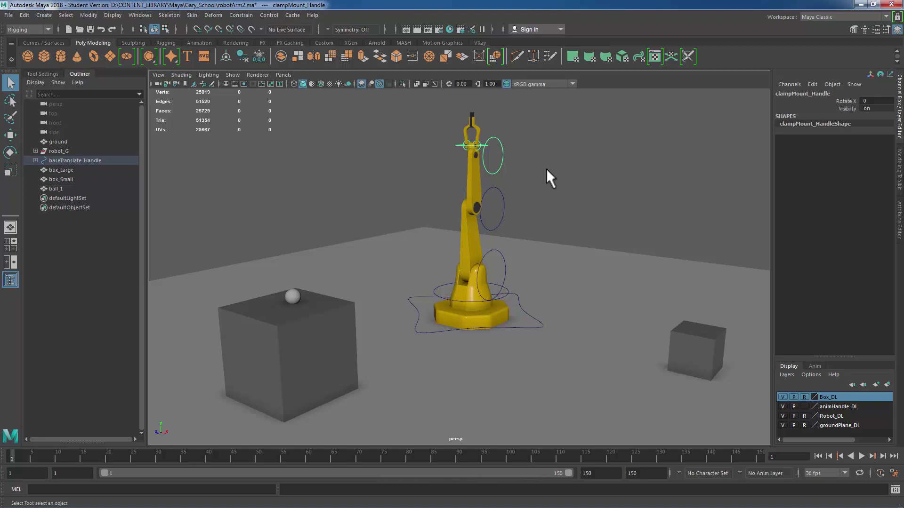
left_click(24, 16)
mouse_move(45, 133)
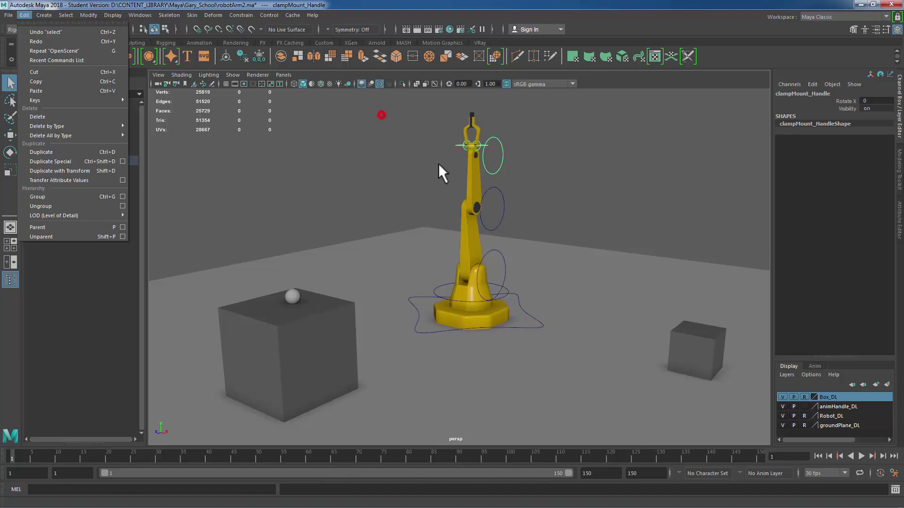
left_click_drag(439, 163, 581, 350)
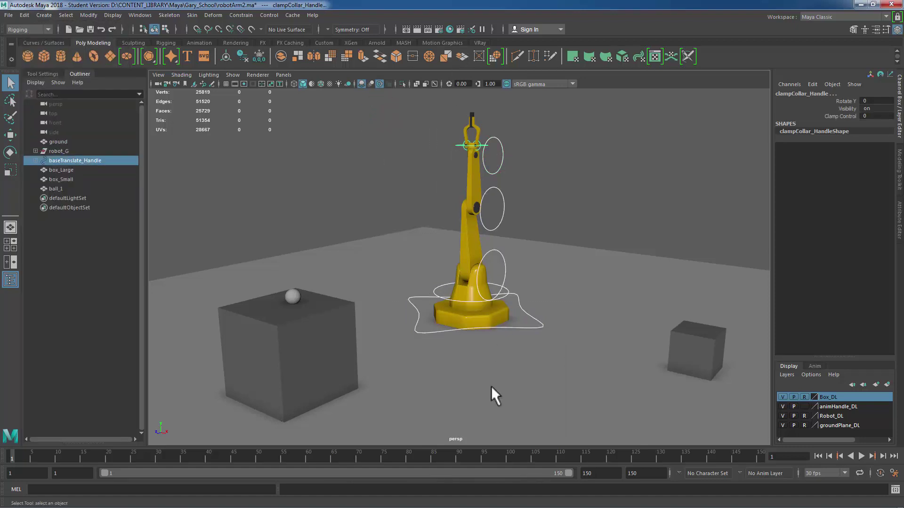
key("alt+v")
left_click_drag(27, 453, 1, 455)
left_click(501, 157)
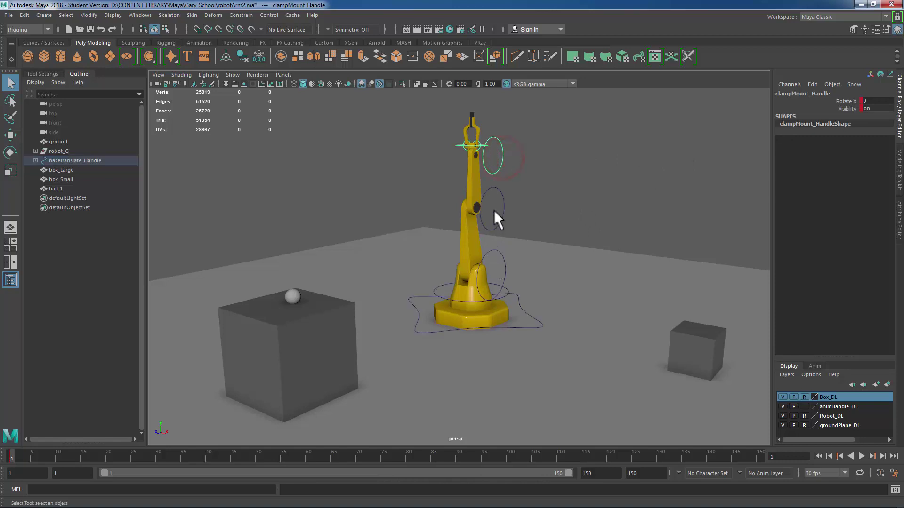
left_click(516, 206)
left_click(502, 266)
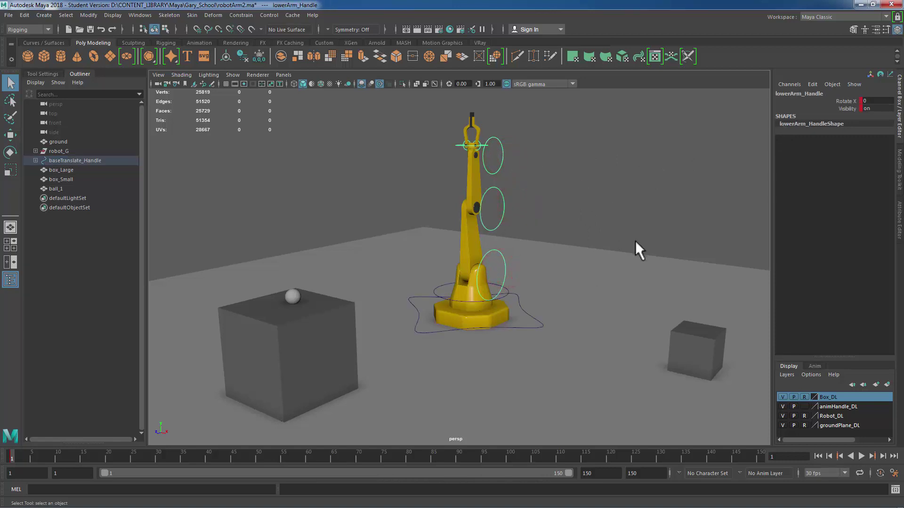
Step: At frame 29, slide baseTranslate_Handle along Z to about 31.75
left_click_drag(71, 455, 153, 462)
left_click_drag(521, 238, 622, 269, "alt")
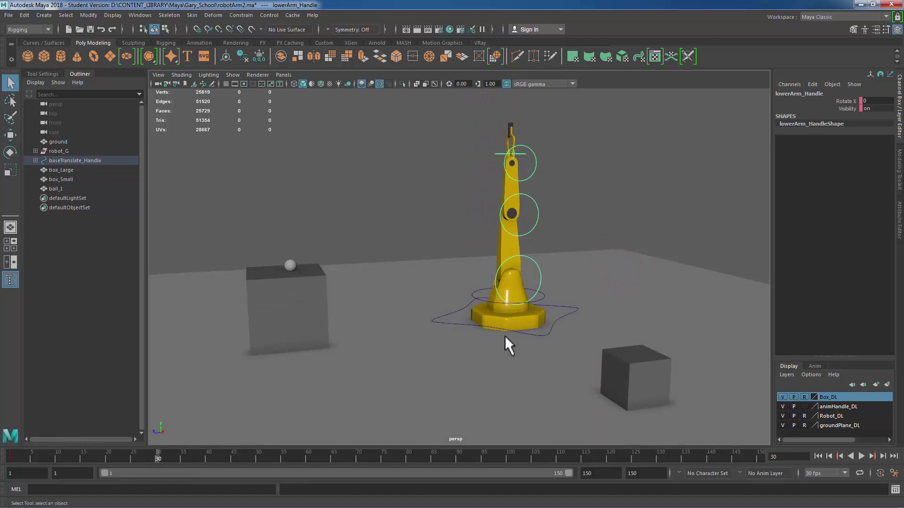
left_click(453, 328)
key("w")
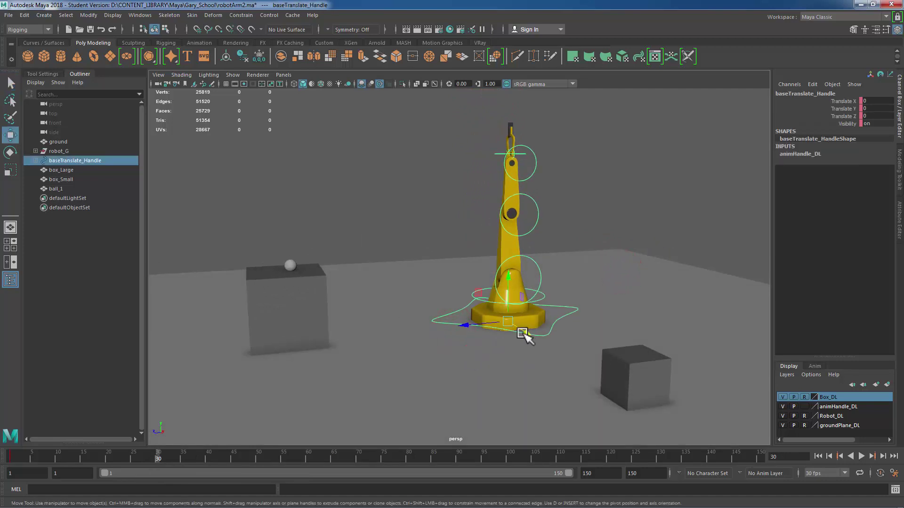
left_click_drag(474, 325, 383, 335)
Step: Tilt the lower arm to 40.667 degrees, bend the upper arm down, and angle the gripper toward the ball
left_click(450, 273)
key("e")
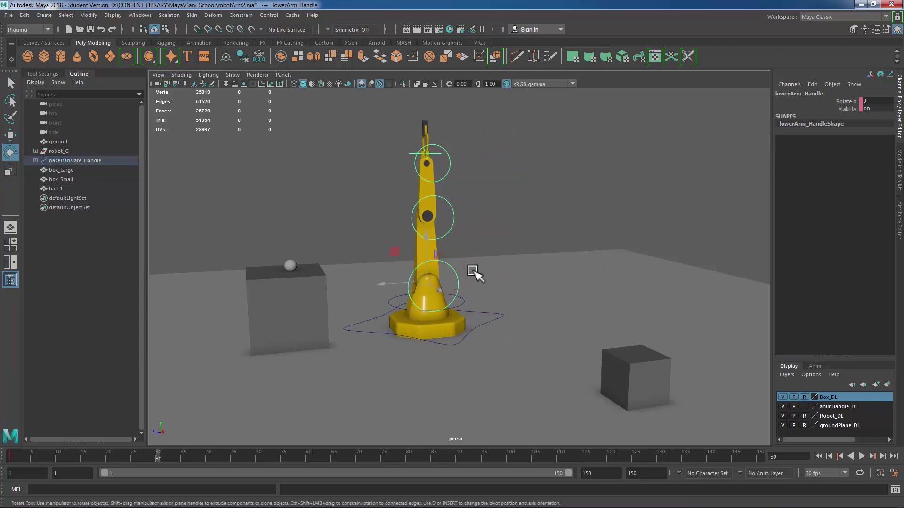
left_click_drag(452, 250, 336, 188)
left_click(405, 225)
right_click_drag(450, 257, 595, 256, "alt")
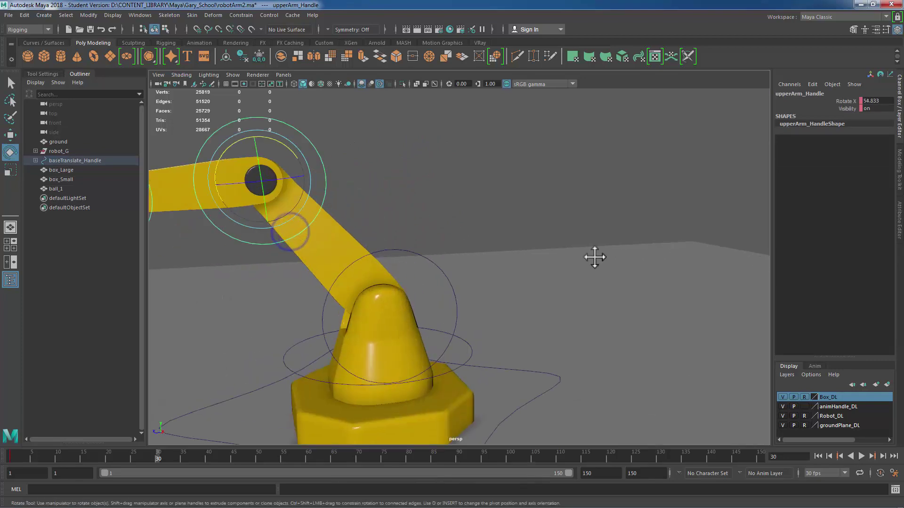
middle_click_drag(595, 257, 879, 261, "alt")
left_click(461, 145)
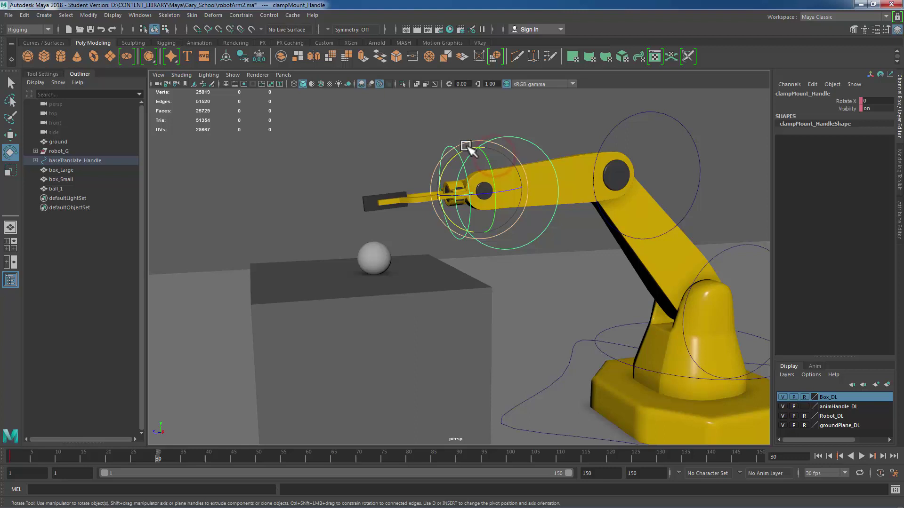
left_click_drag(467, 150, 451, 192)
Step: Nudge the base to Translate Z 33.084 and tilt the clamp mount to Rotate X 27.974
scroll(648, 279, "down", 4)
left_click(519, 330)
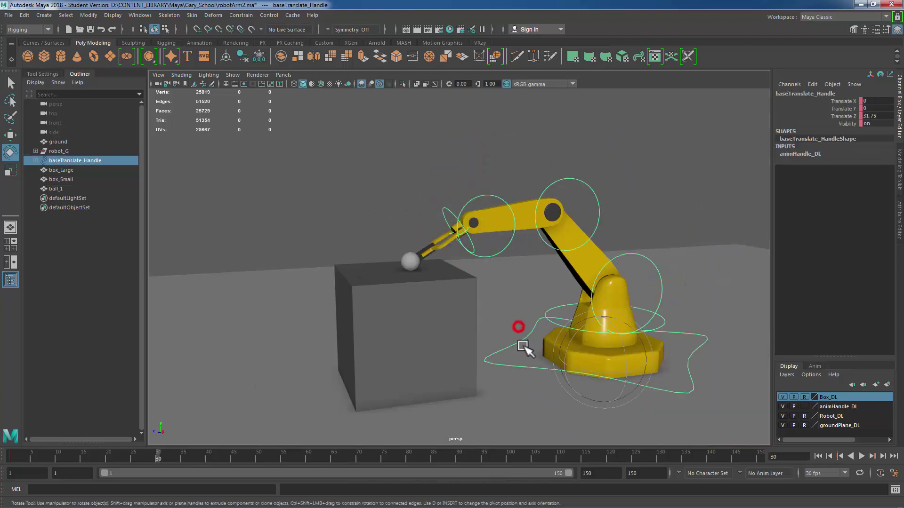
key("w")
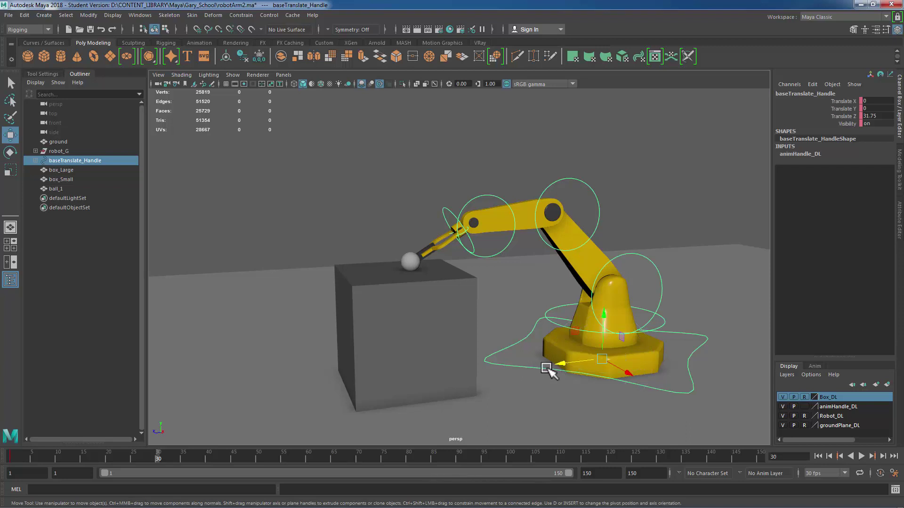
left_click_drag(562, 367, 552, 366)
left_click(480, 197)
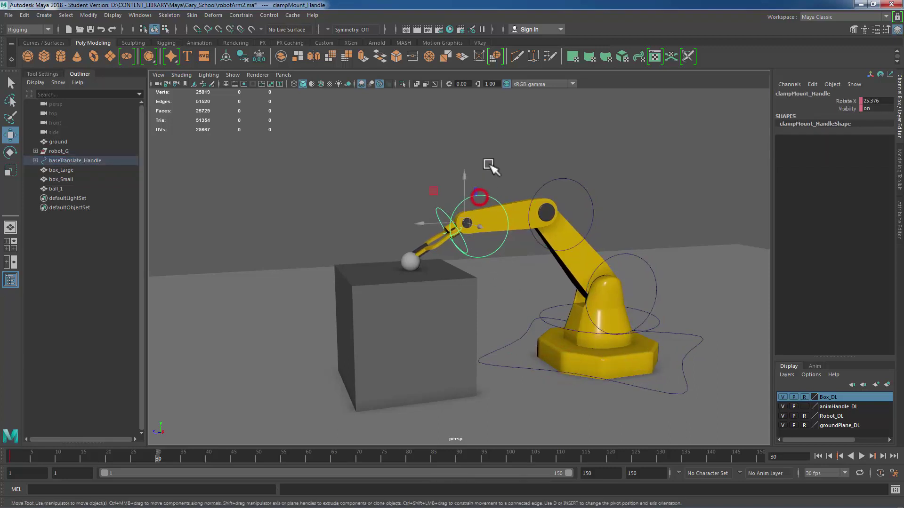
key("e")
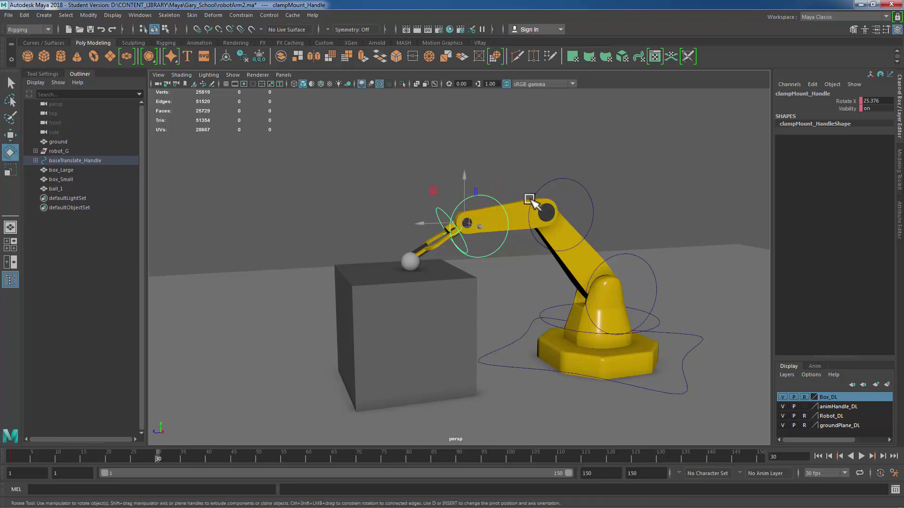
left_click_drag(476, 182, 474, 191)
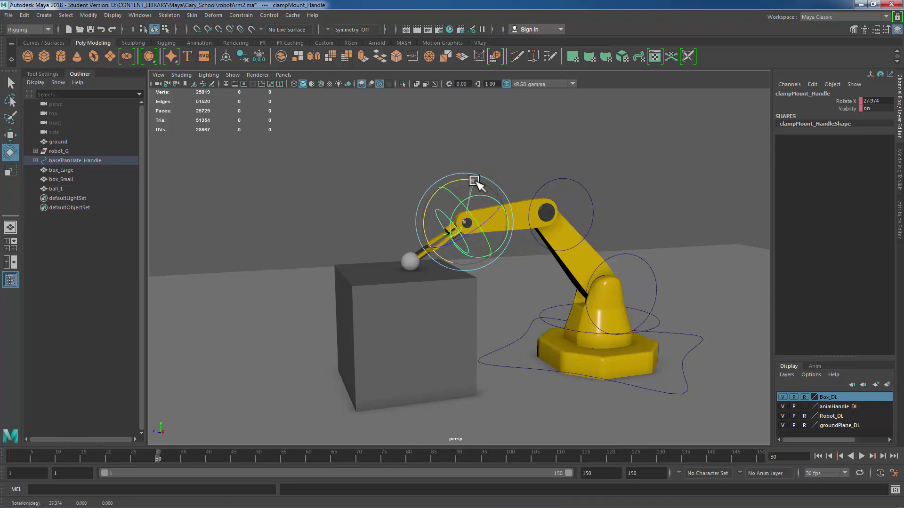
left_click_drag(412, 292, 468, 290, "alt")
right_click_drag(473, 305, 653, 350, "alt")
middle_click_drag(510, 258, 409, 265, "alt")
left_click_drag(461, 273, 496, 324, "alt")
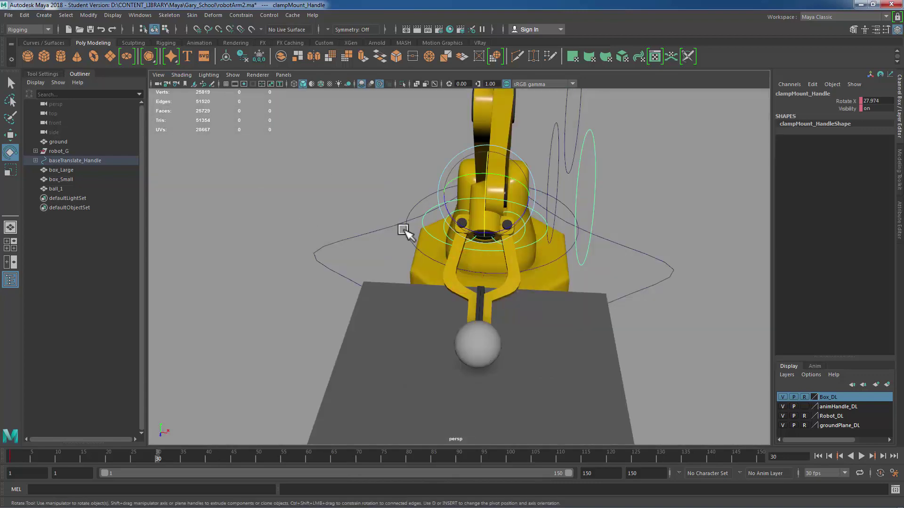
left_click_drag(587, 227, 387, 188, "alt")
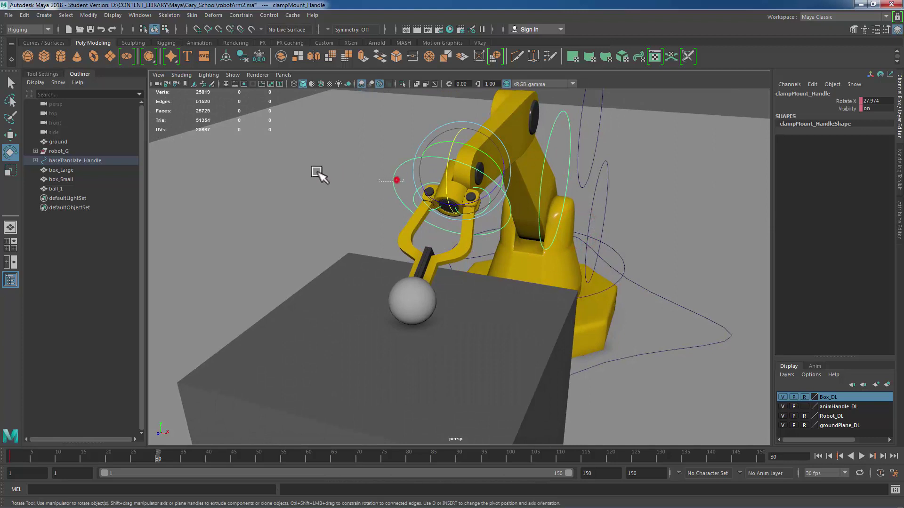
Step: Open the clamp fingers around the ball by setting clampCollar_Handle's Clamp Control to 10.7
left_click(396, 184)
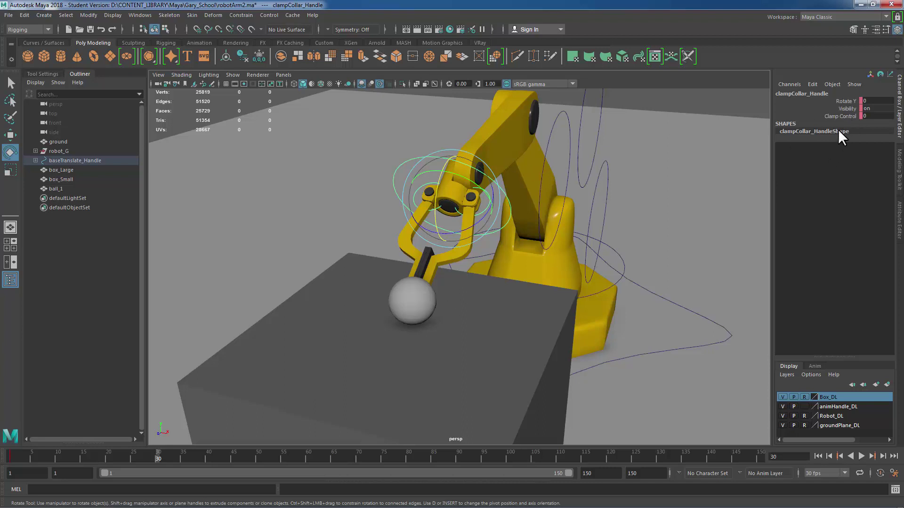
left_click(839, 116)
middle_click_drag(530, 311, 576, 317)
right_click_drag(394, 308, 502, 316, "alt")
left_click_drag(502, 312, 513, 306, "alt")
right_click_drag(513, 307, 602, 320, "alt")
middle_click_drag(508, 327, 442, 333, "alt")
right_click_drag(472, 325, 527, 319, "alt")
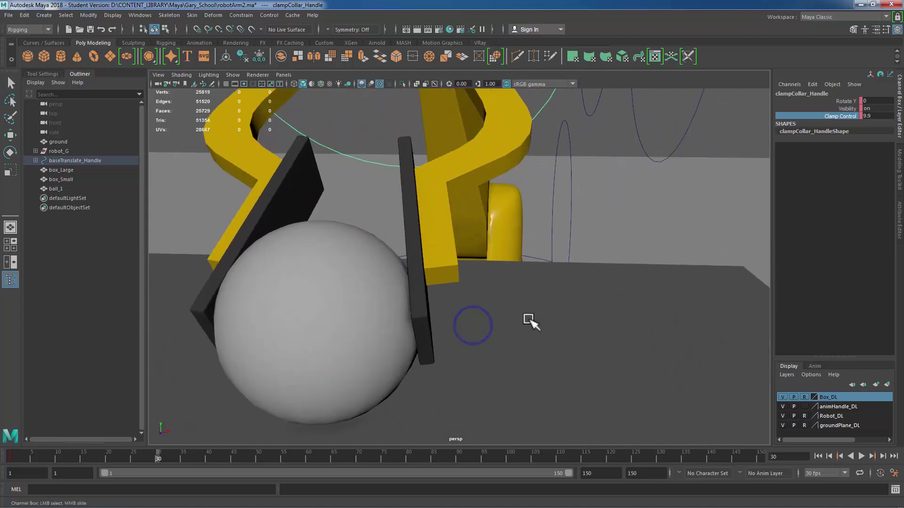
middle_click_drag(528, 320, 562, 313, "alt")
middle_click_drag(612, 329, 610, 327)
right_click_drag(621, 320, 569, 319, "alt")
Step: Select all robot arm controls and key the pose at frame 30
mouse_move(570, 321)
left_mouse_down("alt")
mouse_move(585, 323)
mouse_move(575, 320)
left_mouse_up("alt")
right_click_drag(631, 307, 447, 280, "alt")
left_click_drag(566, 292, 437, 282, "alt")
right_click_drag(565, 310, 423, 313, "alt")
right_click_drag(564, 344, 534, 317, "alt")
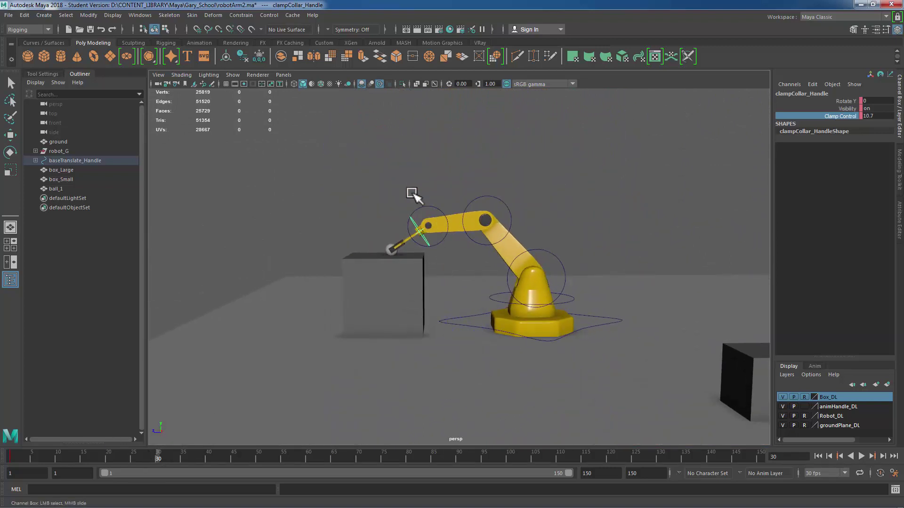
left_click_drag(405, 187, 620, 372)
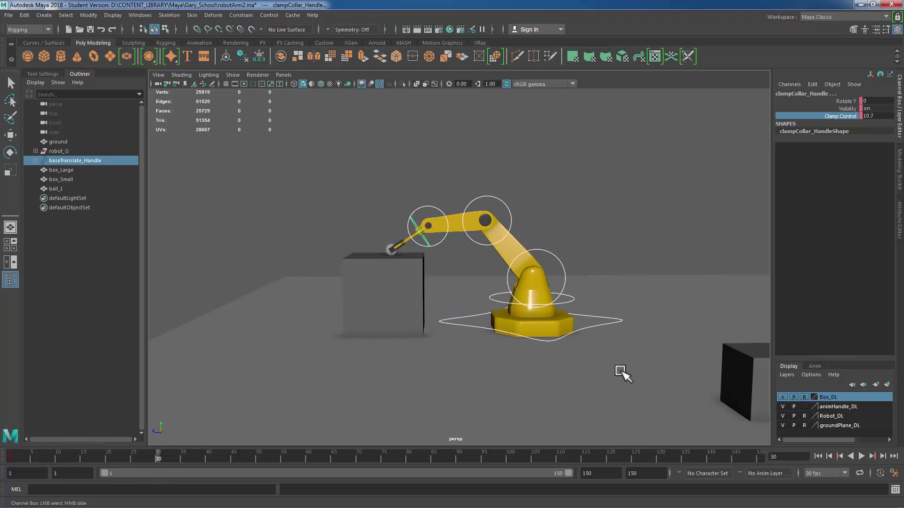
key("s")
Step: Scrub from frame 1 to preview the arm reaching down to the ball
right_click_drag(573, 306, 525, 301, "alt")
left_click_drag(525, 300, 466, 369, "alt")
left_click_drag(35, 457, 1, 457)
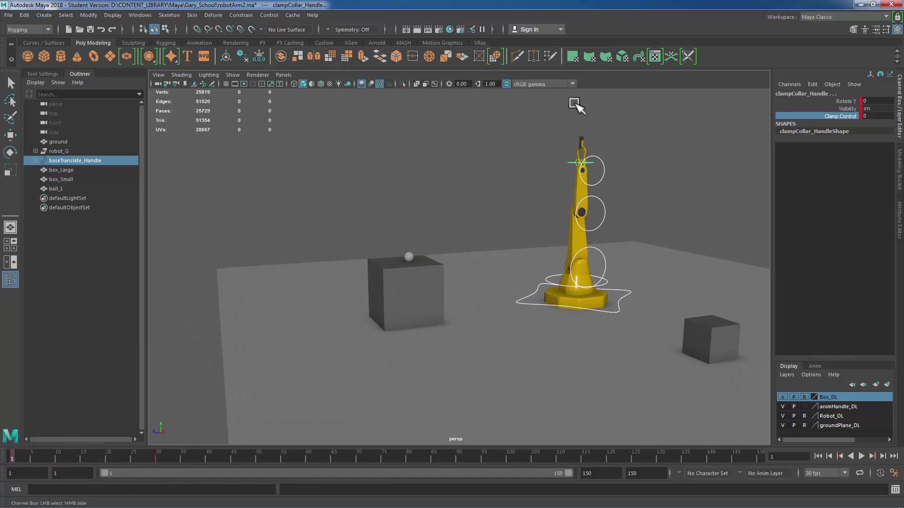
left_click_drag(12, 455, 159, 476)
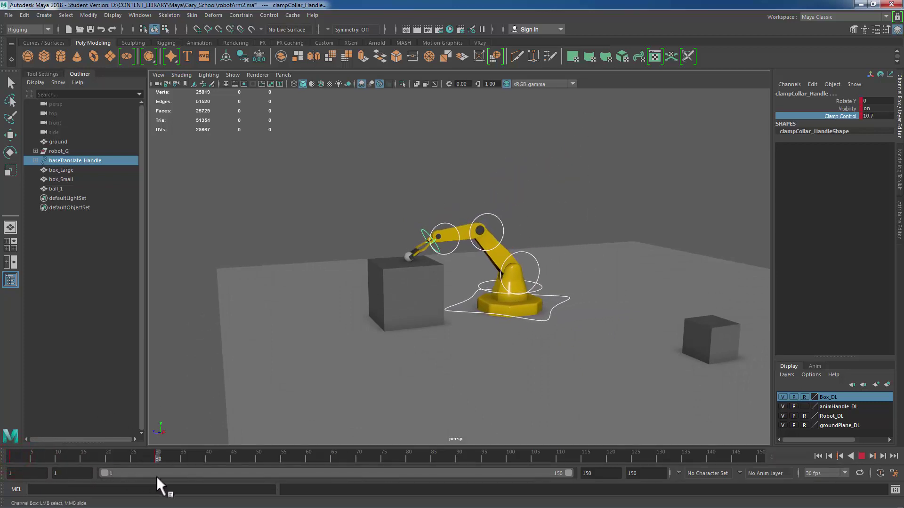
left_click_drag(406, 271, 504, 309, "alt")
right_click_drag(421, 307, 517, 315, "alt")
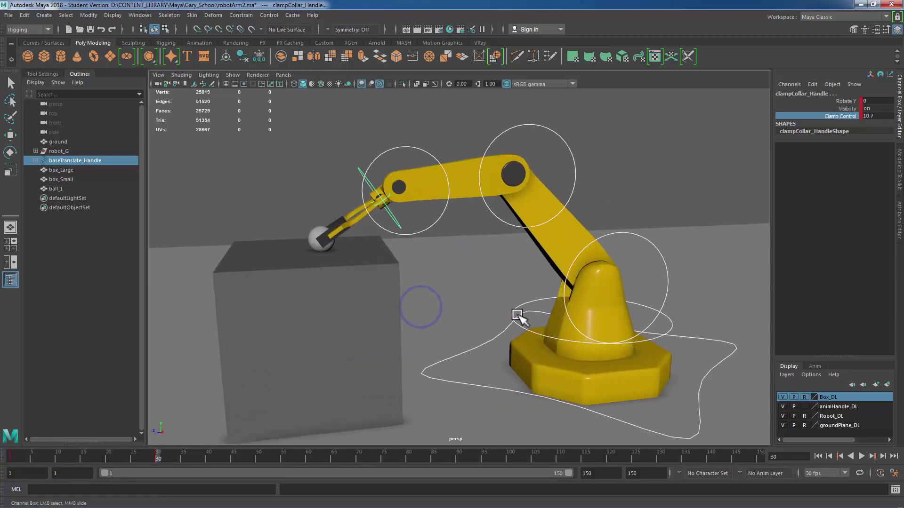
left_click_drag(528, 308, 425, 270, "alt")
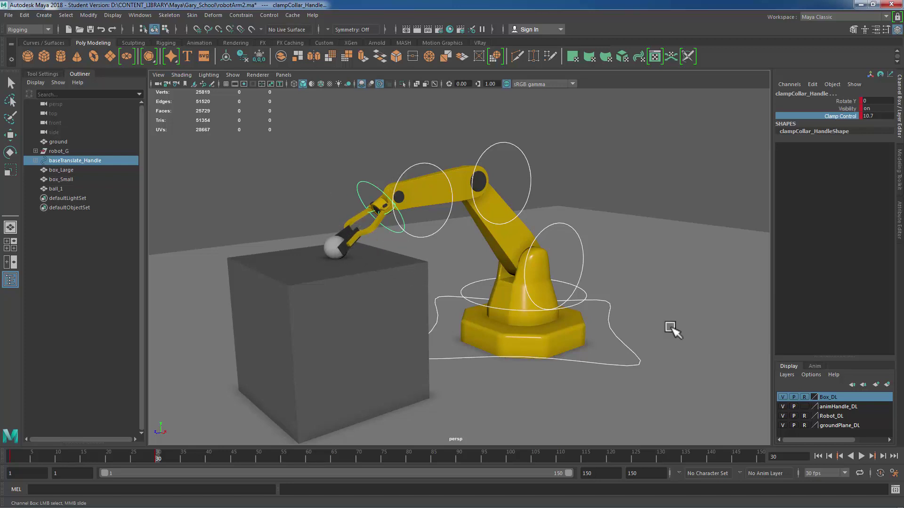
scroll(673, 326, "down", 5)
middle_click_drag(585, 301, 504, 293, "alt")
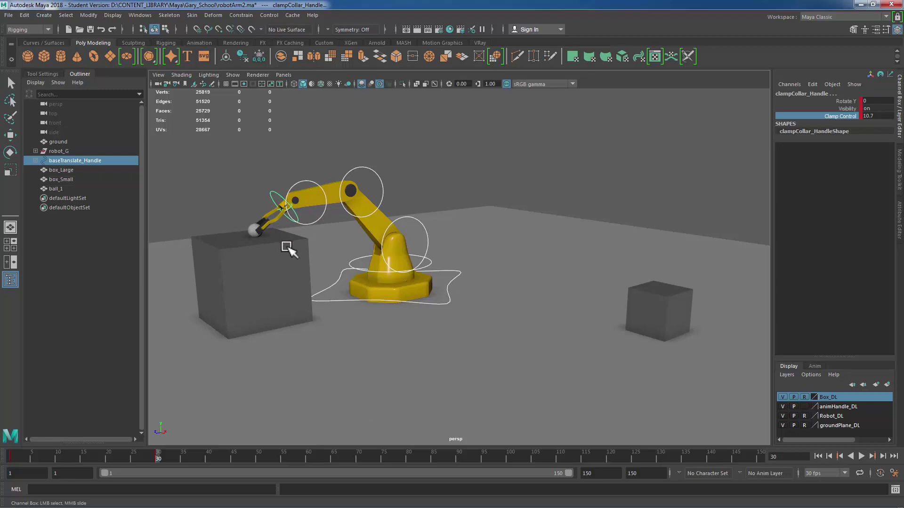
middle_click_drag(424, 264, 544, 278, "alt")
right_click_drag(341, 213, 394, 204, "alt")
middle_click_drag(466, 256, 597, 318, "alt")
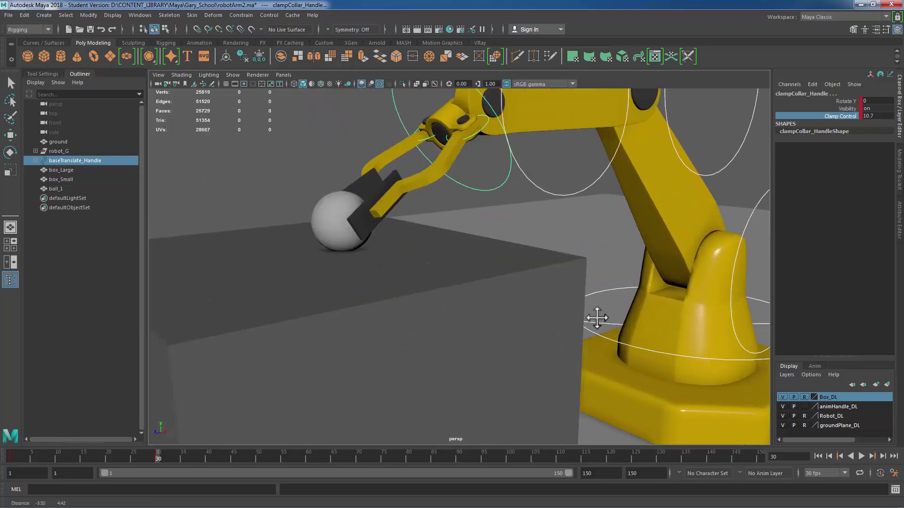
scroll(515, 323, "down", 10)
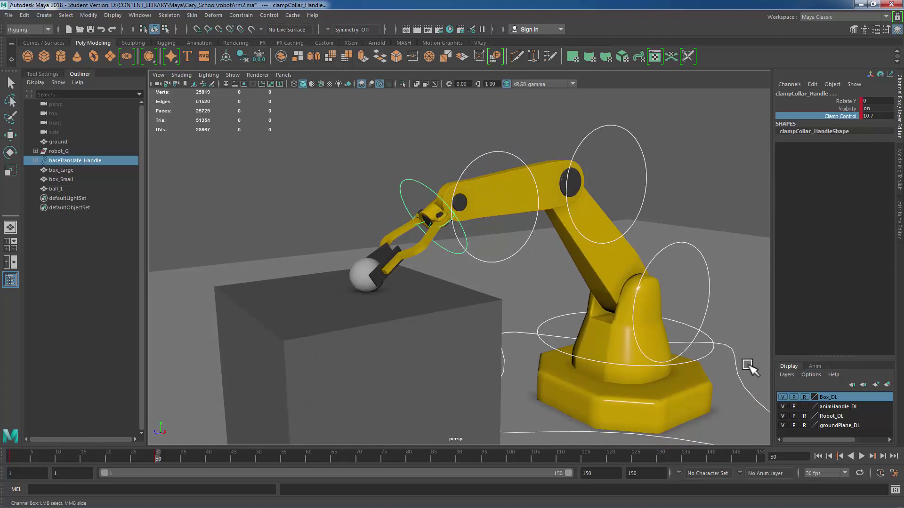
Step: Turn on Wireframe on Shaded and inspect the gripper and ball from the side
left_click(320, 84)
right_click_drag(317, 244, 490, 259, "alt")
left_click_drag(452, 292, 352, 282, "alt")
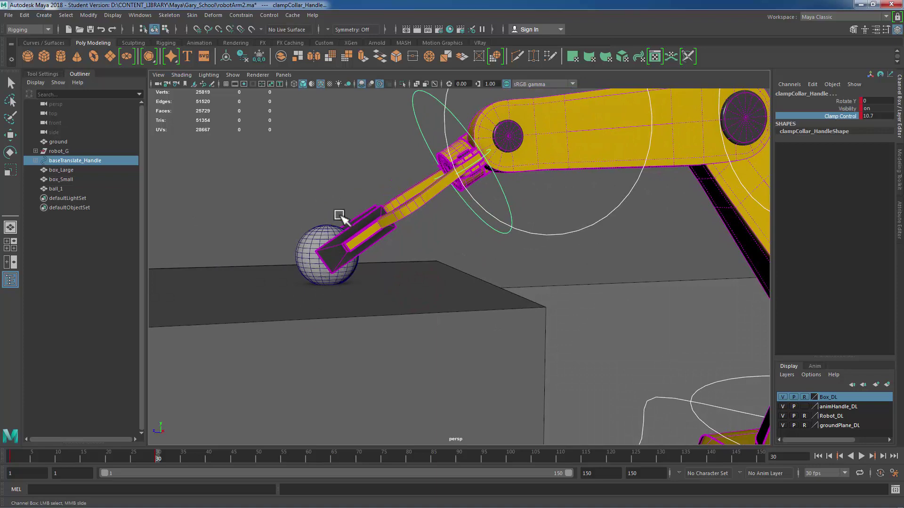
right_click_drag(607, 246, 527, 238, "alt")
left_click_drag(527, 238, 519, 238, "alt")
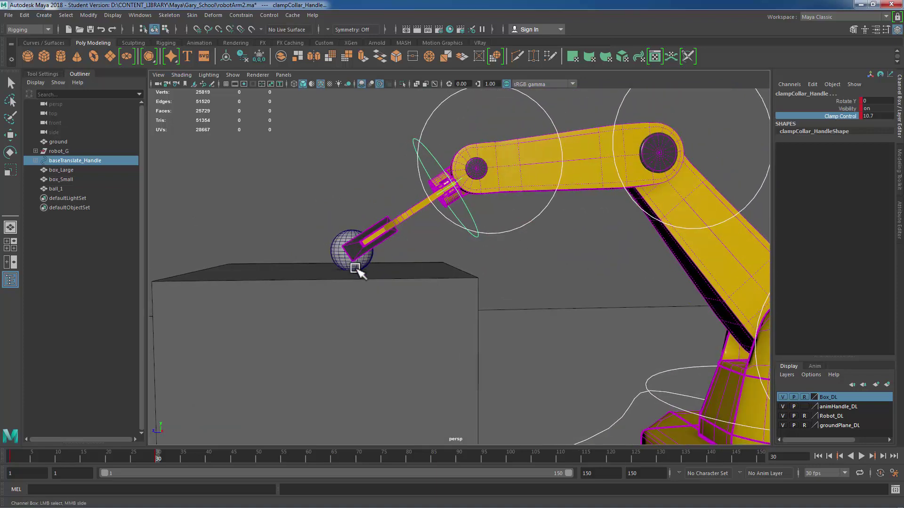
left_click_drag(354, 222, 682, 312, "alt")
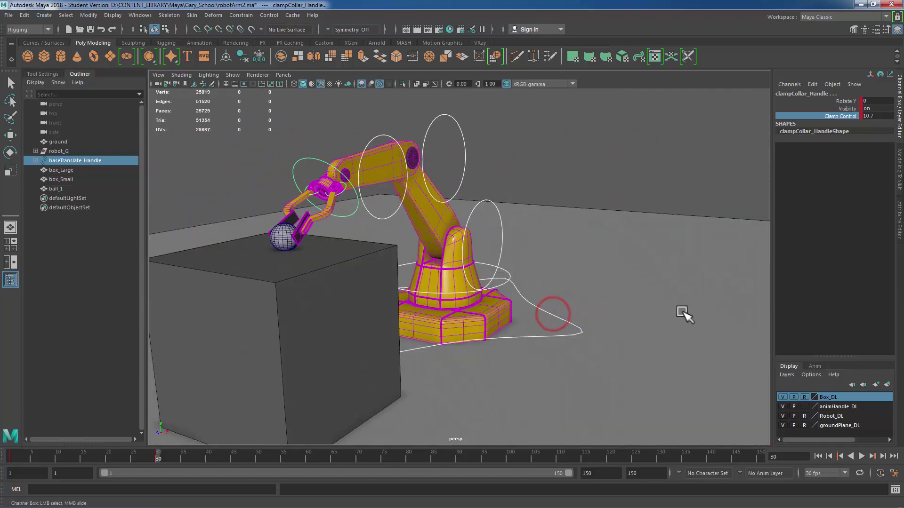
middle_click_drag(617, 305, 347, 260, "alt")
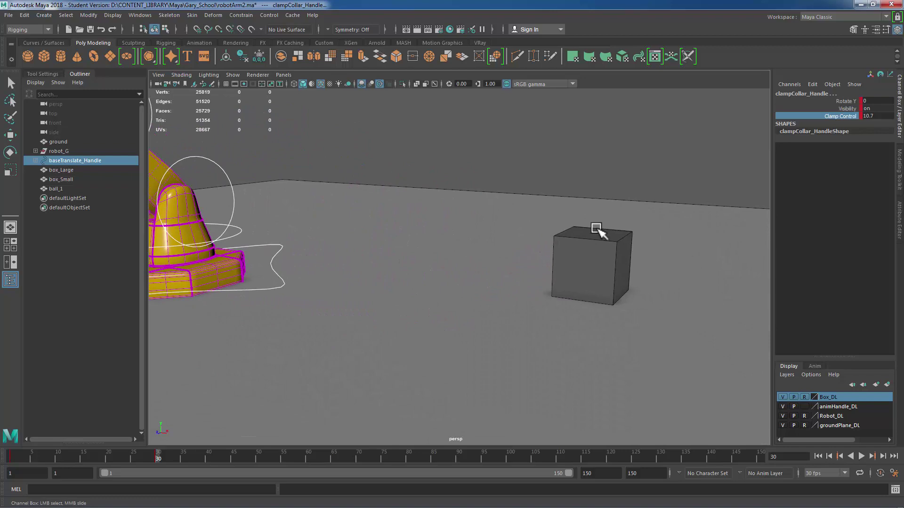
Step: Reframe the view on the arm, large box and ball
right_click_drag(649, 278, 559, 277, "alt")
left_click_drag(558, 278, 366, 256, "alt")
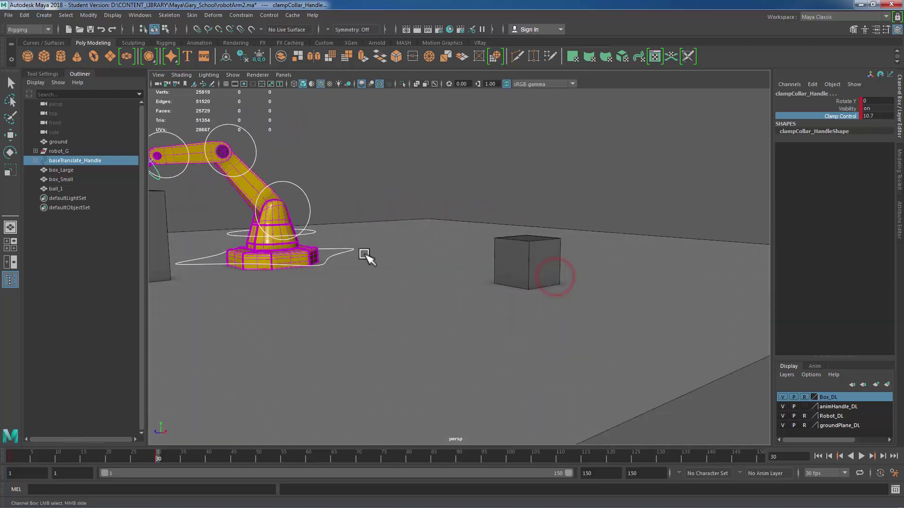
middle_click_drag(478, 285, 649, 321, "alt")
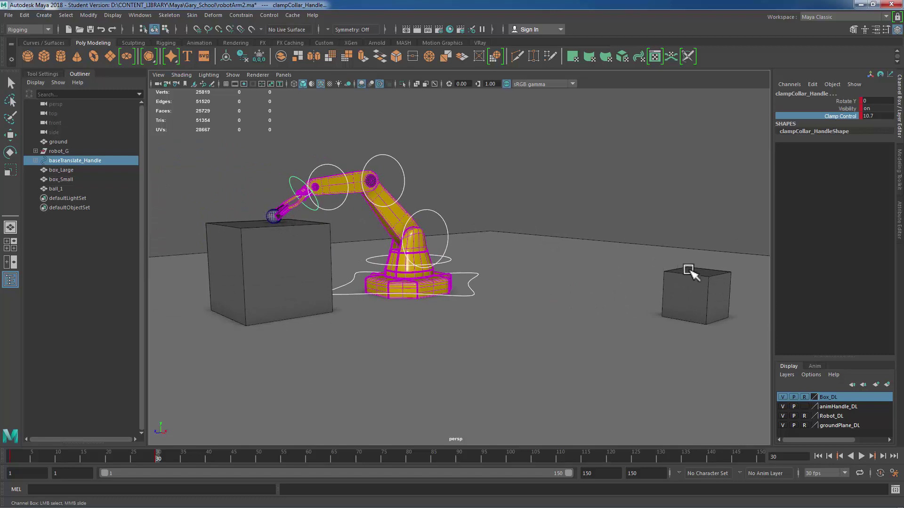
middle_click_drag(429, 211, 487, 233, "alt")
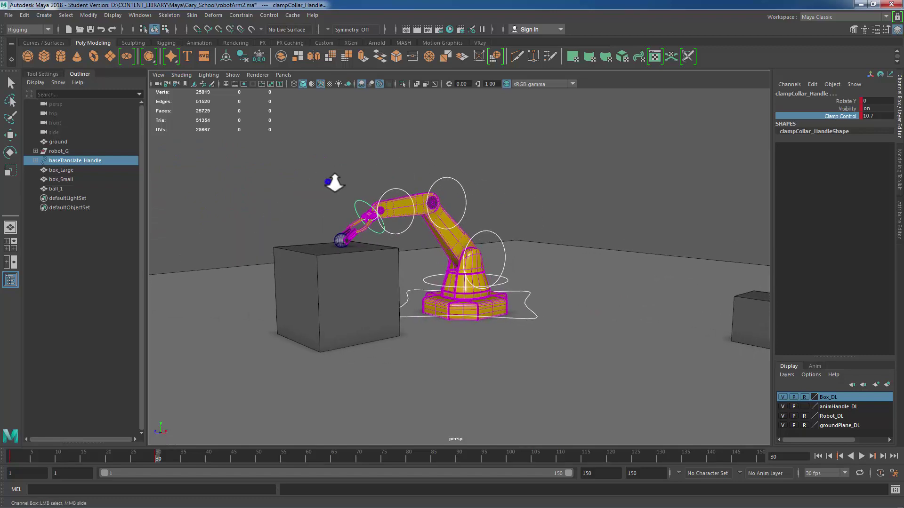
right_click_drag(328, 182, 301, 175, "alt")
middle_click_drag(468, 245, 628, 287, "alt")
right_click_drag(285, 230, 340, 231, "alt")
middle_click_drag(424, 238, 505, 245, "alt")
left_click_drag(392, 284, 351, 243, "alt")
Step: Duplicate the ball on the large box with Ctrl+D, then reselect clampCollar_Handle
left_click(353, 246)
key("e")
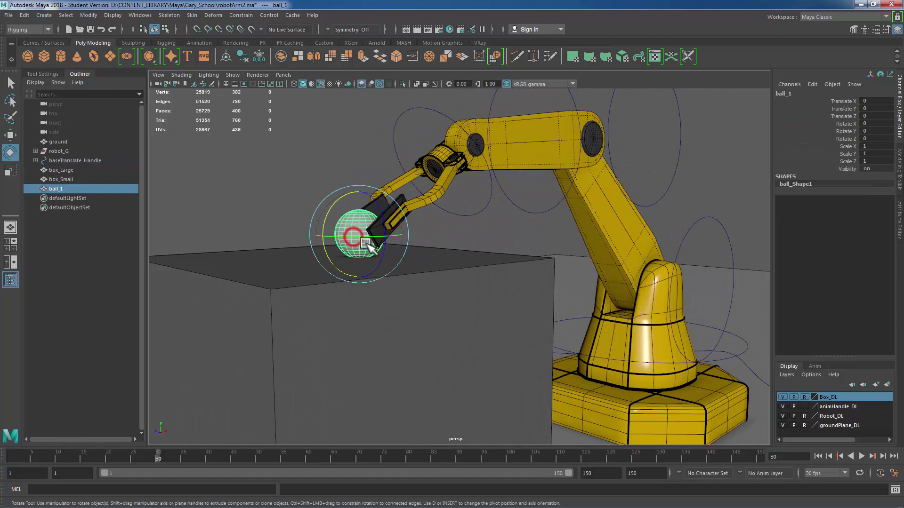
key("ctrl+d")
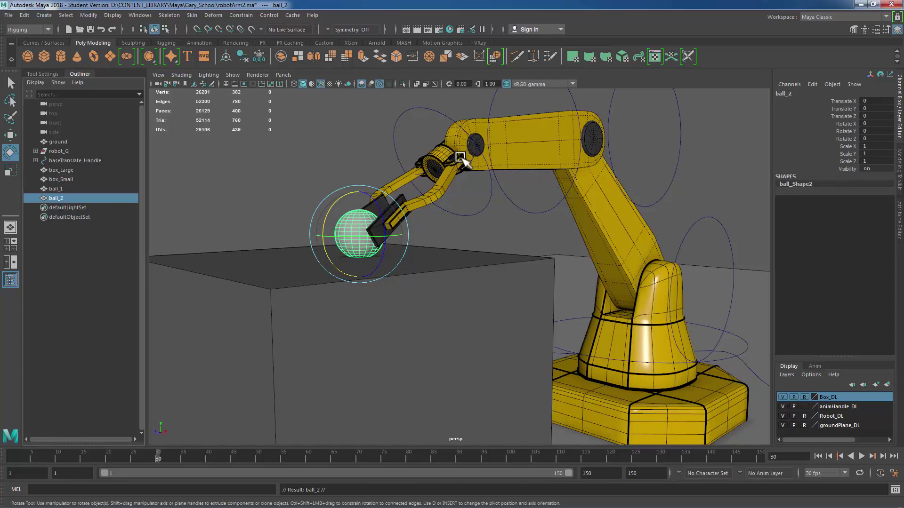
left_click(431, 104)
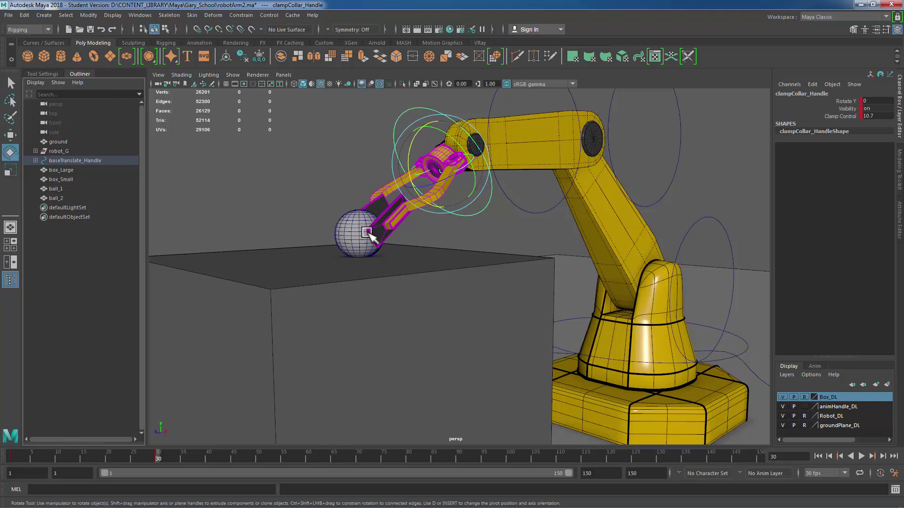
Step: Parent-constrain ball_2 to the clamp collar so it follows the gripper
left_click(70, 197)
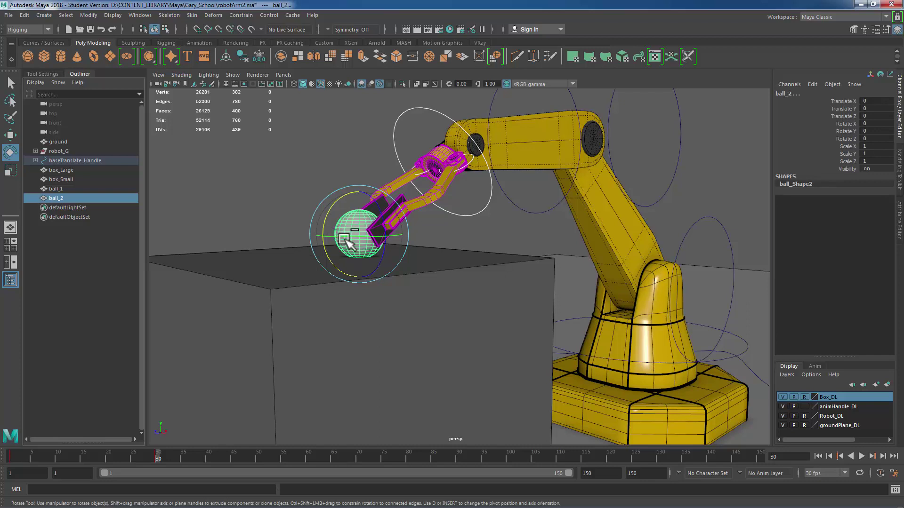
left_click(234, 16)
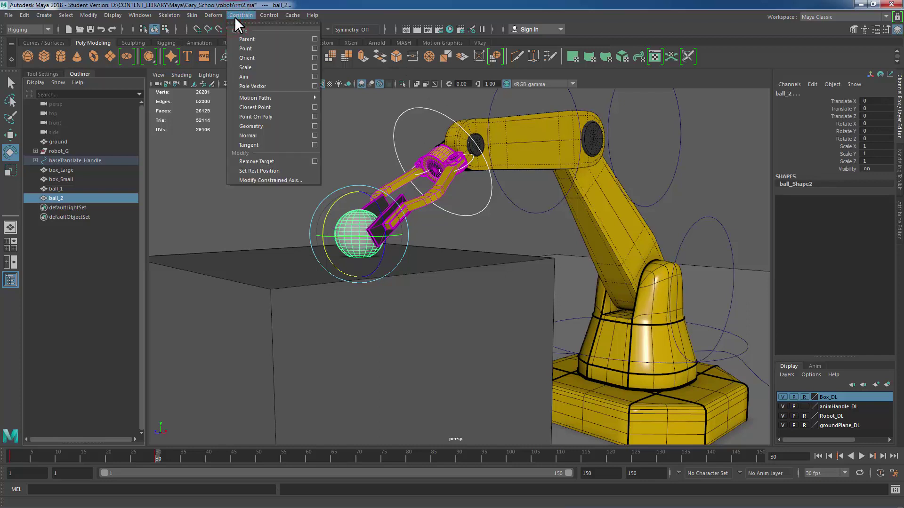
left_click(260, 39)
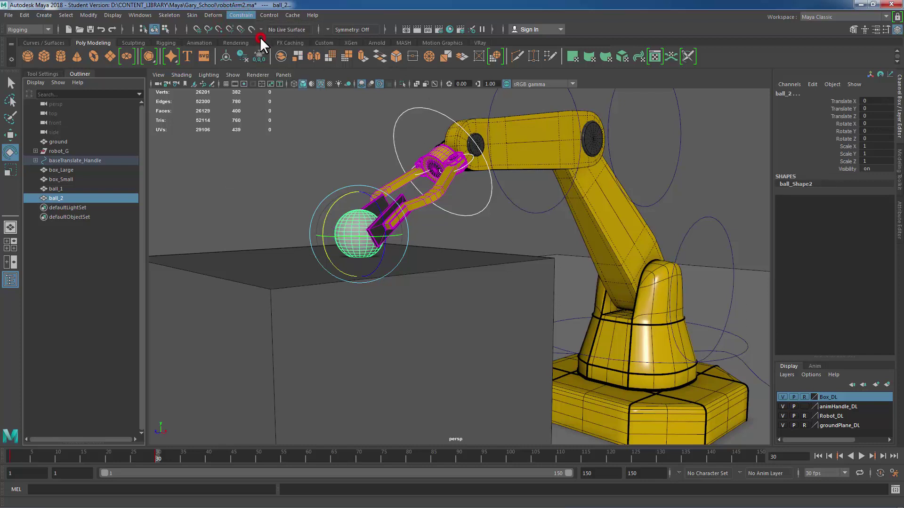
key("super")
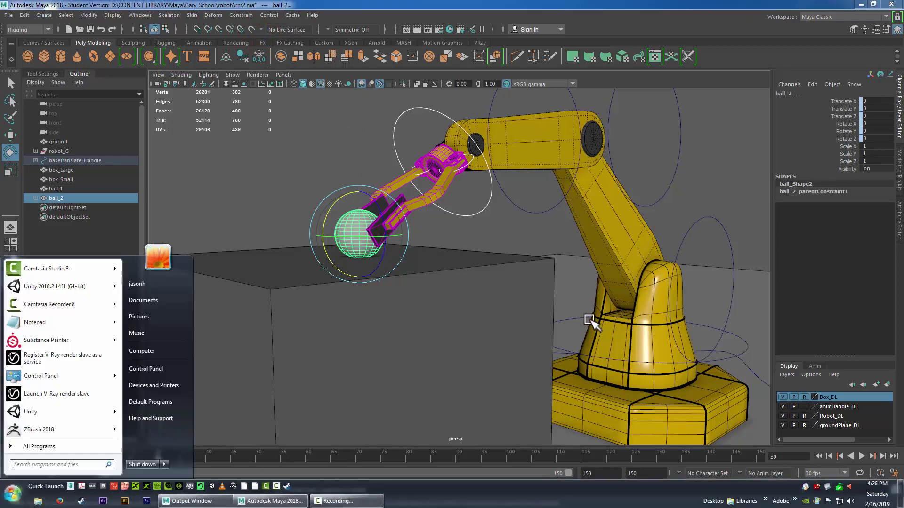
key("super")
Step: Play the animation from frame 1 to check ball_2 travels with the clamp
right_click_drag(631, 299, 446, 325, "alt")
left_click(11, 456)
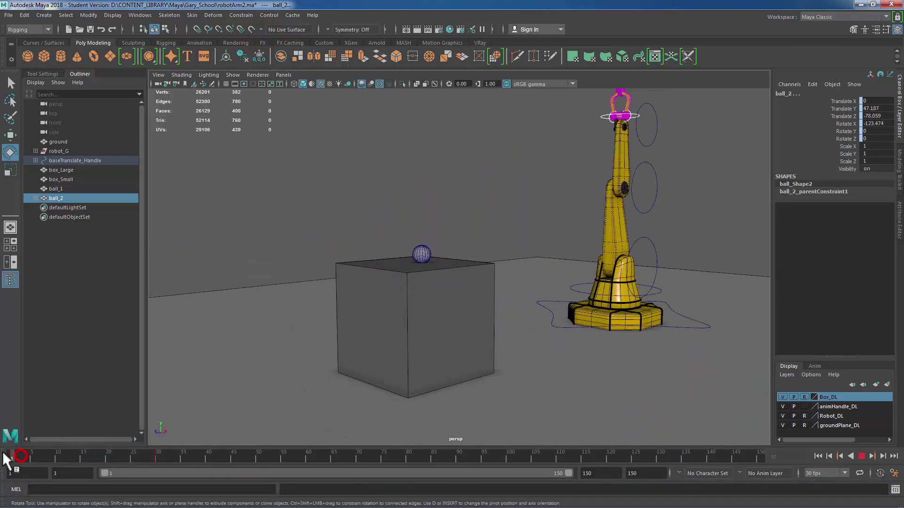
right_click_drag(585, 306, 515, 346, "alt")
middle_click_drag(515, 346, 473, 384, "alt")
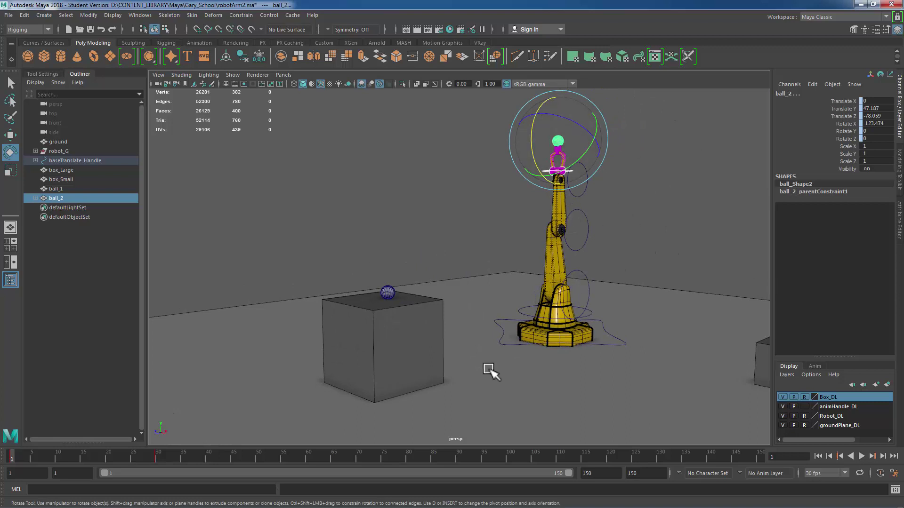
key("alt+v")
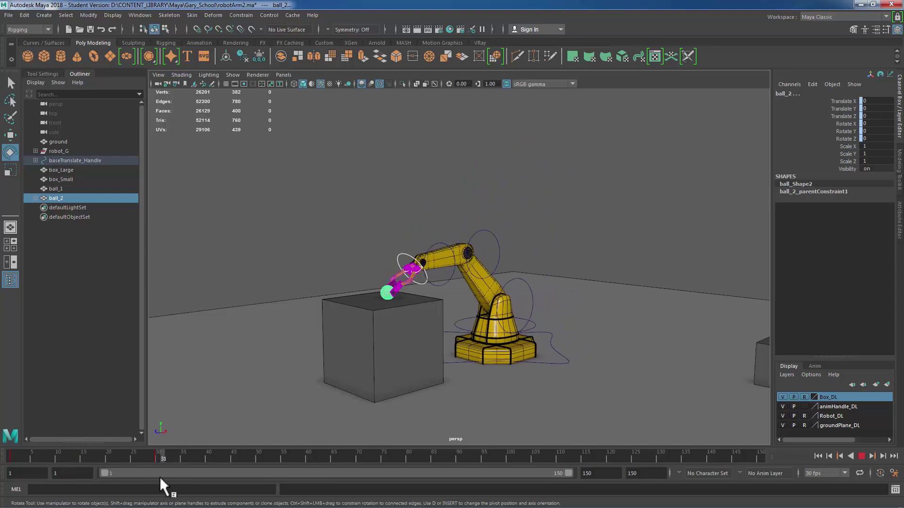
key("alt+v")
scroll(363, 319, "up", 5)
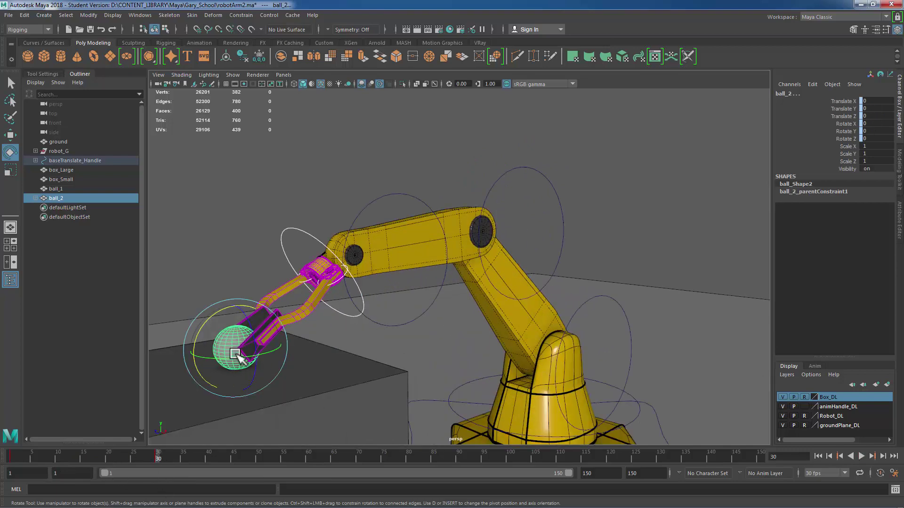
key("alt+v")
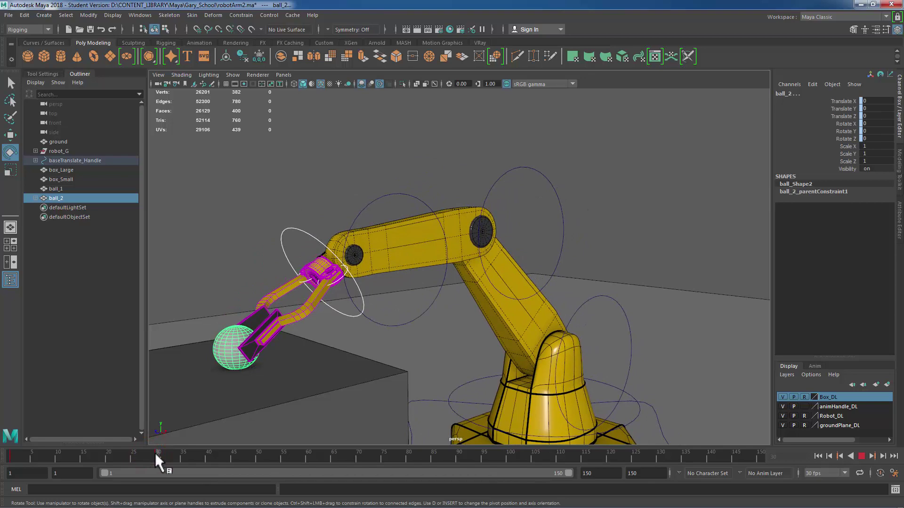
Step: Scrub to frame 30 and zoom in on the gripper holding the ball
left_click_drag(155, 454, 10, 445)
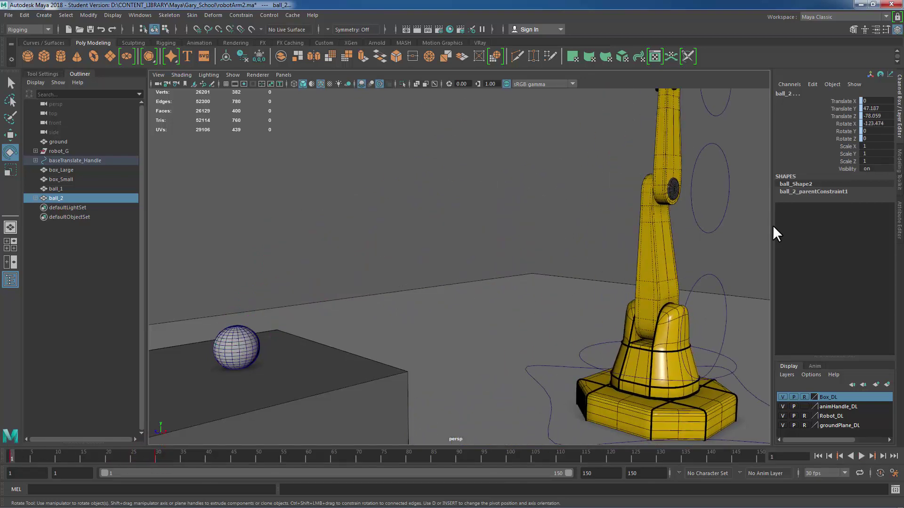
middle_click_drag(564, 311, 518, 341, "alt")
right_click_drag(594, 310, 539, 292, "alt")
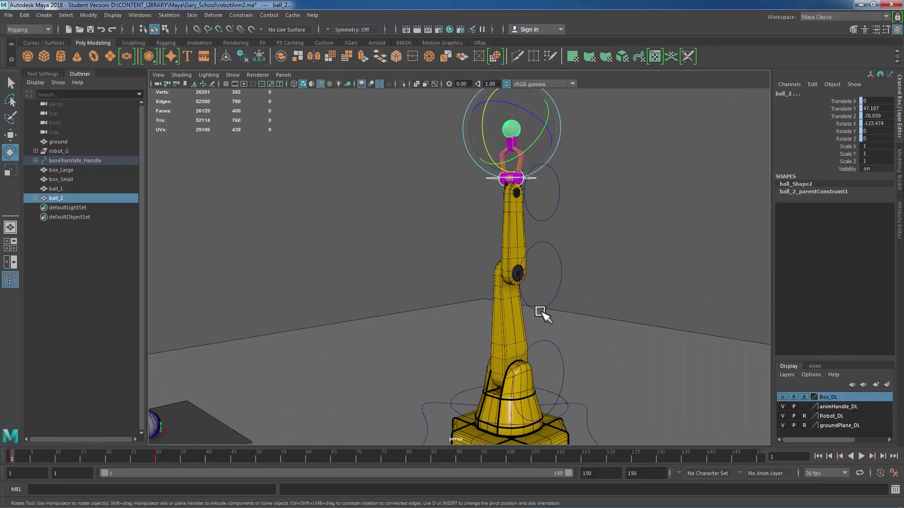
scroll(542, 313, "down", 5)
scroll(568, 271, "down", 1)
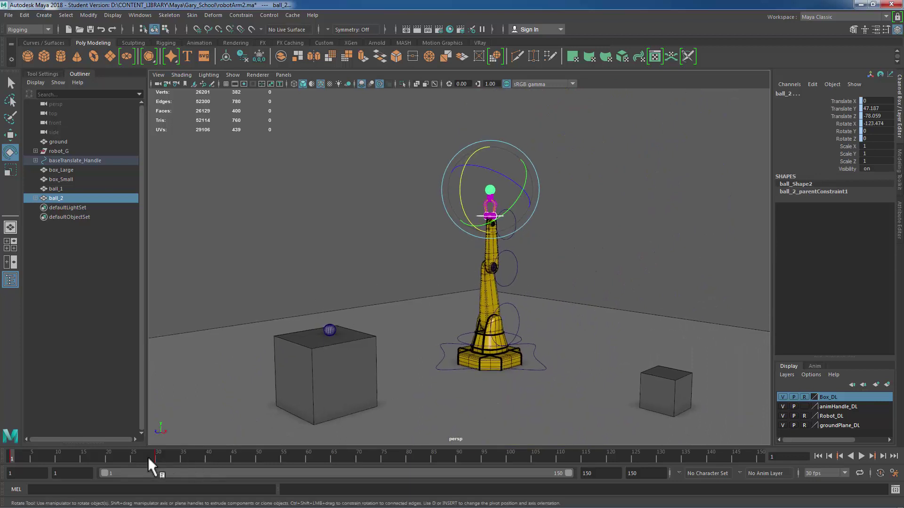
left_click_drag(148, 456, 159, 460)
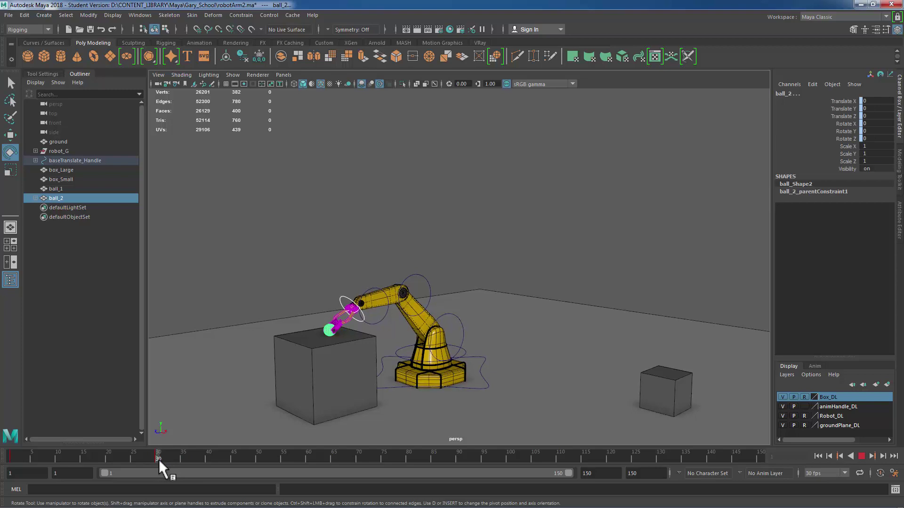
right_click_drag(262, 377, 567, 235, "alt")
middle_click_drag(571, 226, 669, 141, "alt")
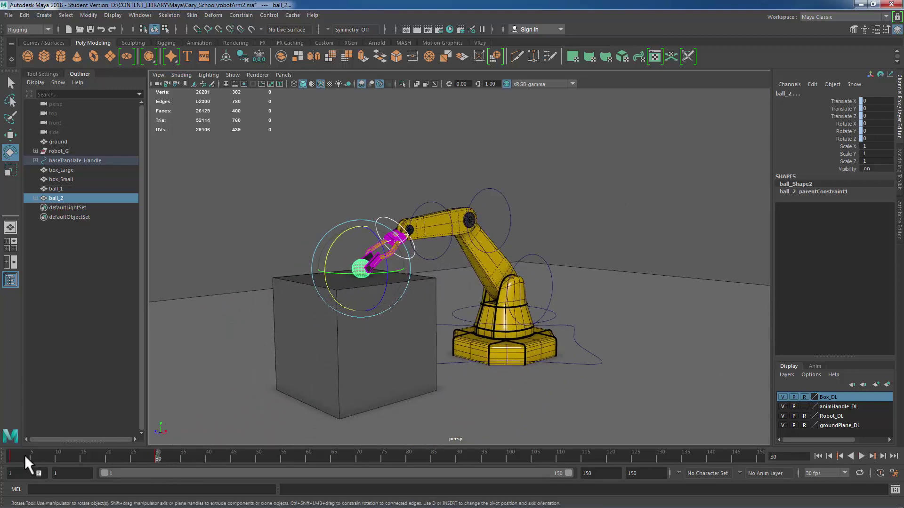
Step: Key ball_1's Visibility as on at frame 30
left_click(79, 187)
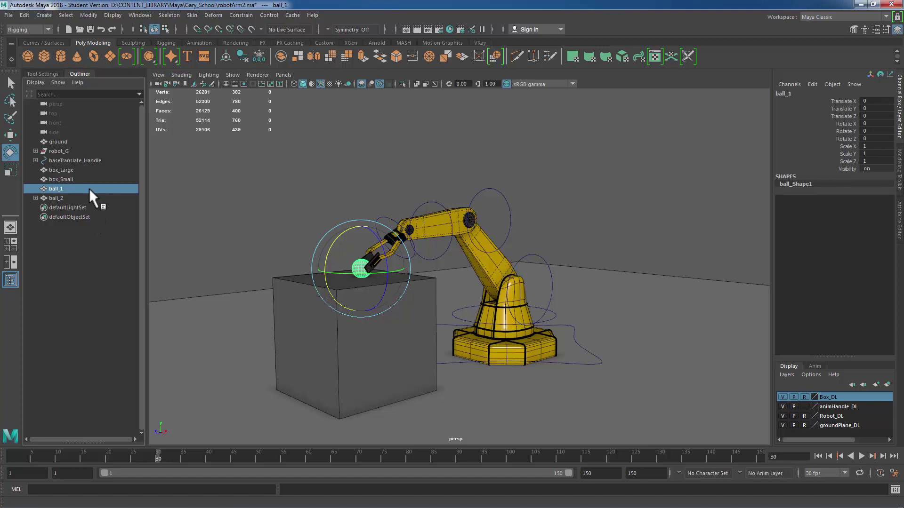
right_click(839, 169)
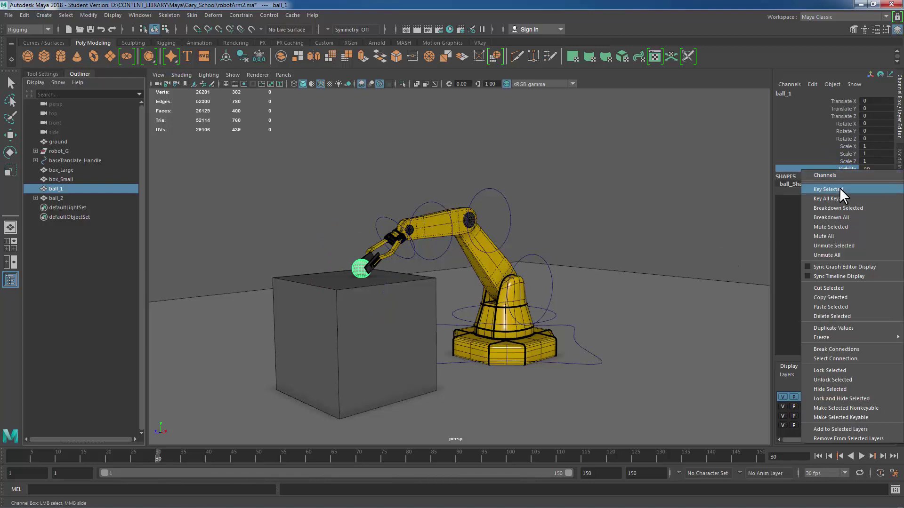
left_click(839, 188)
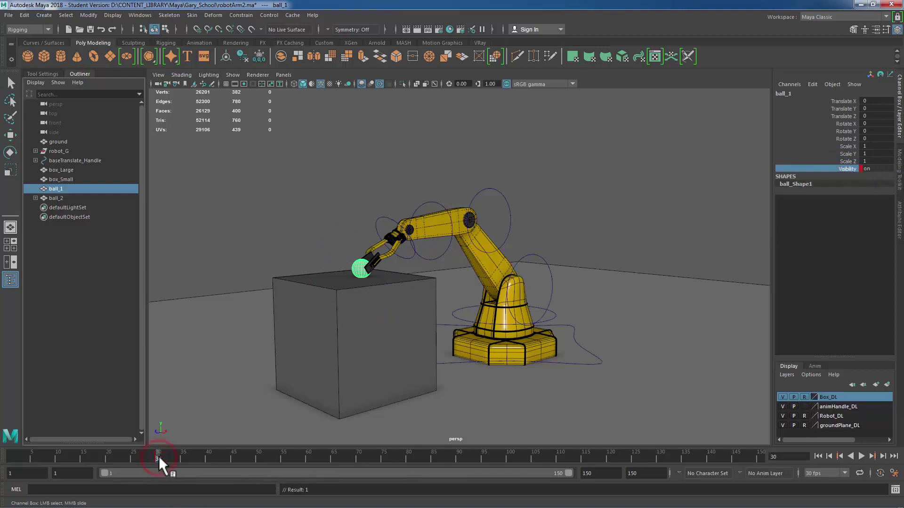
Step: At frame 31, set ball_1's Visibility to 0, key it, and scrub back to verify
left_click_drag(159, 456, 161, 456)
left_click(878, 168)
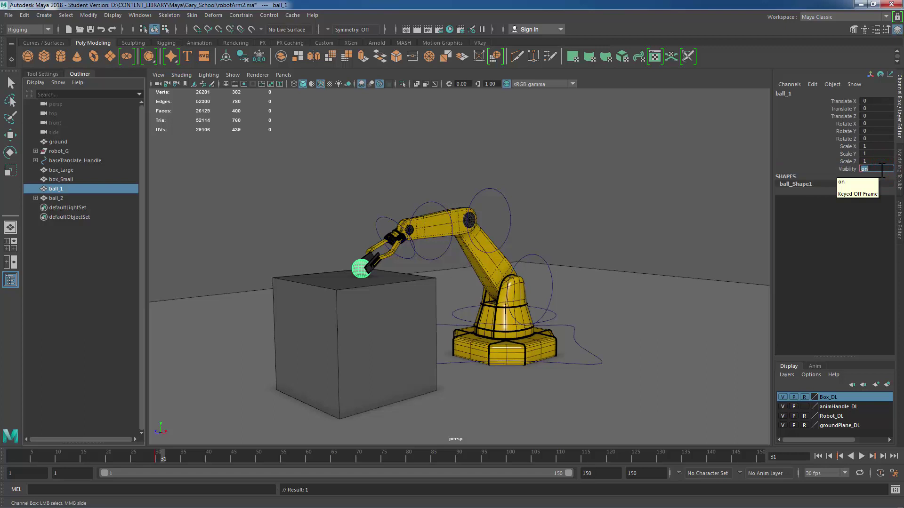
key("Return")
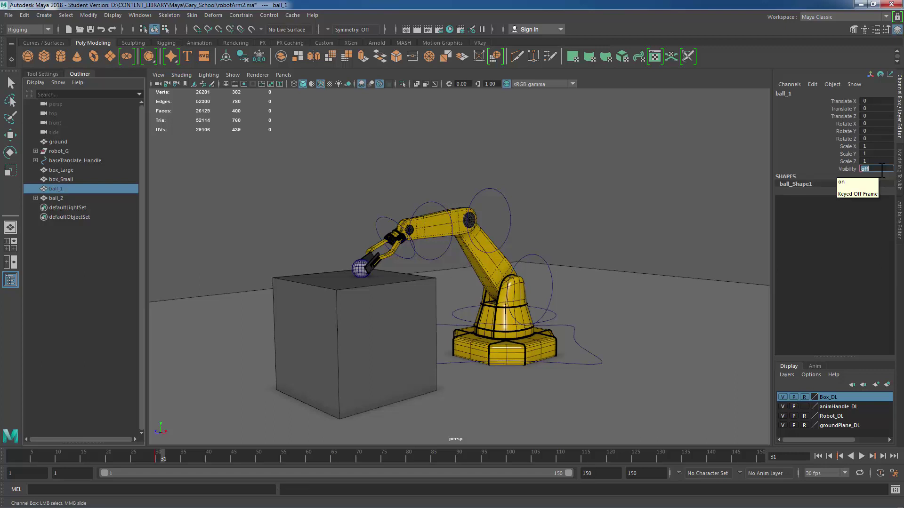
right_click(846, 167)
left_click(846, 188)
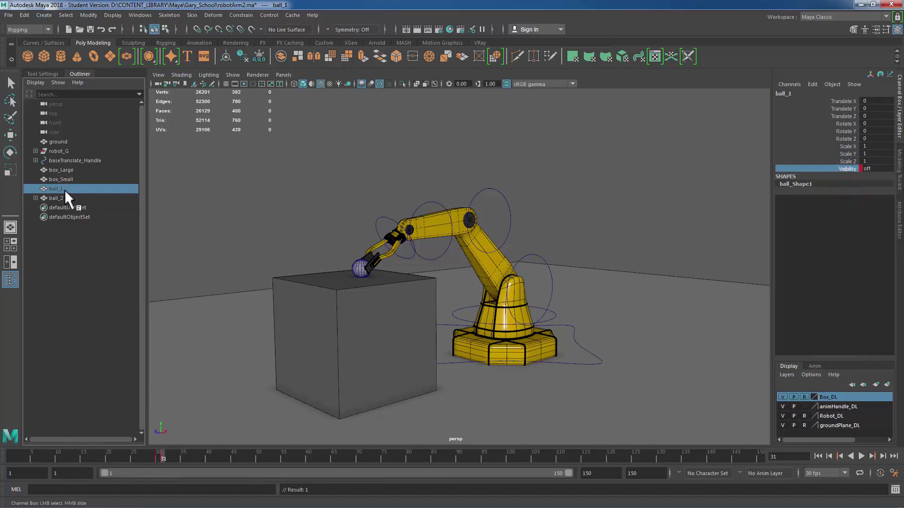
middle_click_drag(65, 191, 335, 356)
left_click_drag(97, 460, 156, 487)
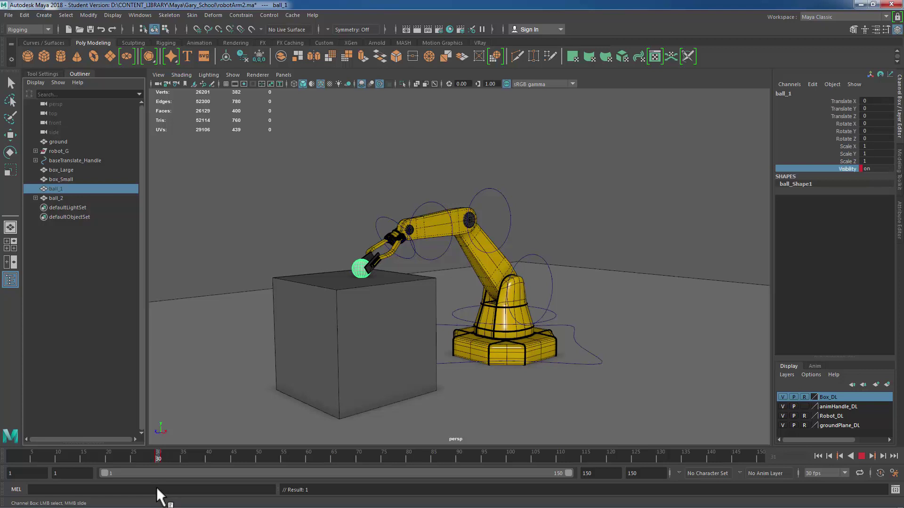
Step: Key ball_2's Visibility at 0 (hidden) at frame 30
left_click(59, 198)
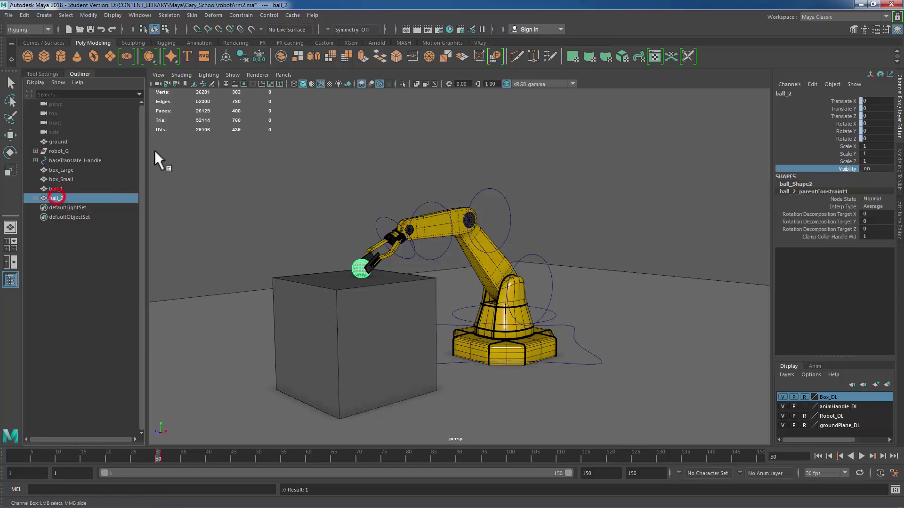
mouse_move(160, 454)
left_mouse_down()
mouse_move(77, 459)
mouse_move(158, 470)
left_mouse_up()
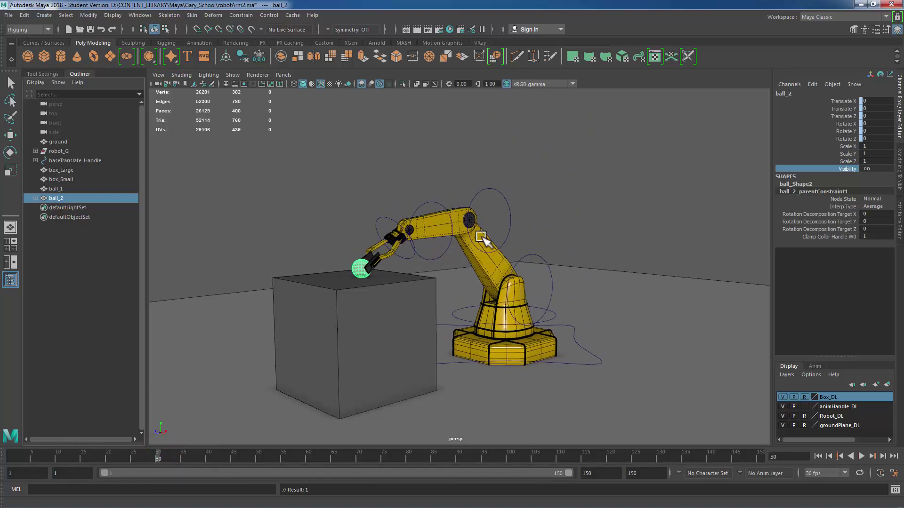
left_click(873, 168)
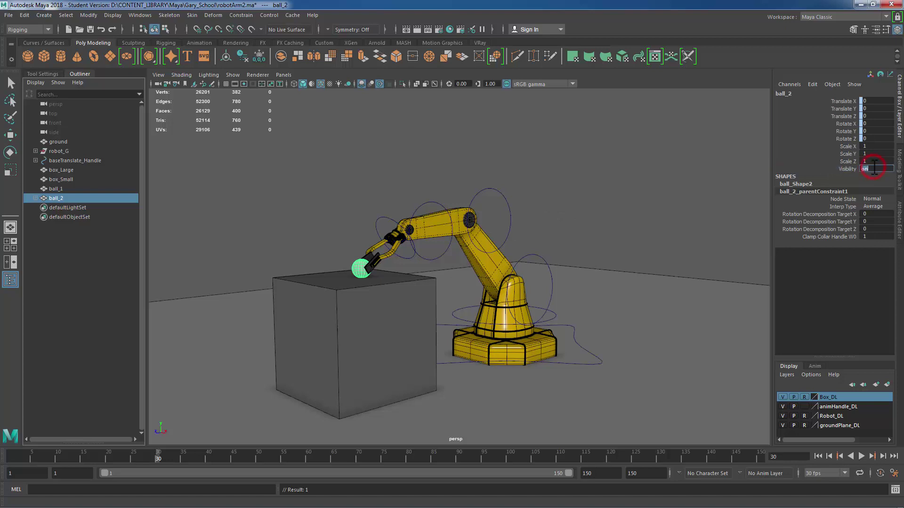
type("0")
key("Return")
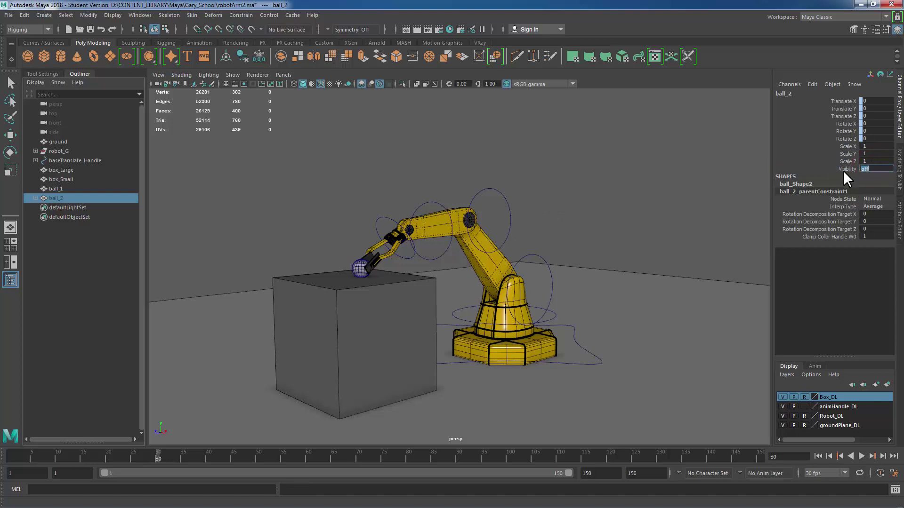
right_click_drag(842, 170, 850, 190)
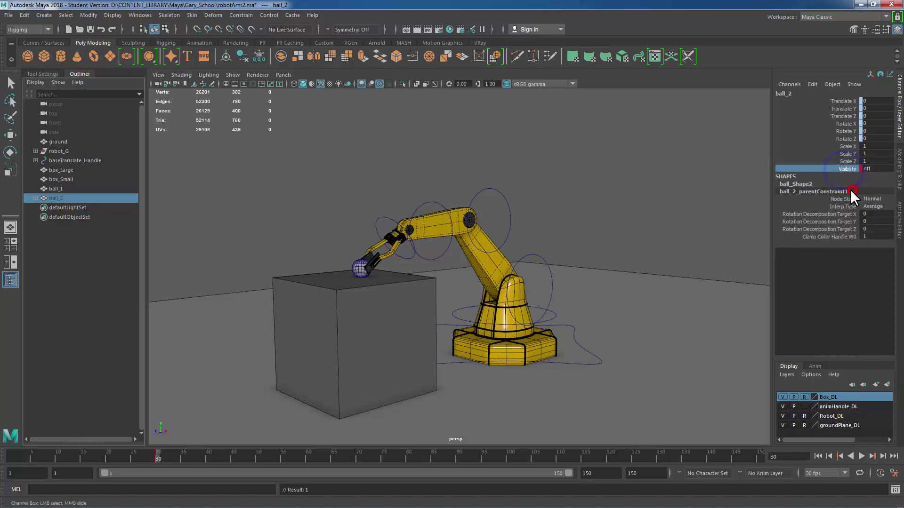
Step: Scrub to frame 31, turn ball_2's Visibility on and key it
left_click(5, 456)
scroll(393, 269, "down", 3)
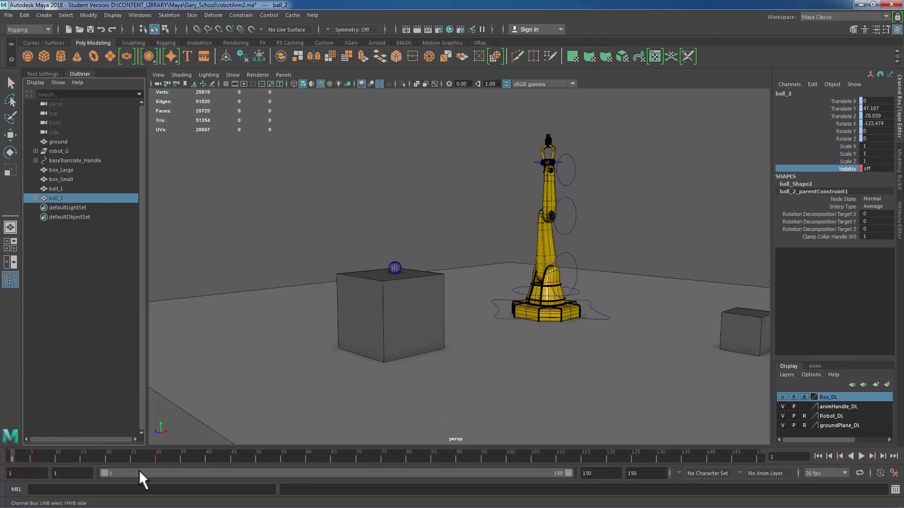
left_click_drag(7, 457, 156, 470)
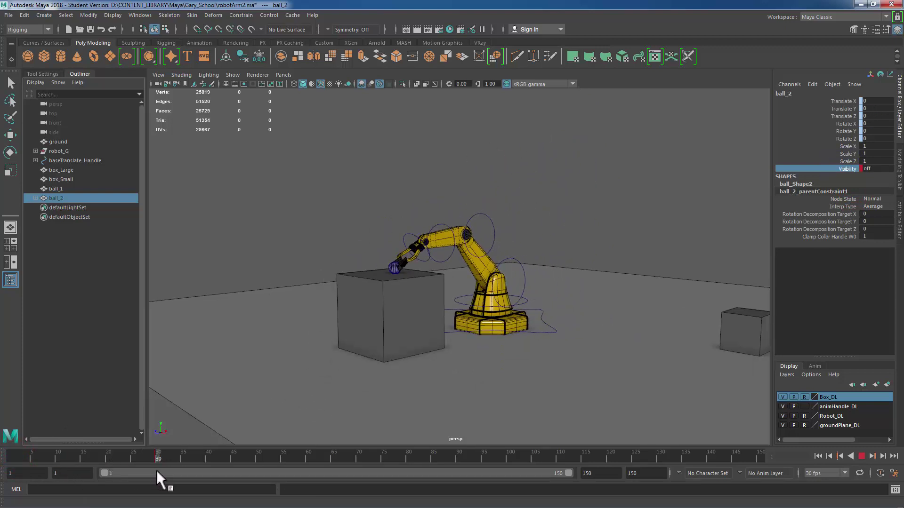
left_click(162, 457)
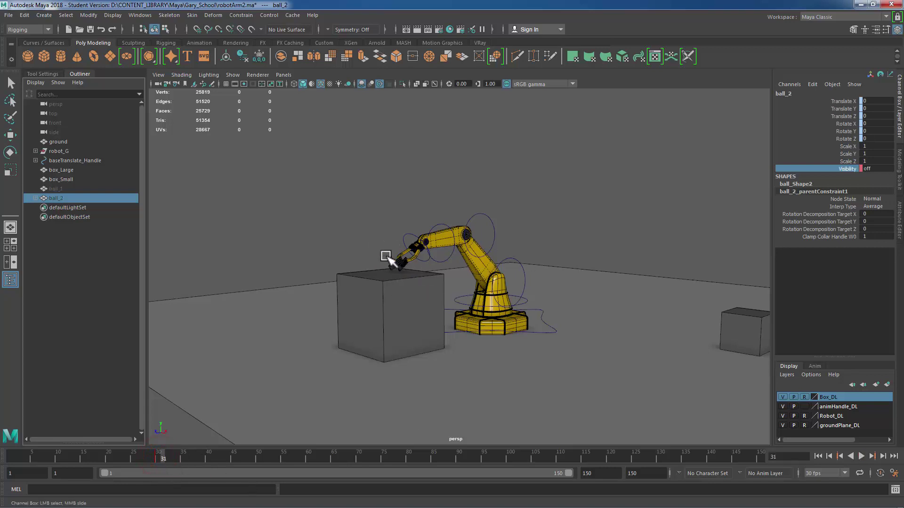
left_click(60, 197)
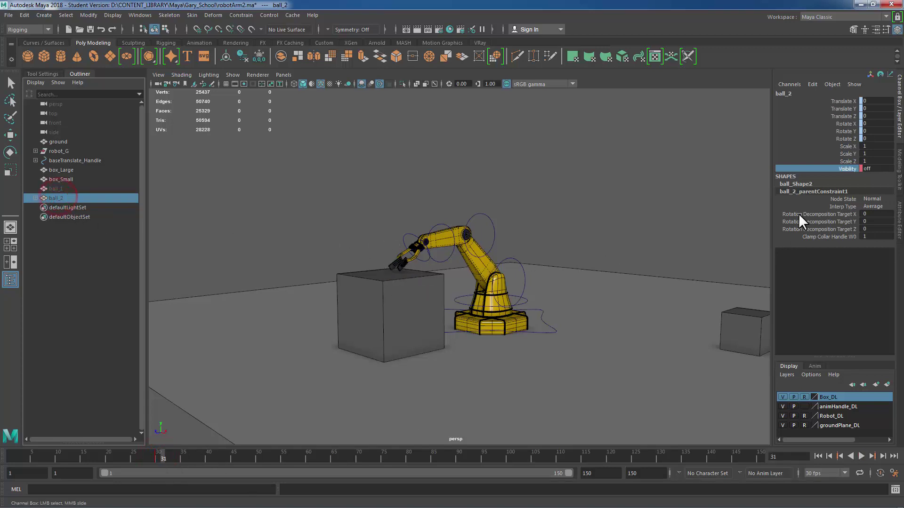
double_click(874, 168)
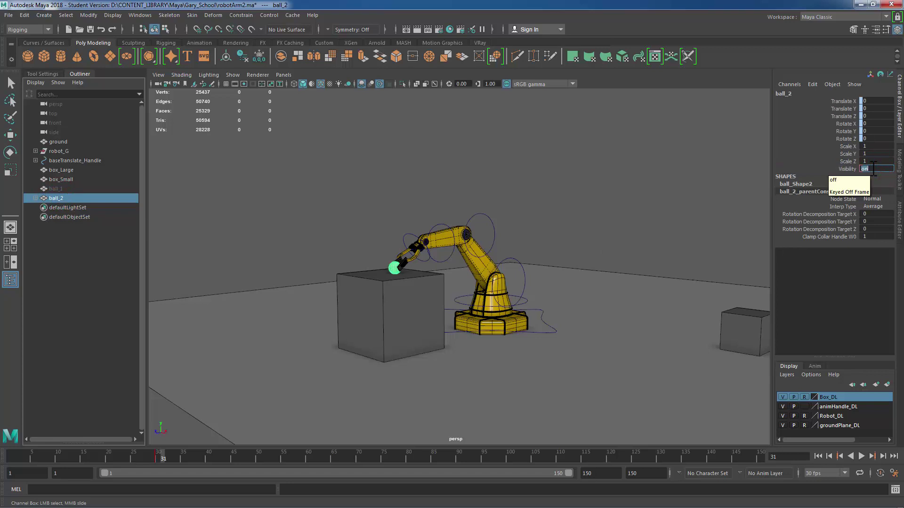
right_click(847, 167)
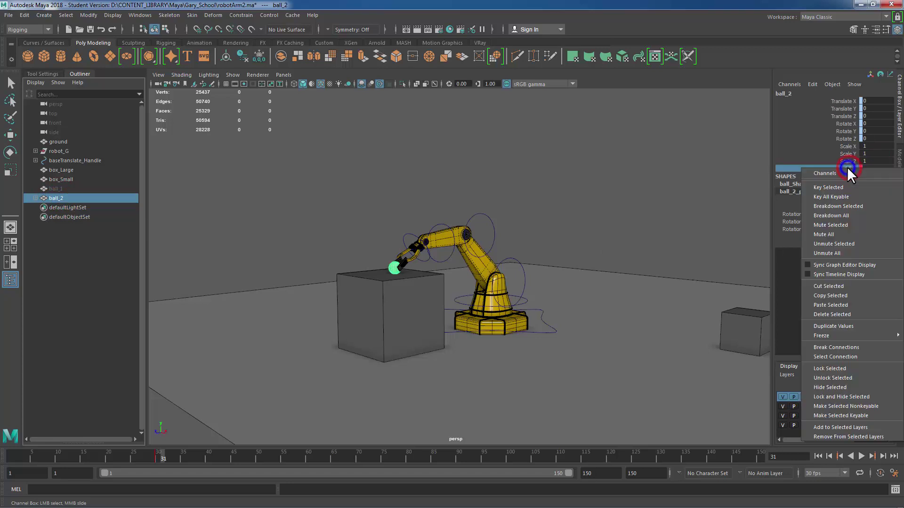
left_click(858, 182)
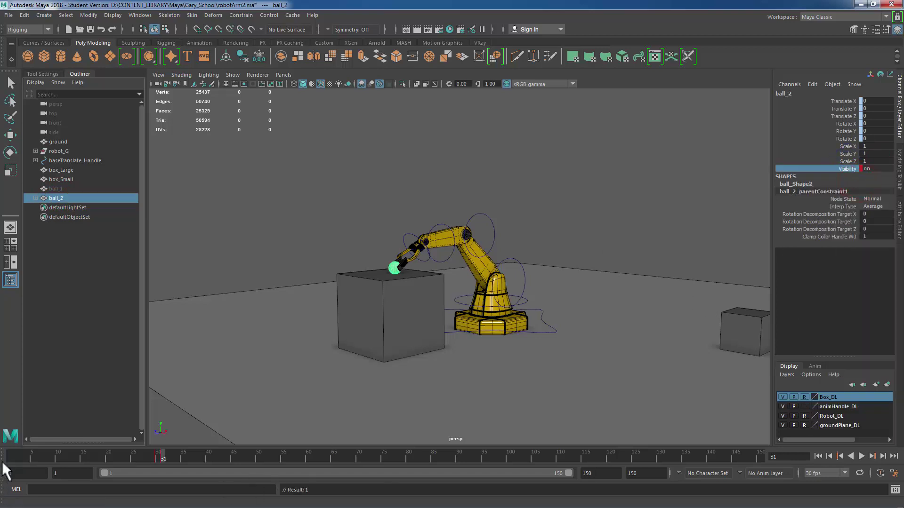
left_click_drag(13, 457, 157, 464)
scroll(477, 267, "up", 5)
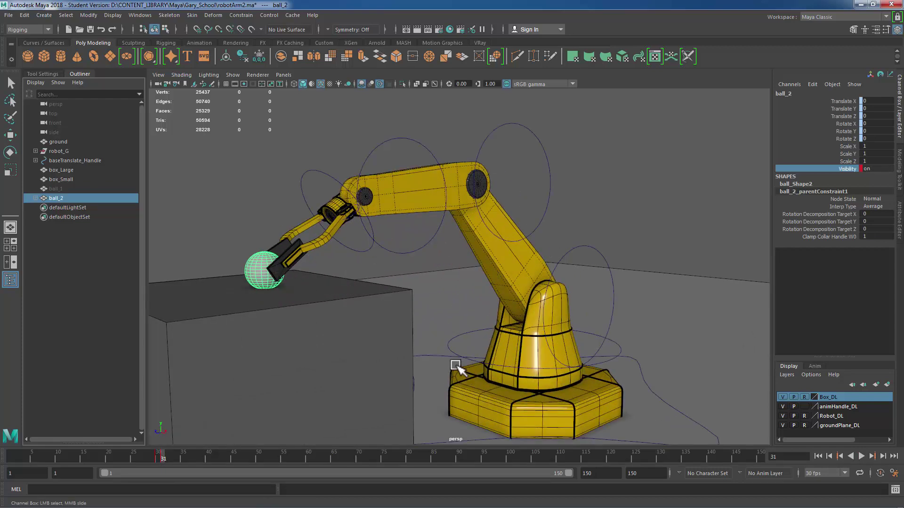
left_click(250, 151)
key("e")
scroll(365, 275, "down", 3)
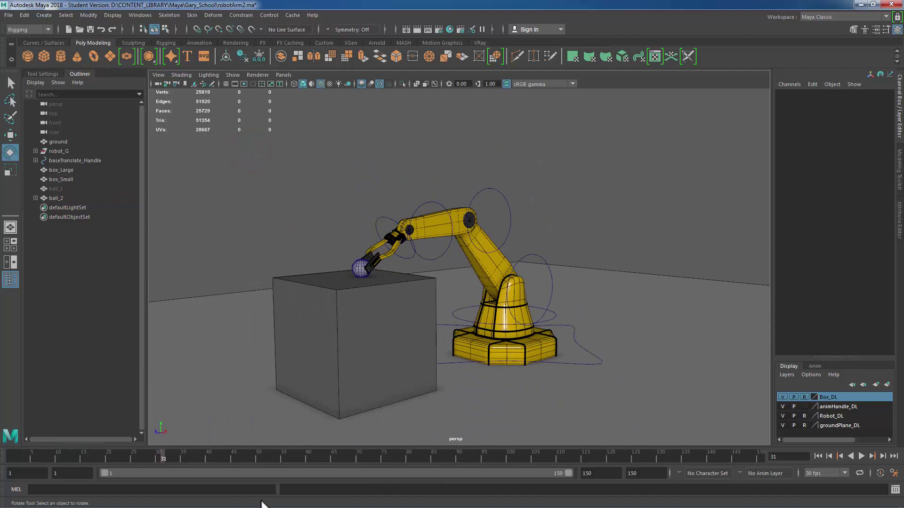
Step: Play the animation, then set the base translate control's Translate Z to 0
key("alt+v")
key("alt+v")
left_click_drag(678, 257, 546, 288, "alt")
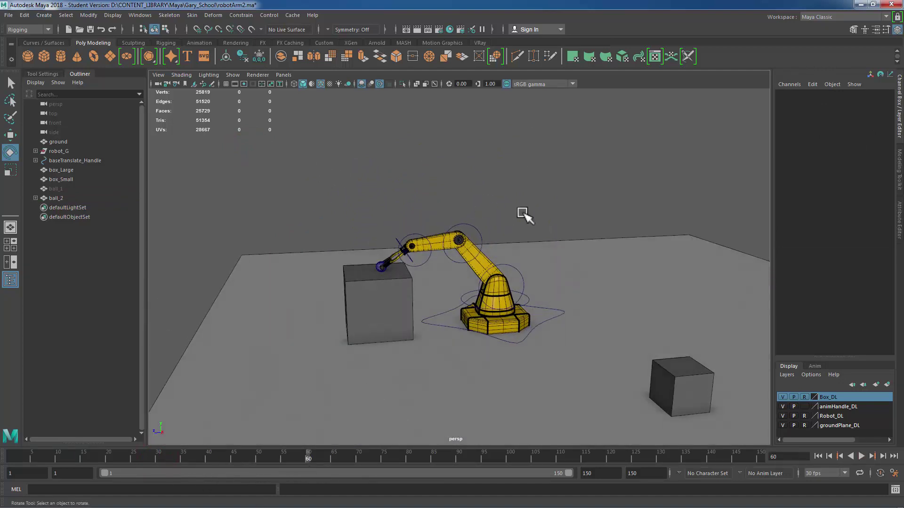
left_click(559, 312)
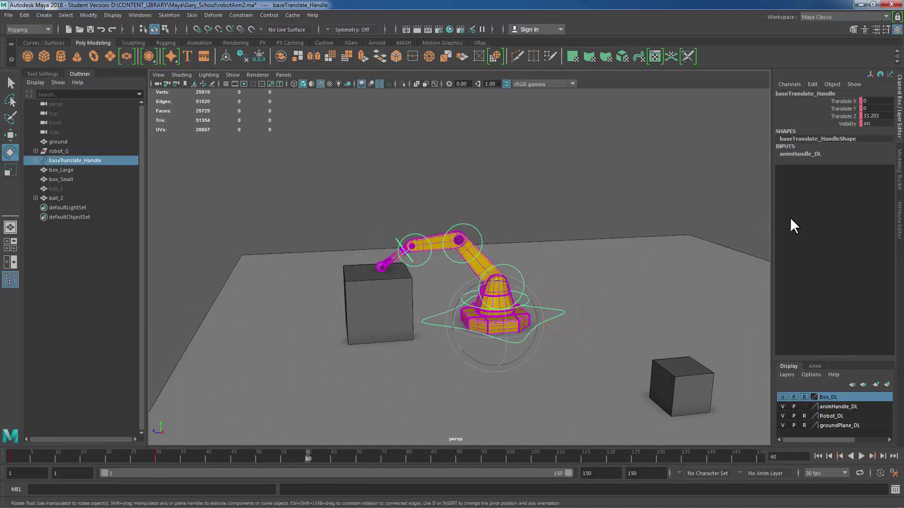
left_click(883, 117)
type("0")
key("Return")
Step: Rotate the lower arm to about 17° and swing the upper arm up, then select the clamp collar
middle_click_drag(570, 160, 496, 132, "alt")
right_click_drag(495, 194, 528, 236, "alt")
left_click(518, 234)
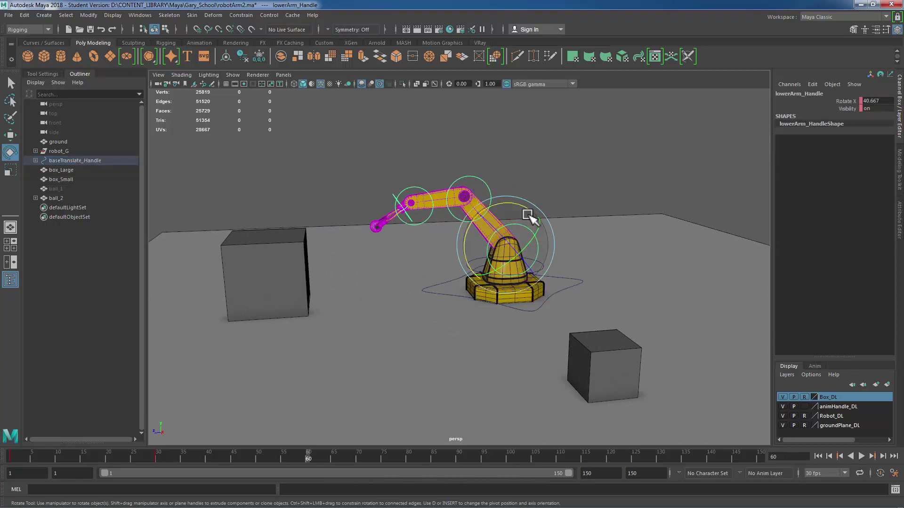
left_click_drag(526, 215, 519, 168)
left_click(508, 170)
left_click_drag(483, 140, 401, 149)
left_click(337, 122)
left_click(423, 163)
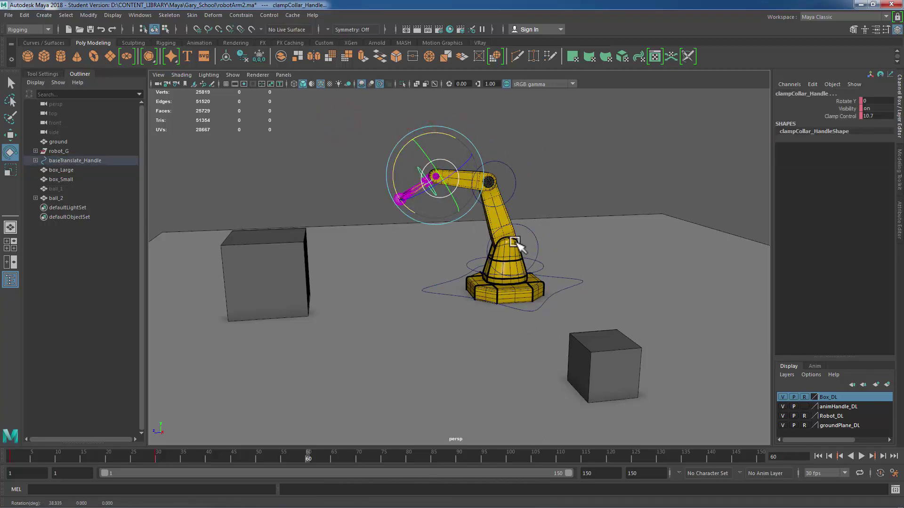
Step: Marquee-select all the robot's controls, then return to frame 1
left_click_drag(621, 124, 415, 309)
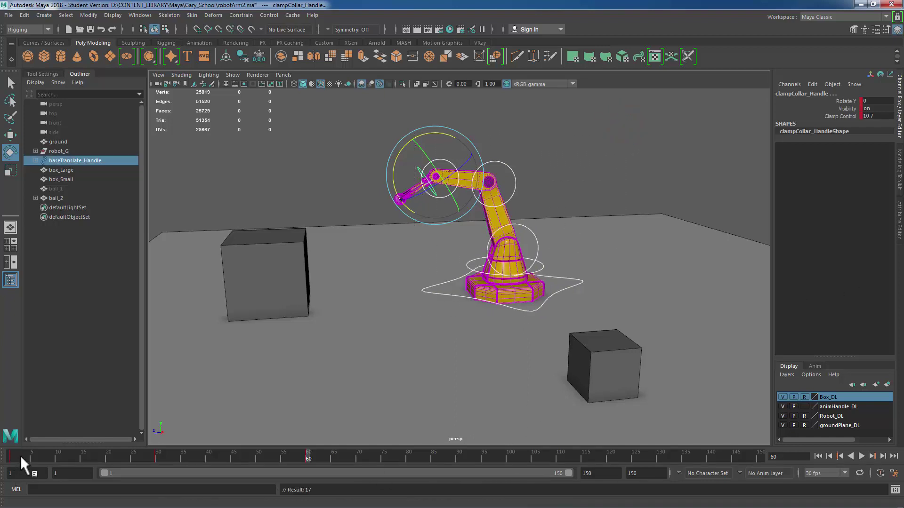
left_click_drag(21, 455, 2, 459)
scroll(459, 311, "down", 3)
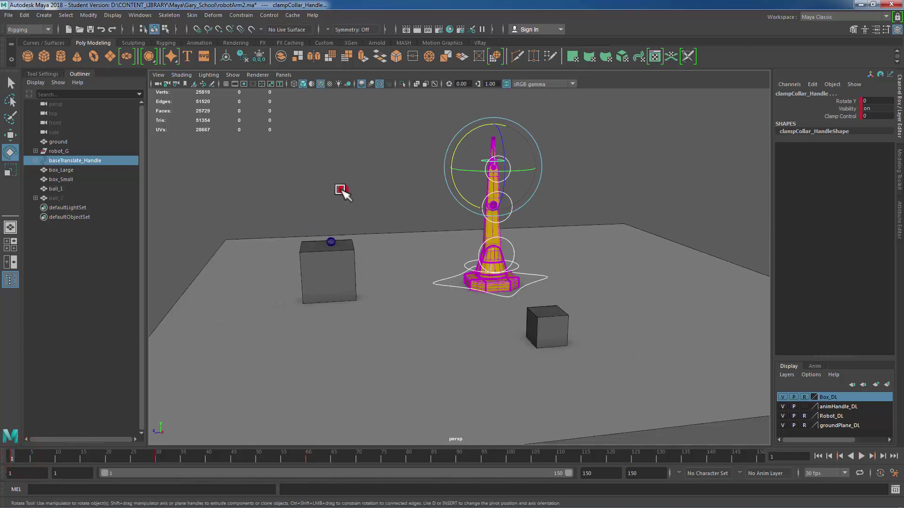
left_click(343, 191)
mouse_move(436, 326)
left_mouse_down("alt")
mouse_move(460, 323)
mouse_move(433, 327)
left_mouse_up("alt")
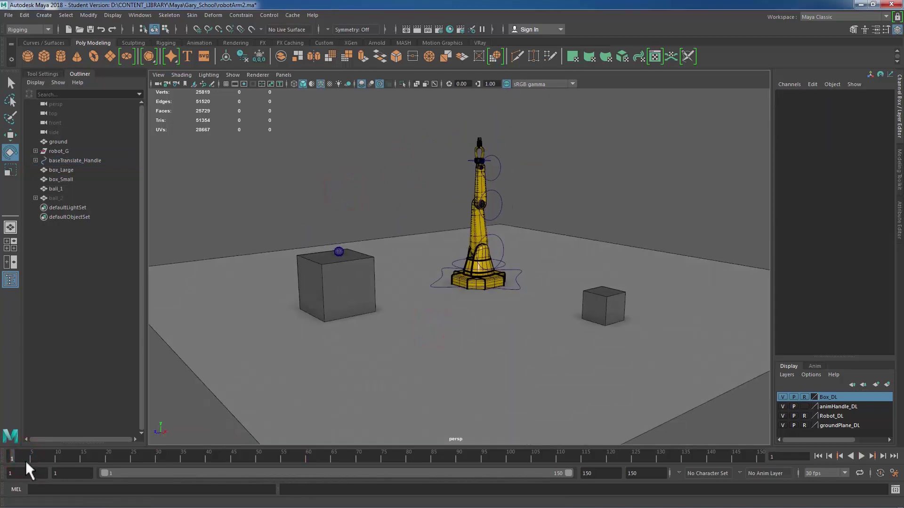
key("alt+v")
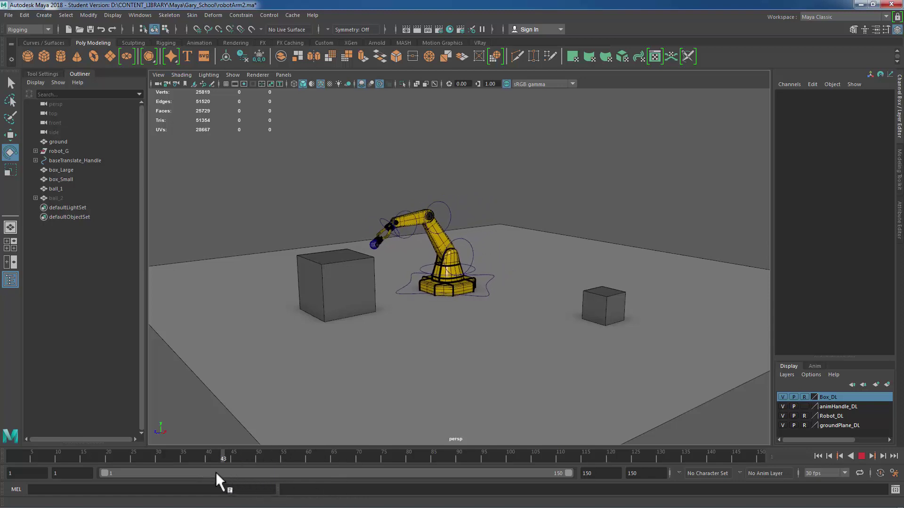
mouse_move(216, 473)
left_mouse_down()
mouse_move(145, 444)
mouse_move(201, 459)
mouse_move(159, 462)
mouse_move(320, 480)
mouse_move(274, 485)
mouse_move(208, 469)
mouse_move(303, 469)
mouse_move(158, 458)
left_mouse_up()
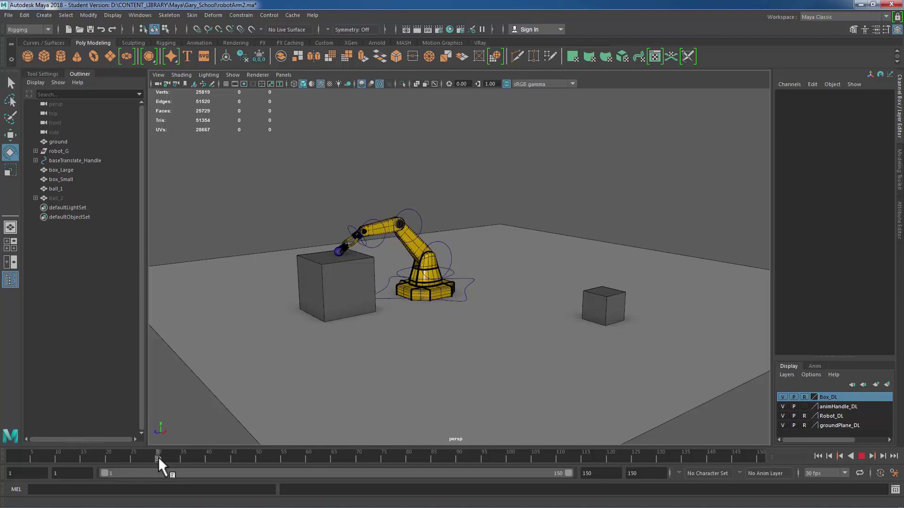
Step: At frame 40, swing the upper arm up, key all robot controls, and rewind to the start
left_click_drag(158, 456, 205, 461)
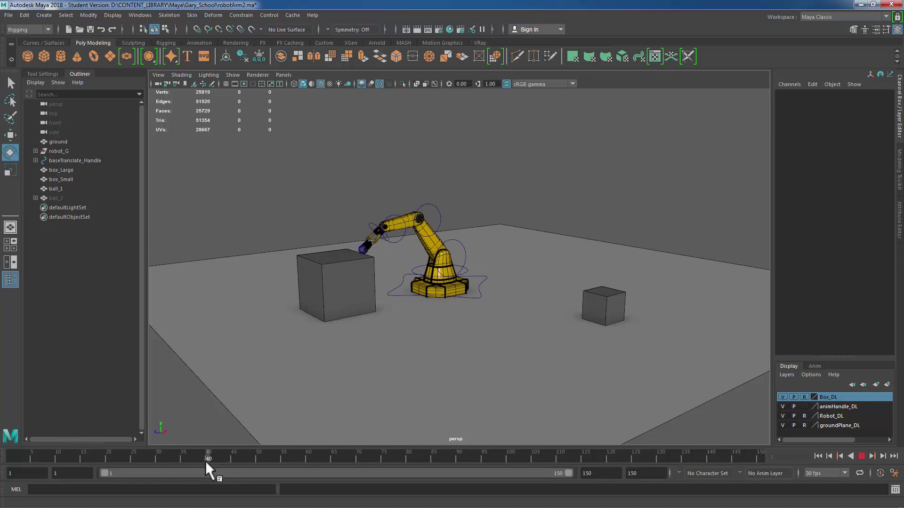
left_click_drag(339, 292, 442, 293, "alt")
left_click_drag(398, 150, 442, 116)
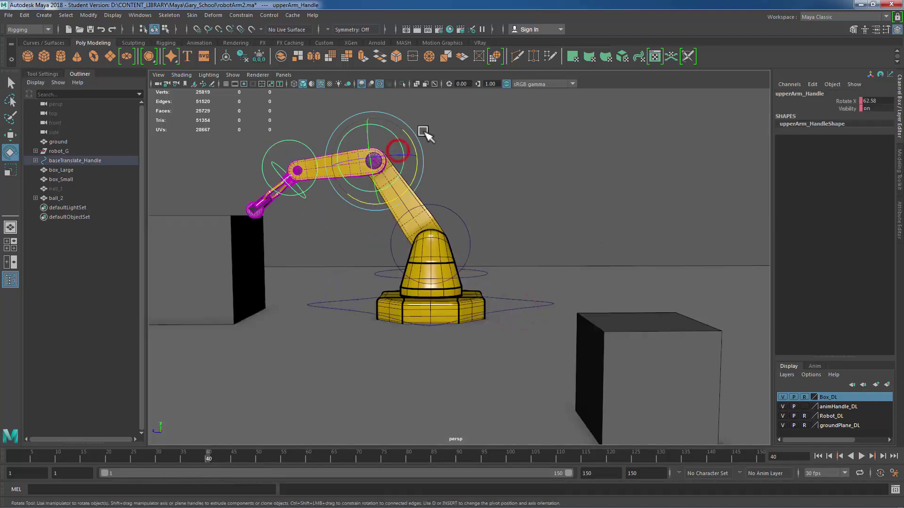
left_click_drag(414, 150, 414, 170)
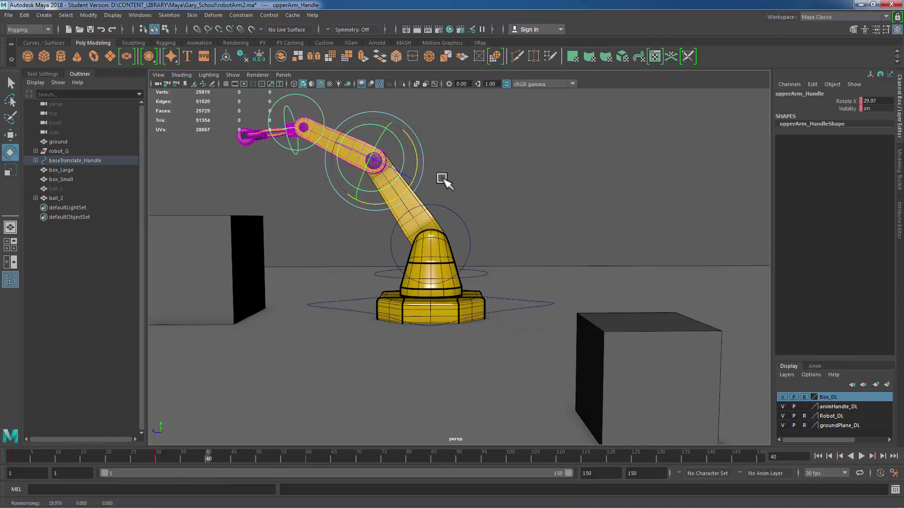
scroll(513, 214, "down", 3)
left_click_drag(341, 146, 486, 313)
key("s")
left_click_drag(369, 274, 421, 288, "alt")
left_click_drag(79, 453, 309, 506)
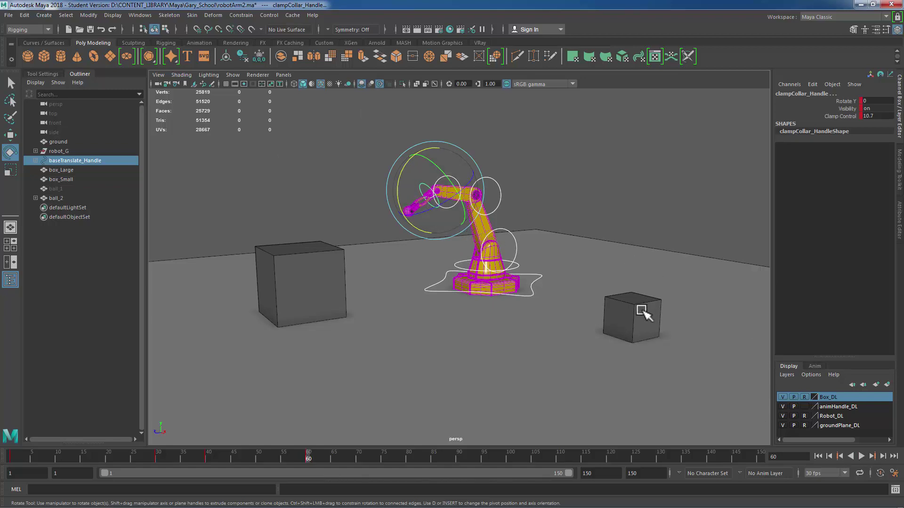
Step: At frame 90, turn the robot 90° around its base rotation control
left_click_drag(309, 457, 455, 477)
right_click_drag(651, 244, 584, 250, "alt")
left_click_drag(588, 256, 413, 284, "alt")
right_click_drag(413, 286, 527, 285, "alt")
left_click(527, 285)
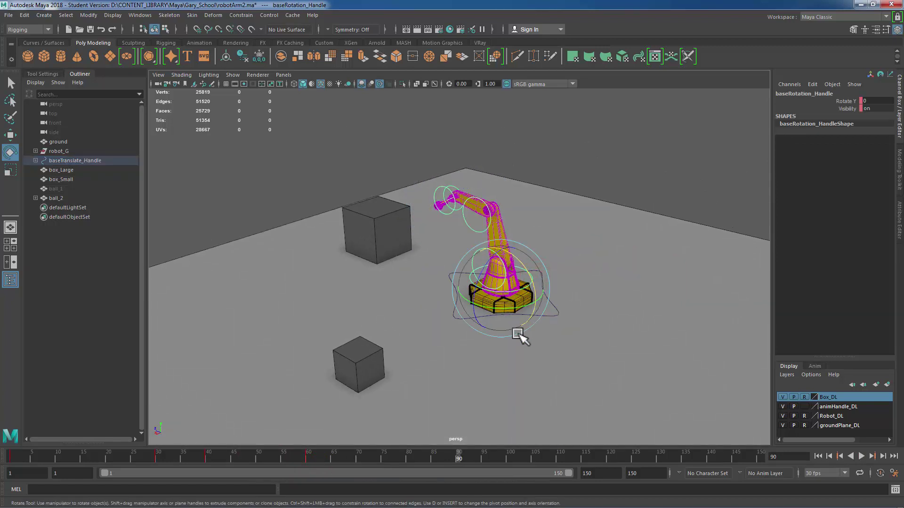
left_click_drag(505, 314, 564, 301)
Step: Slide the base translate control along X to about 42.69
right_click_drag(461, 336, 652, 350, "alt")
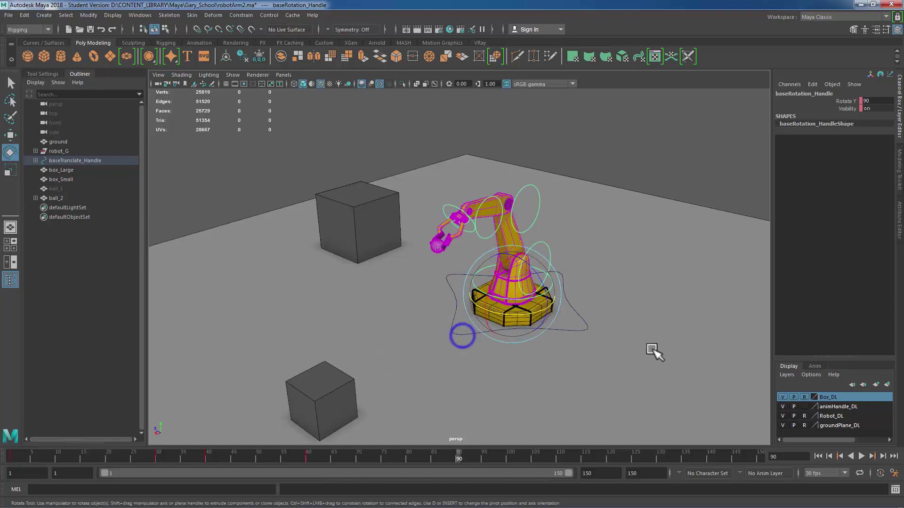
left_click_drag(647, 347, 548, 332, "alt")
right_click_drag(548, 332, 602, 326, "alt")
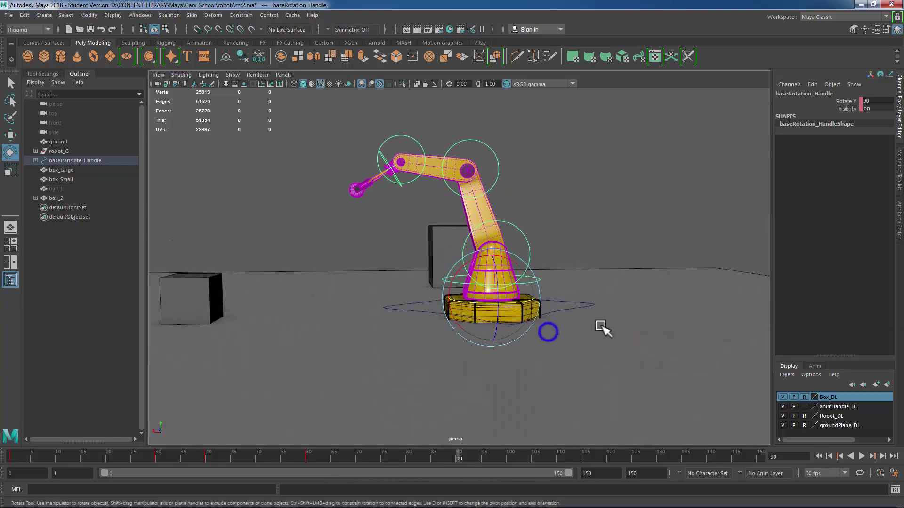
left_click(384, 310)
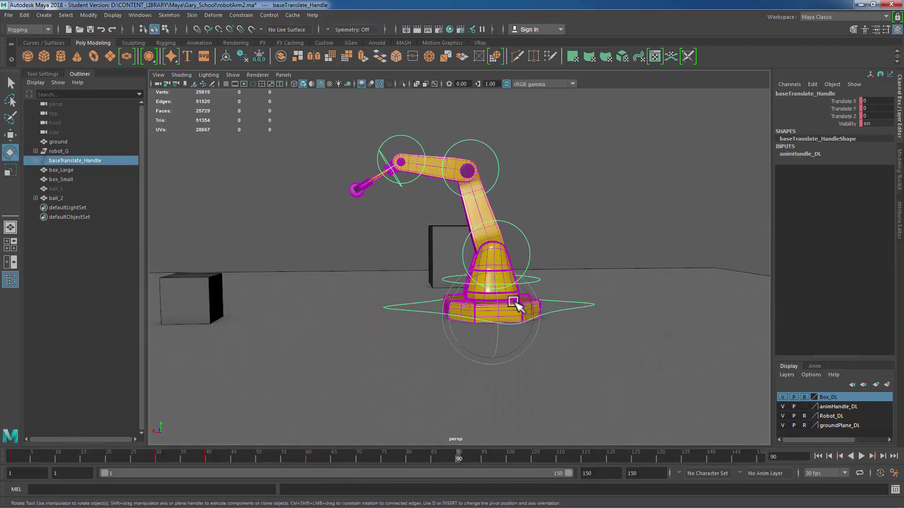
key("w")
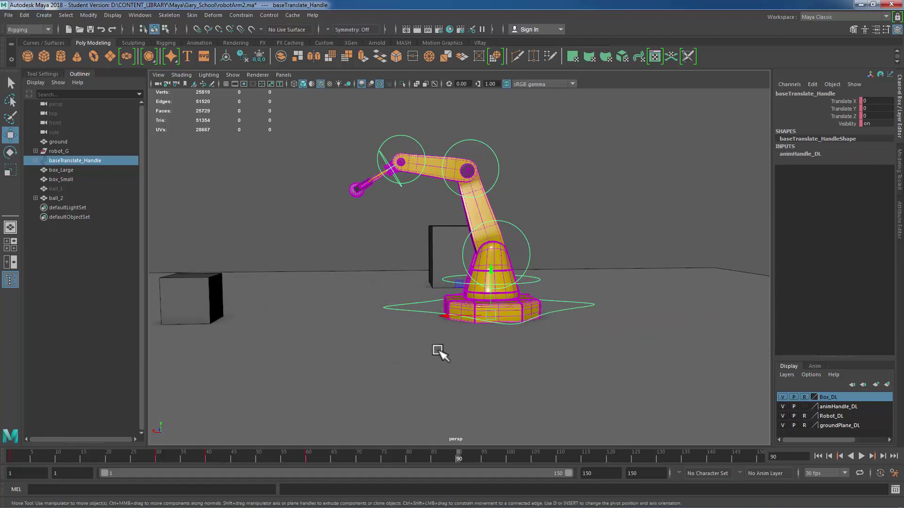
left_click_drag(450, 316, 289, 317)
middle_click_drag(571, 302, 574, 300, "alt")
right_click_drag(574, 301, 577, 301, "alt")
Step: Rotate the lower arm to 33.38, lower the upper arm, then tilt the lower arm to 40.581
left_click(528, 216)
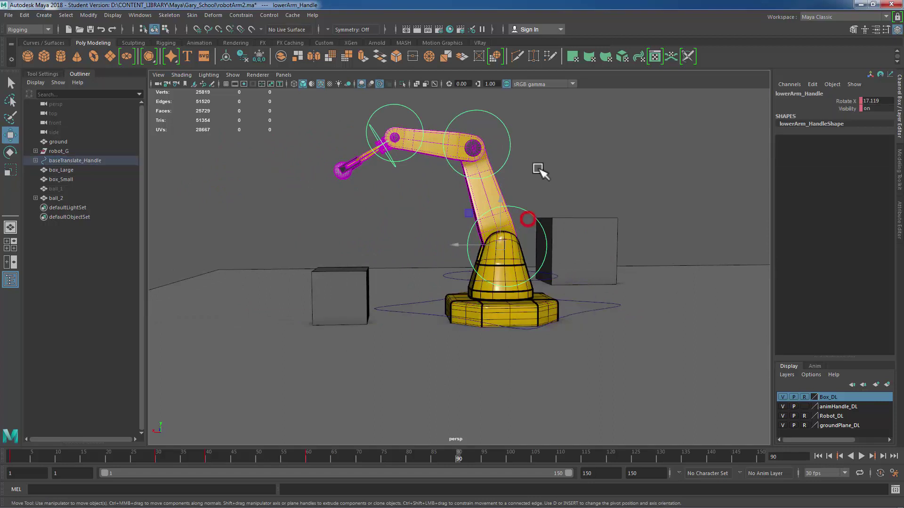
key("e")
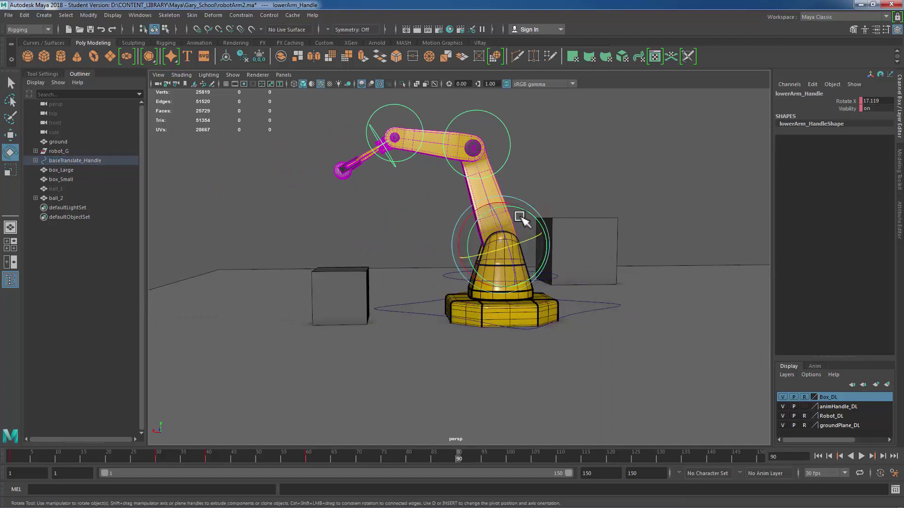
left_click_drag(463, 230, 467, 151)
left_click_drag(527, 128, 474, 145)
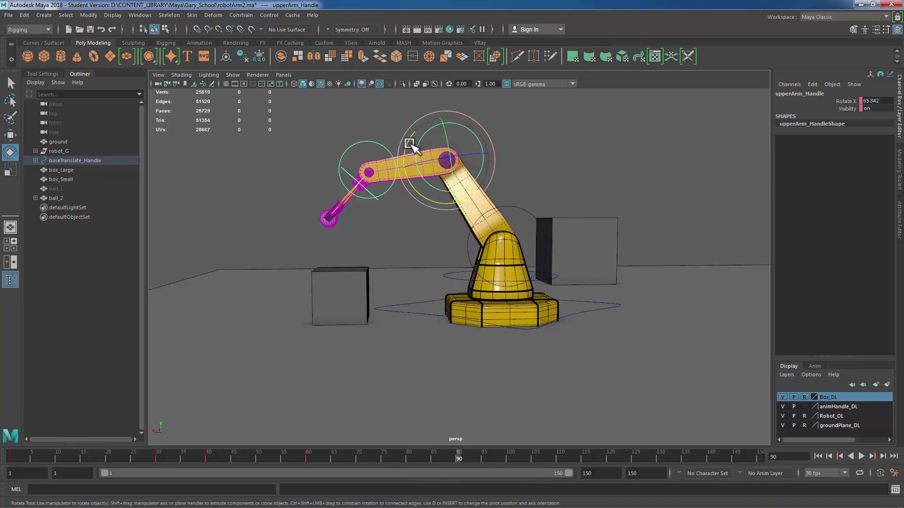
left_click_drag(407, 146, 406, 150)
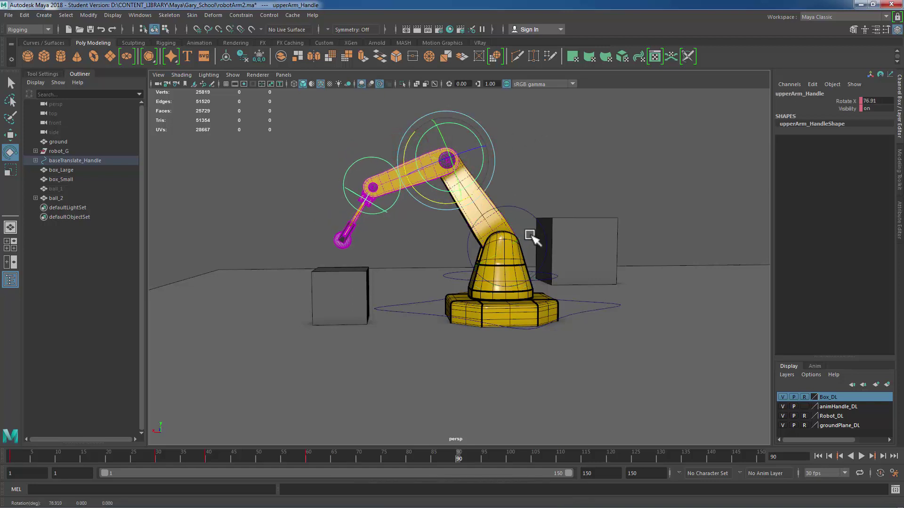
left_click(536, 220)
left_click_drag(475, 225, 470, 227)
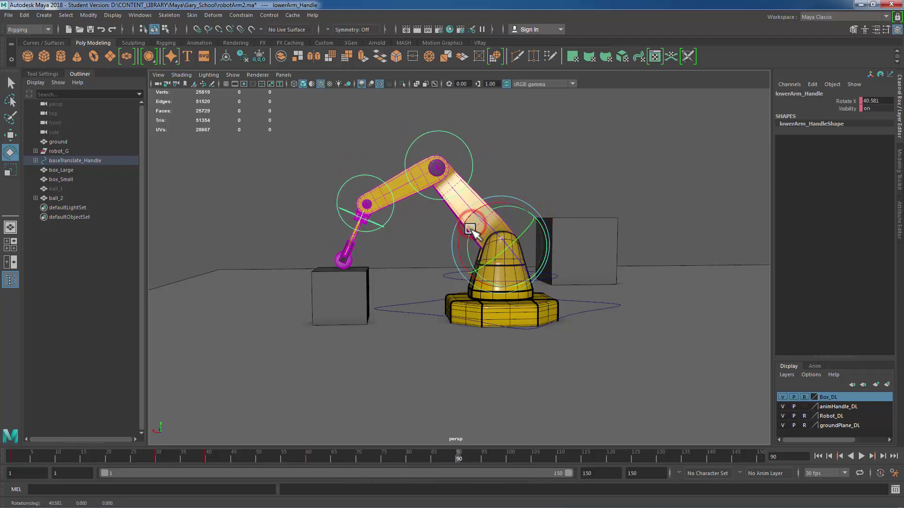
Step: Rotate the lower arm down to Rotate X 40.804 so the ball touches the small box
scroll(426, 265, "up", 2)
middle_click_drag(280, 268, 429, 245, "alt")
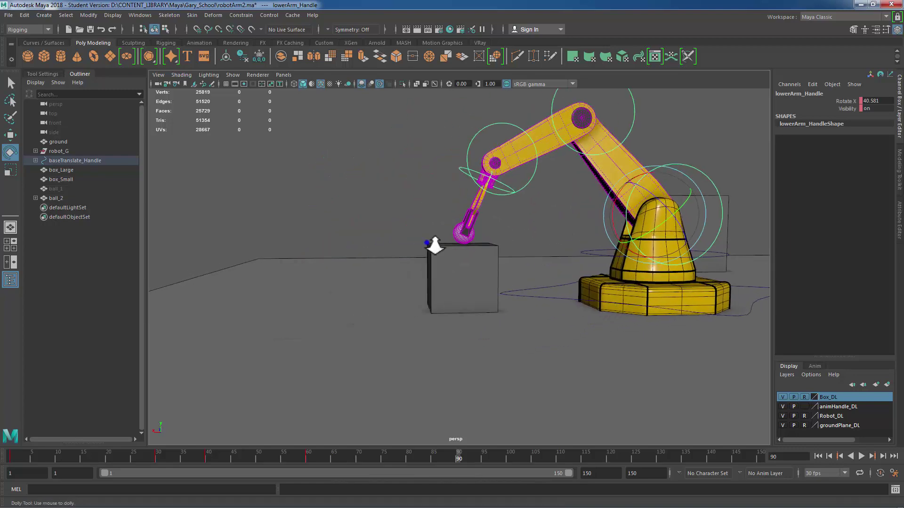
right_click_drag(426, 242, 659, 257, "alt")
middle_click_drag(588, 238, 523, 277, "alt")
middle_click_drag(547, 205, 550, 204)
Step: Orbit and zoom around the small box to check the ball's contact
right_click_drag(472, 212, 377, 212, "alt")
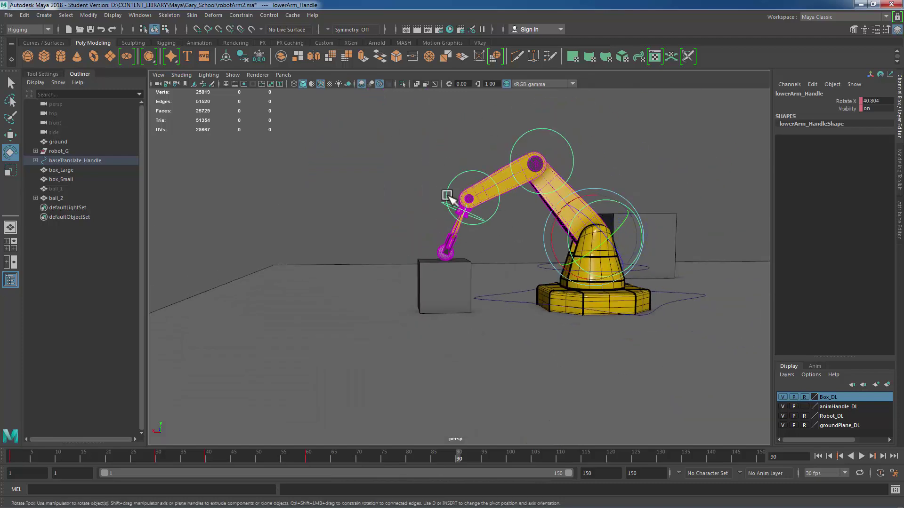
right_click_drag(424, 282, 564, 288, "alt")
left_click_drag(452, 278, 520, 280, "alt")
right_click_drag(399, 272, 576, 300, "alt")
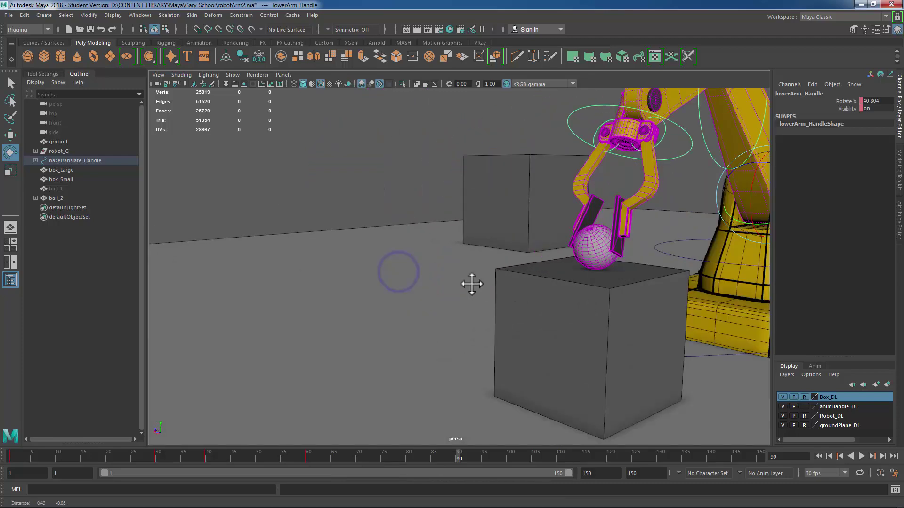
middle_click_drag(472, 285, 398, 255, "alt")
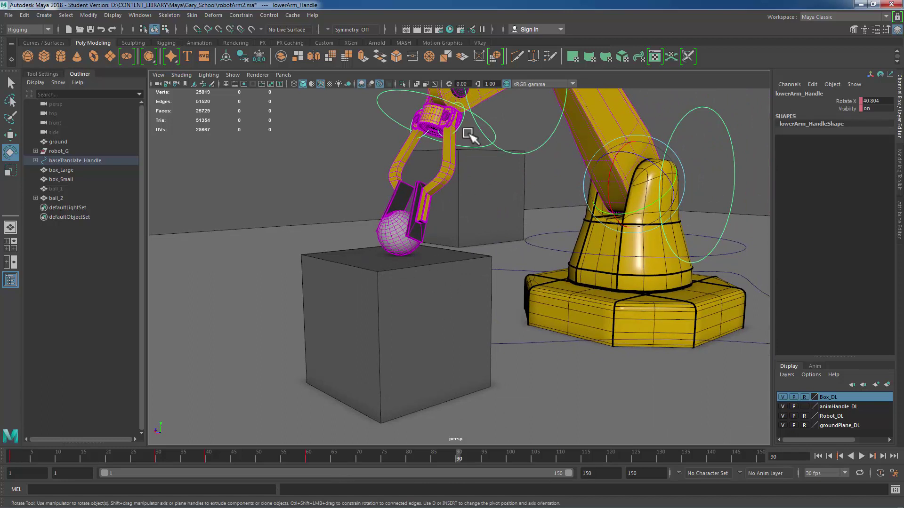
scroll(538, 301, "down", 3)
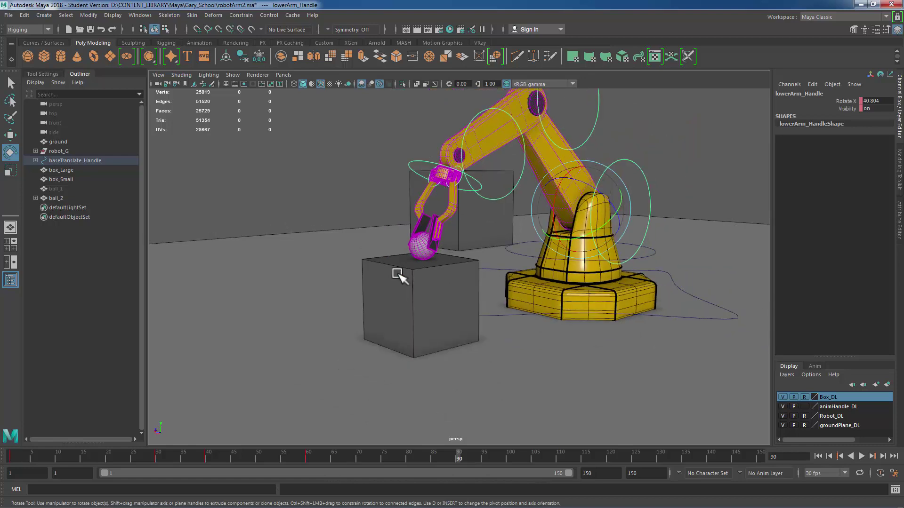
scroll(594, 347, "up", 2)
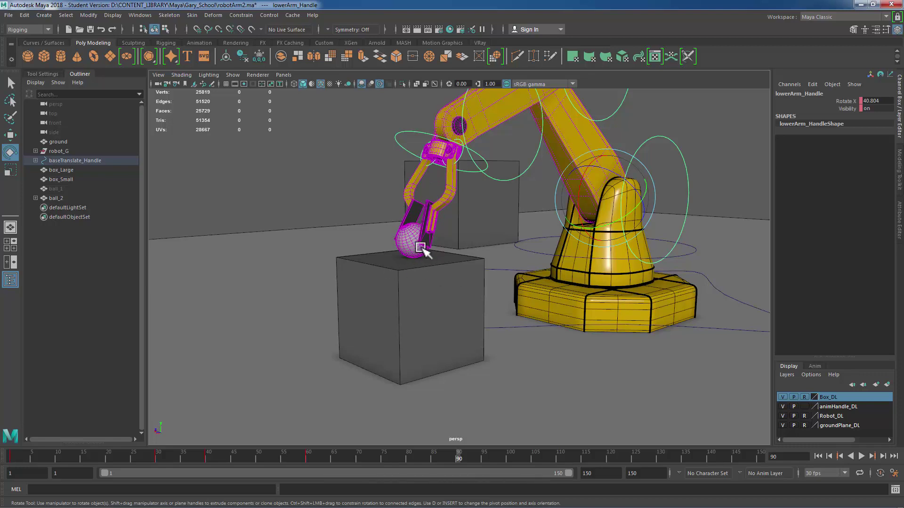
scroll(419, 247, "up", 2)
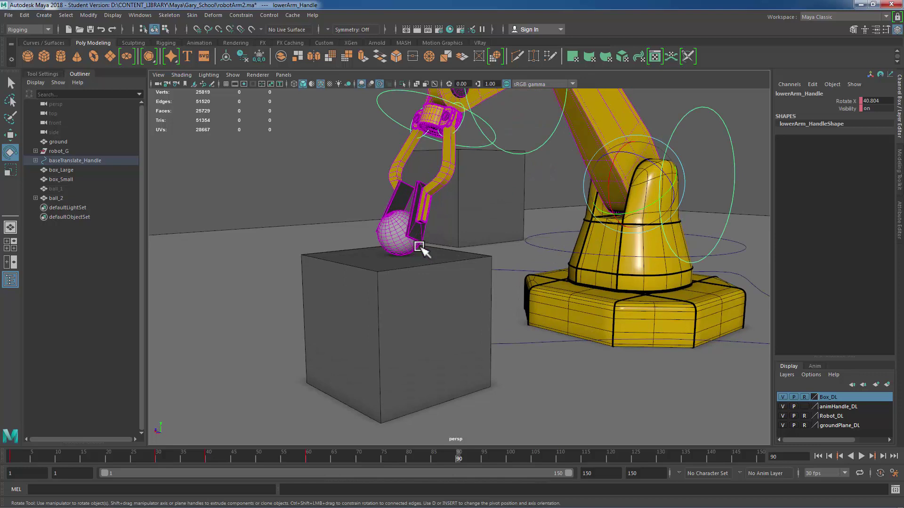
Step: Duplicate ball_2 as ball_3, delete ball_2_parentConstraint1 under it, and reselect ball_3
left_click(60, 197)
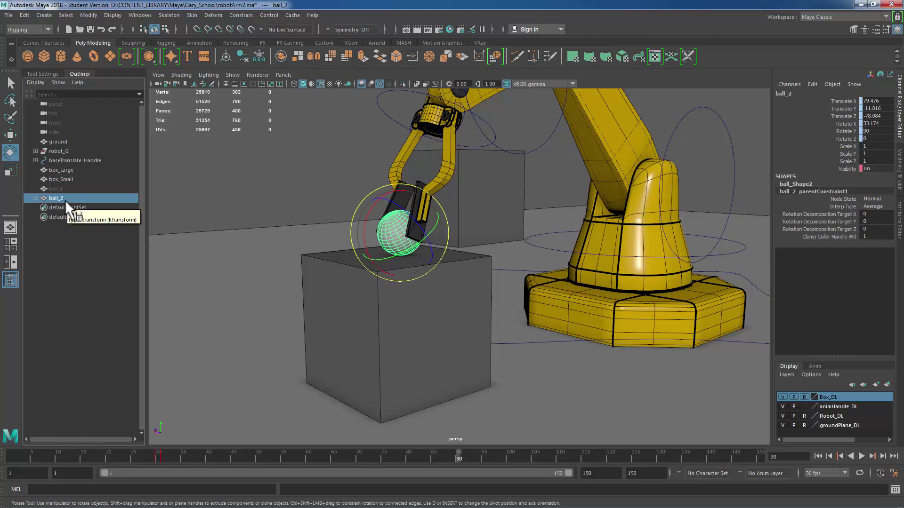
key("ctrl+d")
left_click(35, 207)
left_click(85, 217)
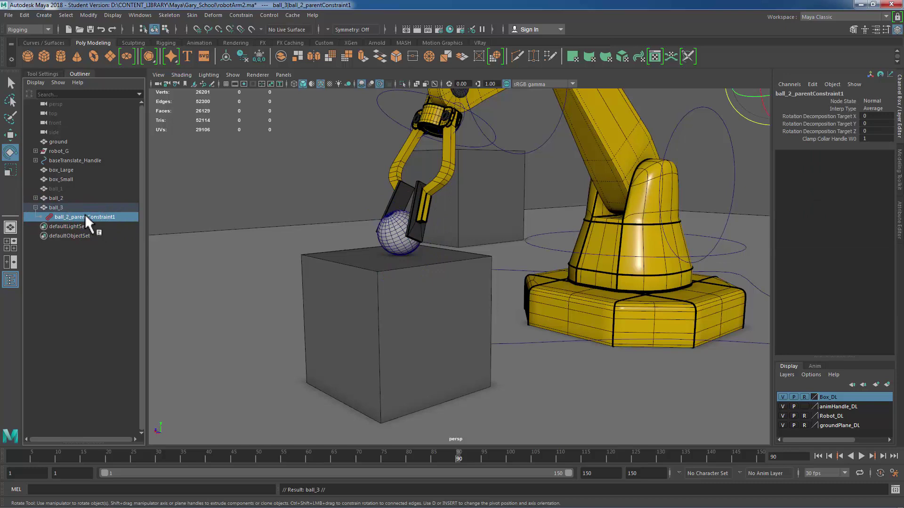
key("Delete")
left_click(66, 207)
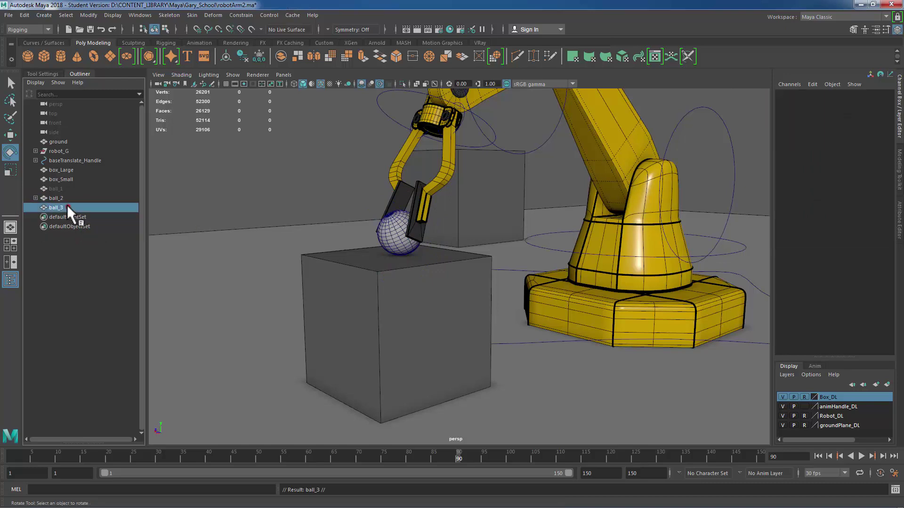
Step: Marquee-select baseTranslate_Handle and key it with S at frame 90
scroll(605, 262, "down", 3)
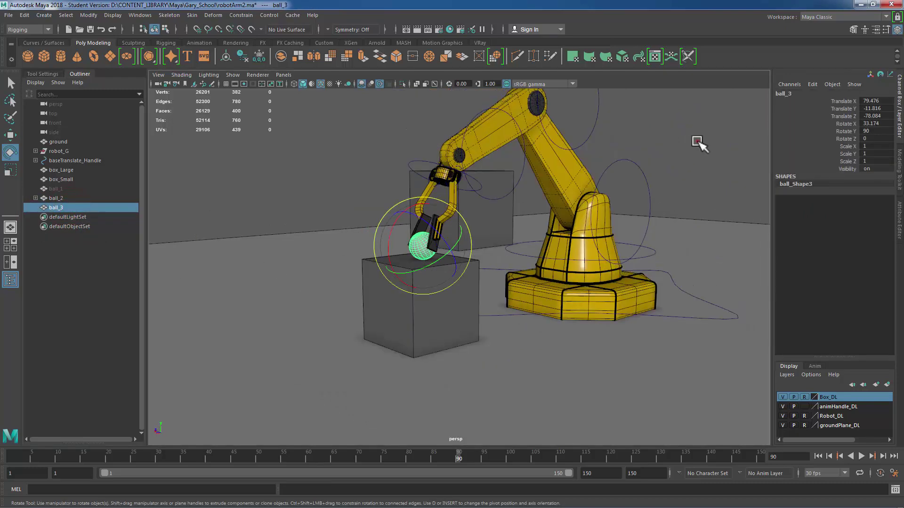
left_click(695, 141)
left_click_drag(668, 239, 632, 236, "alt")
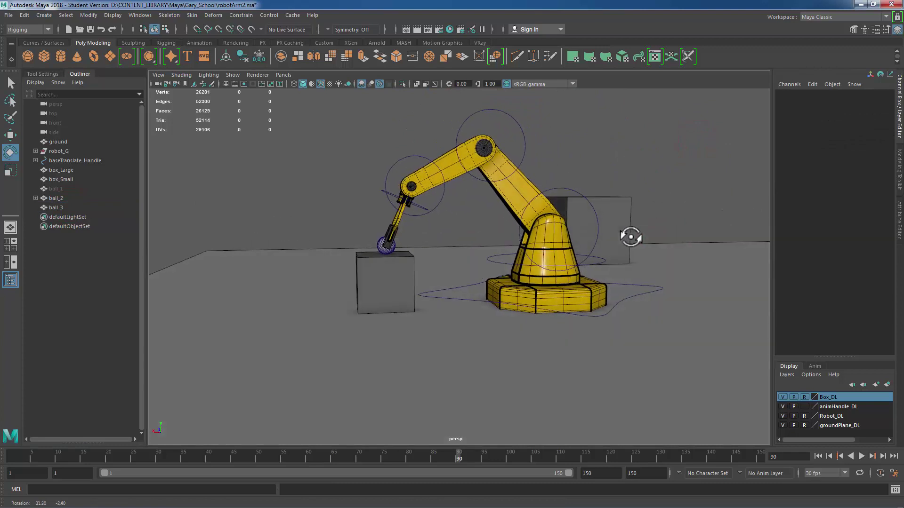
left_click_drag(369, 217, 448, 164)
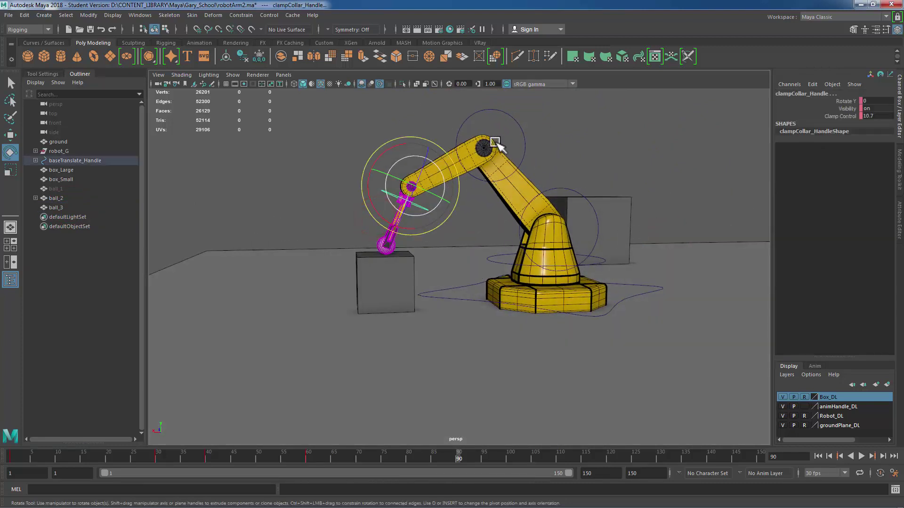
left_click_drag(497, 145, 637, 360)
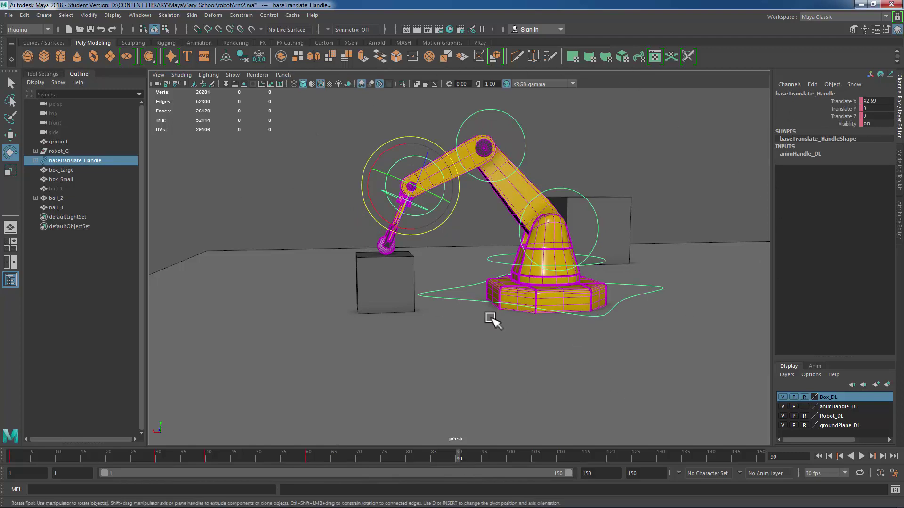
key("s")
right_click_drag(677, 262, 603, 266, "alt")
left_click_drag(603, 266, 646, 267, "alt")
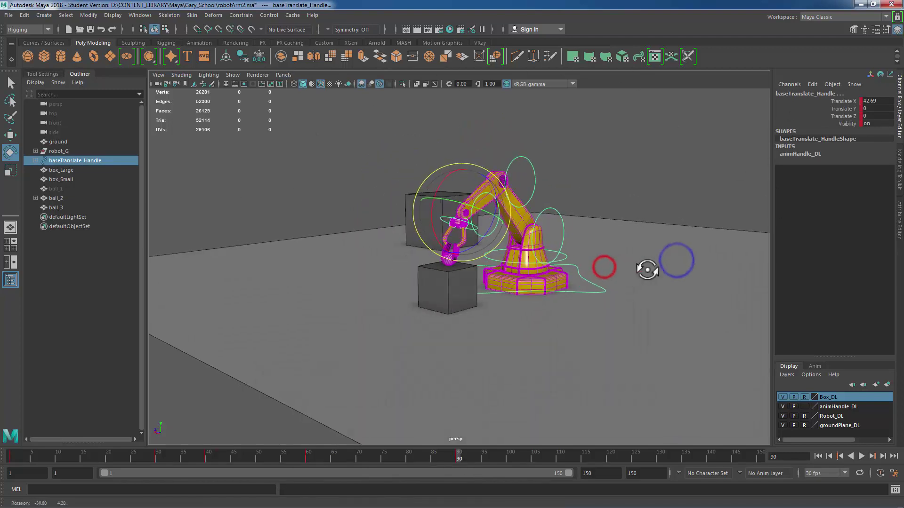
Step: Rewind to frame 1, switch to the Select tool (Q), and play with Alt+V
left_click(14, 458)
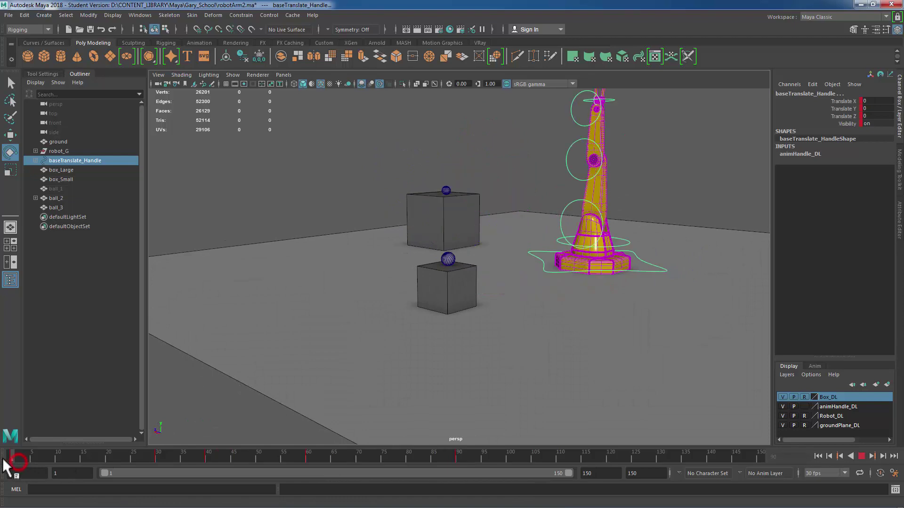
left_click_drag(292, 339, 427, 312, "alt")
left_click_drag(535, 363, 536, 334, "alt")
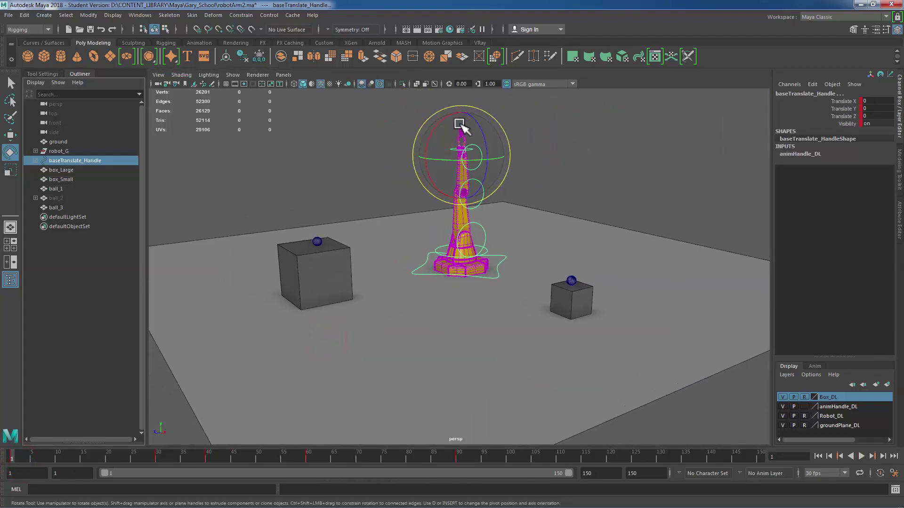
key("q")
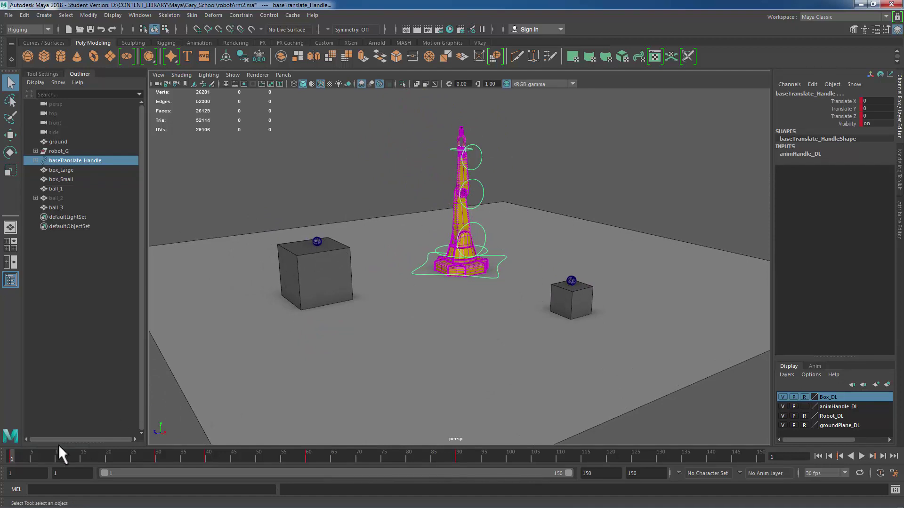
key("alt+v")
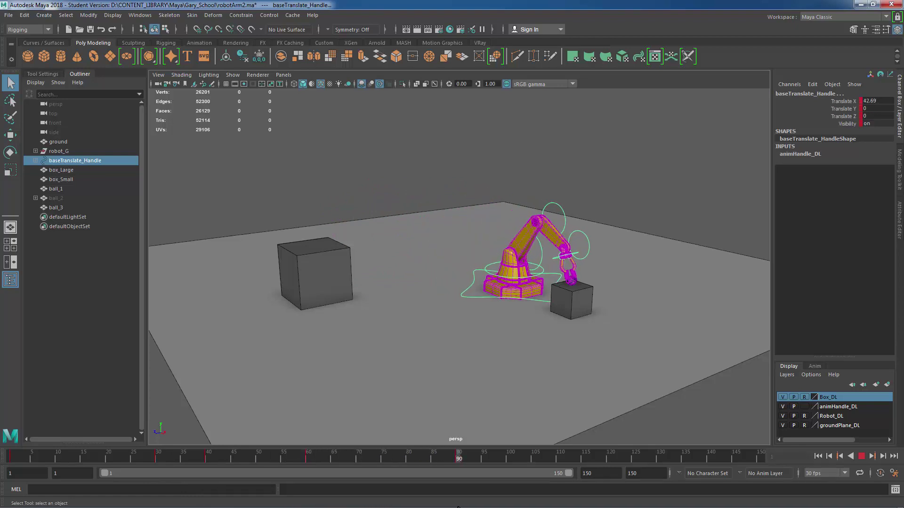
Step: Stop at frame 90 and key ball_2's Visibility as visible there
left_click_drag(459, 502, 460, 501)
right_click_drag(425, 323, 630, 313, "alt")
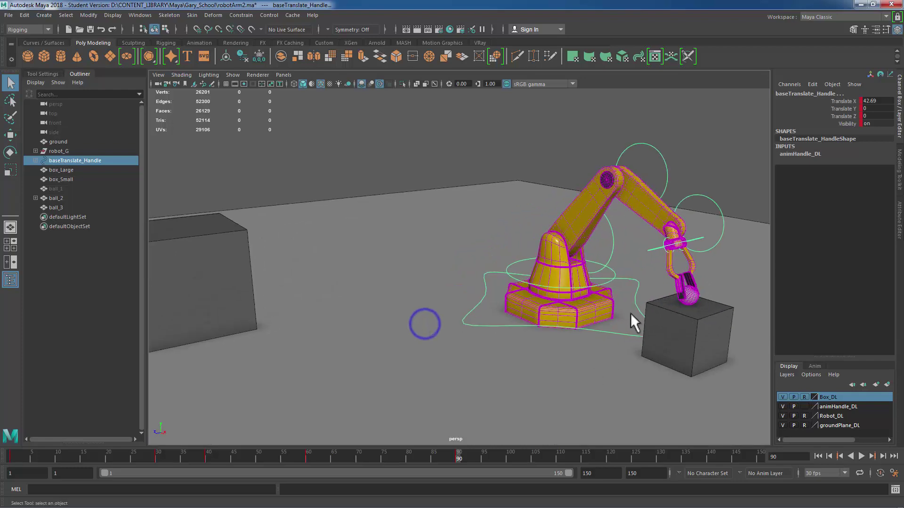
middle_click_drag(560, 291, 333, 227, "alt")
right_click_drag(324, 231, 372, 242, "alt")
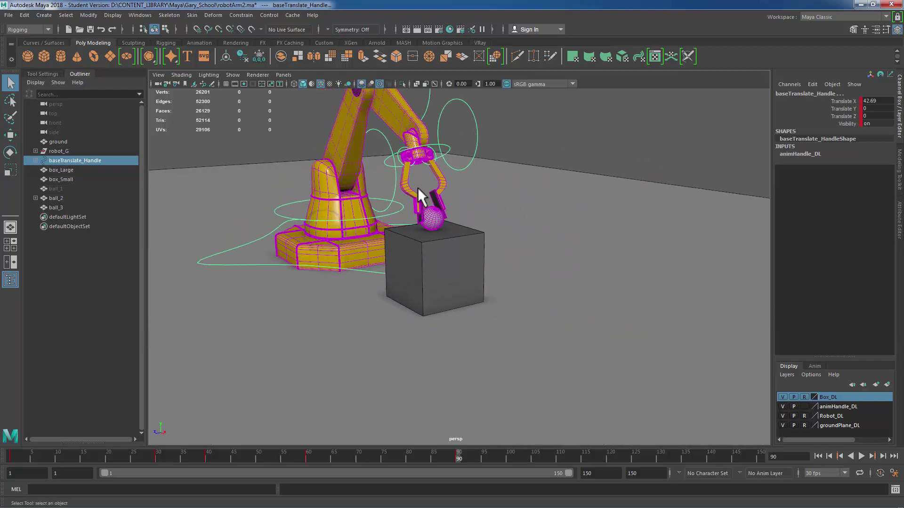
left_click(55, 198)
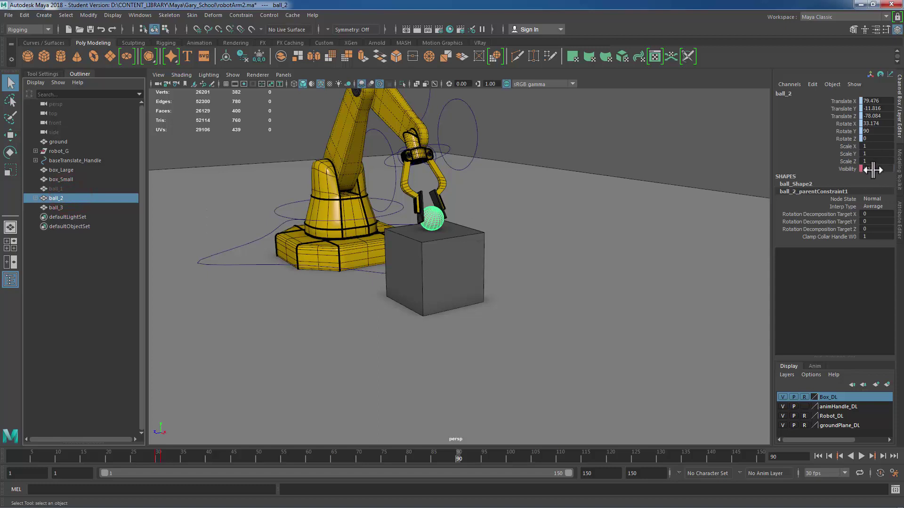
right_click(843, 169)
left_click(845, 185)
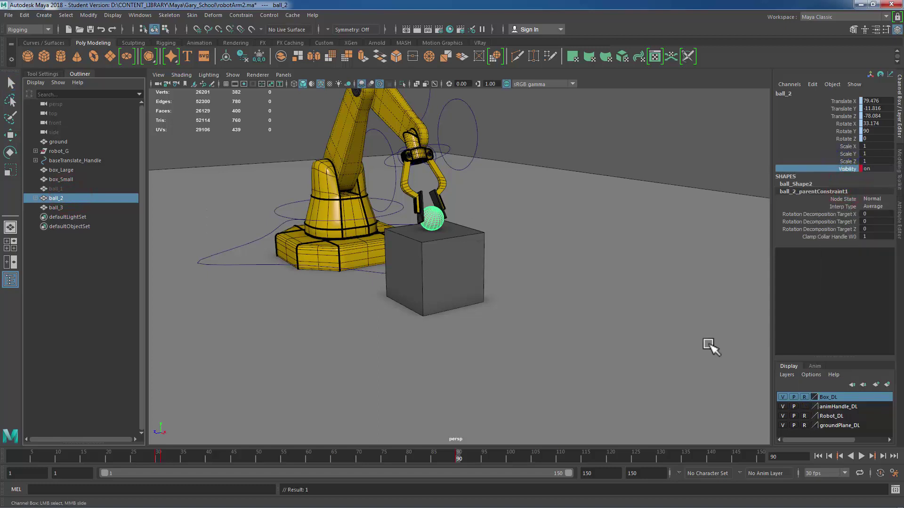
Step: At frame 91, set ball_2's Visibility to 0 and key it
left_click_drag(457, 459, 462, 459)
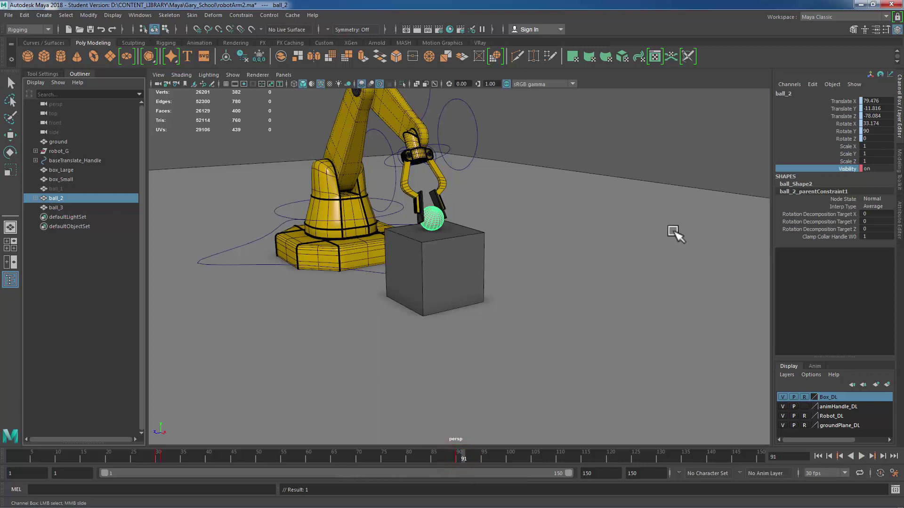
left_click(877, 169)
type("0")
key("Return")
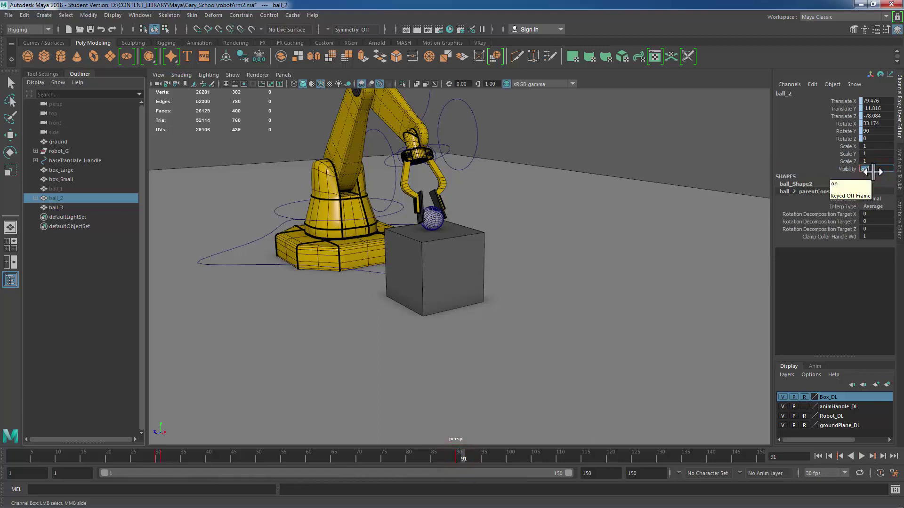
right_click(846, 168)
left_click(846, 191)
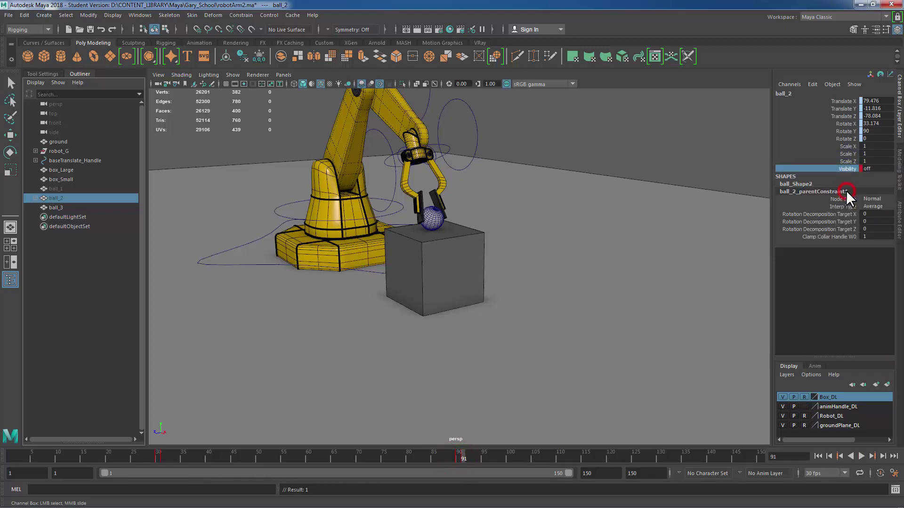
Step: Key ball_3 visible at frame 91, then set its Visibility to 0 at frame 90
left_click(58, 207)
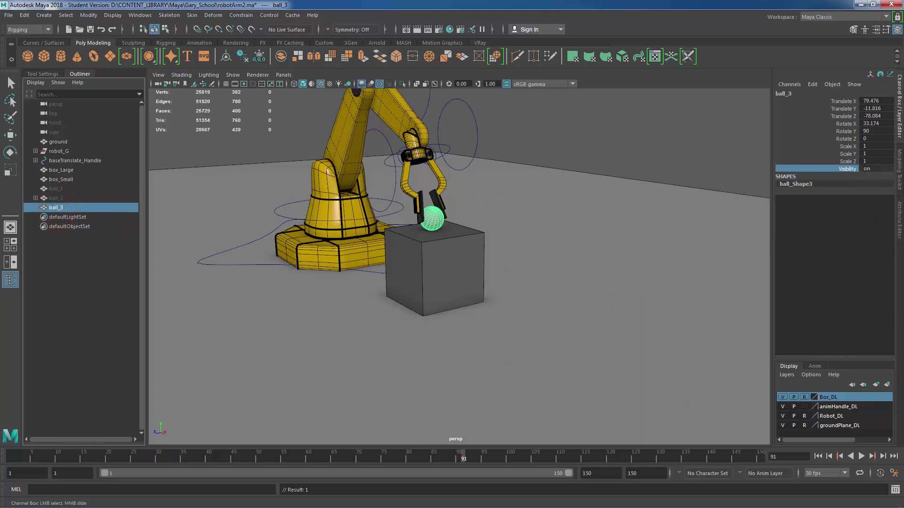
right_click(839, 166)
left_click(845, 185)
left_click(458, 458)
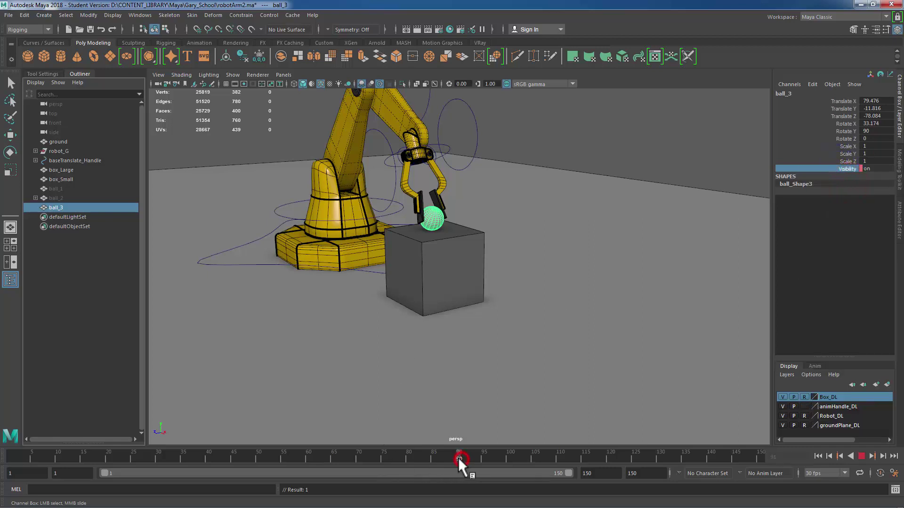
left_click(871, 168)
type("0")
key("Return")
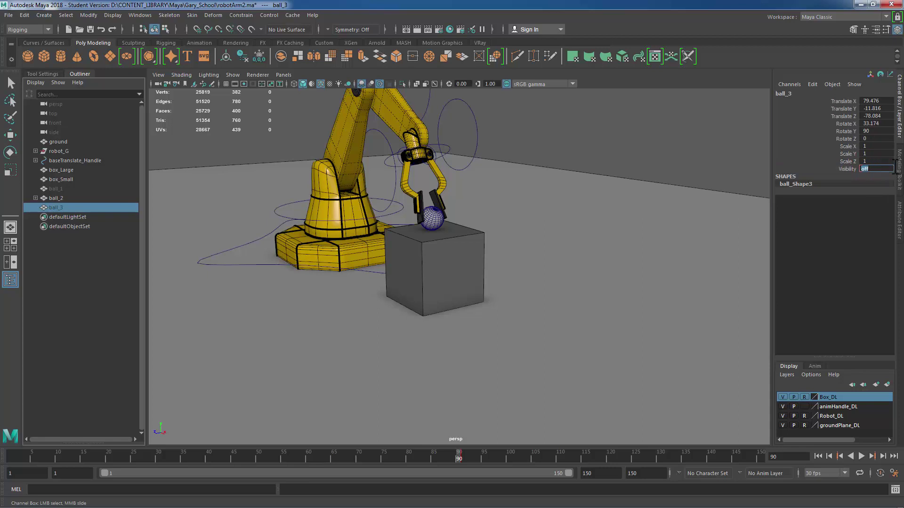
right_click(842, 171)
Step: Key ball_3 hidden at frame 90, then scrub from frame 1 to 120 to preview the placement
left_click(831, 190)
right_click_drag(547, 244, 376, 239, "alt")
middle_click_drag(559, 235, 664, 258, "alt")
left_click_drag(663, 258, 623, 264, "alt")
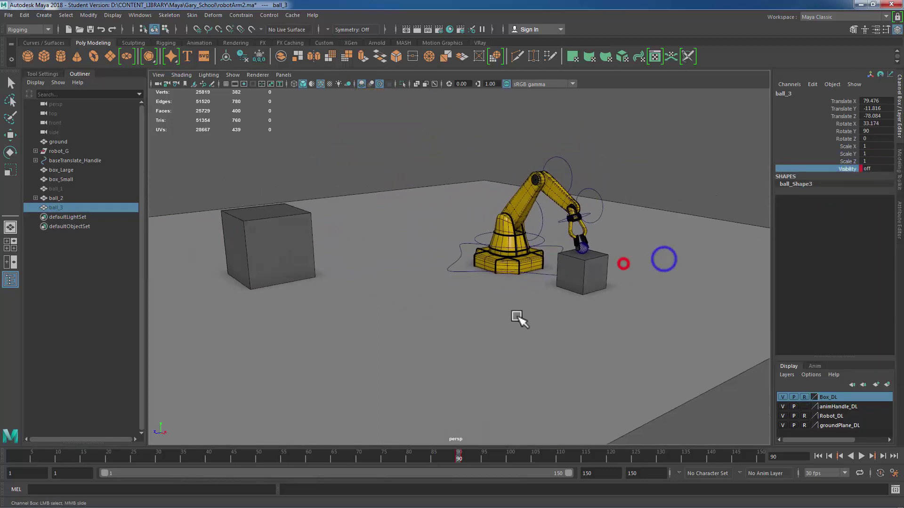
left_click_drag(79, 452, 4, 457)
right_click_drag(458, 333, 426, 307, "alt")
middle_click_drag(471, 370, 494, 394, "alt")
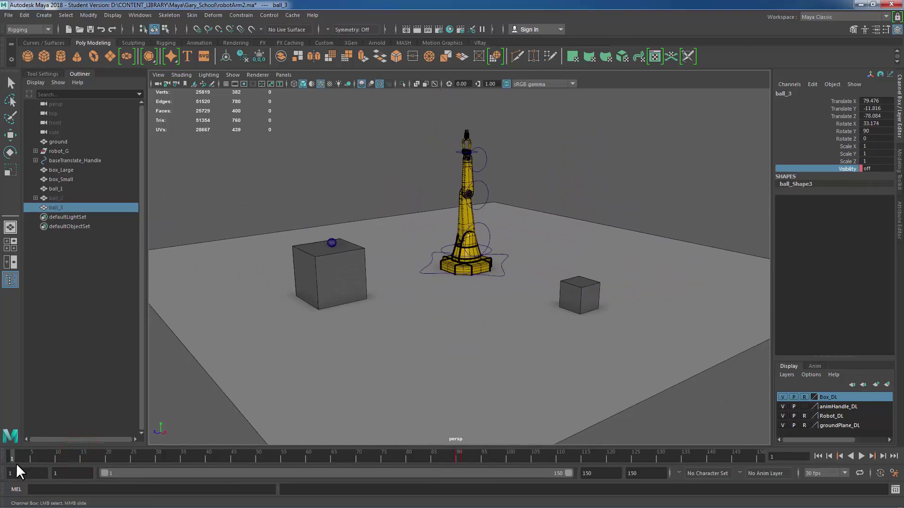
left_click_drag(9, 453, 456, 484)
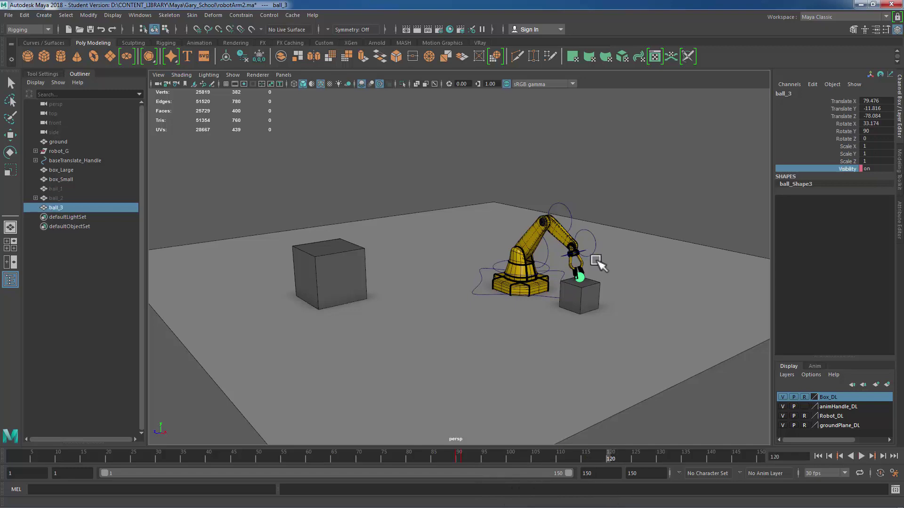
Step: At frame 120, move the robot base control back to Translate X 0
right_click_drag(588, 239, 712, 294, "alt")
left_click_drag(714, 294, 508, 288, "alt")
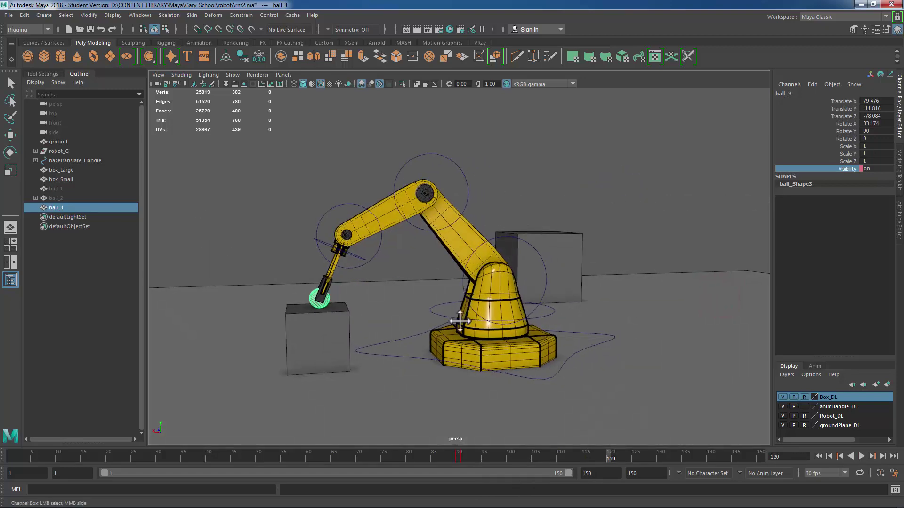
middle_click_drag(460, 322, 413, 324, "alt")
left_click(535, 337)
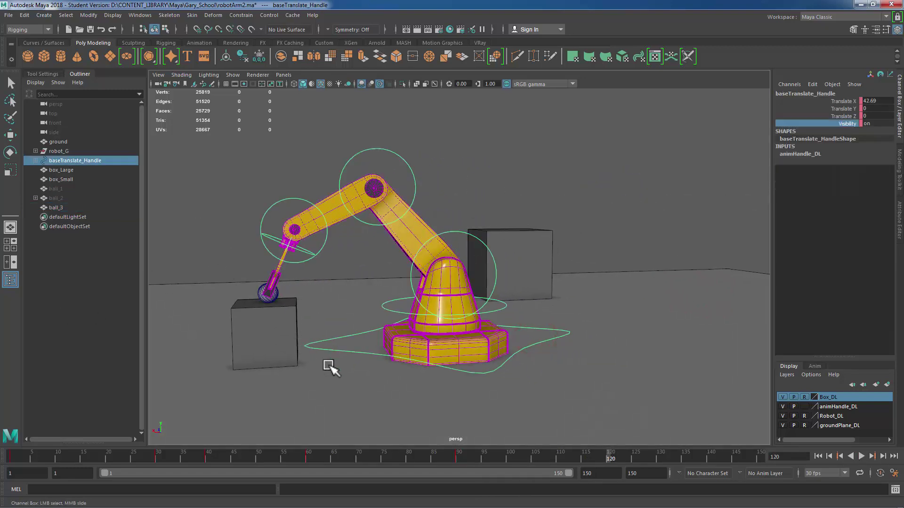
key("w")
left_click_drag(397, 355, 544, 378)
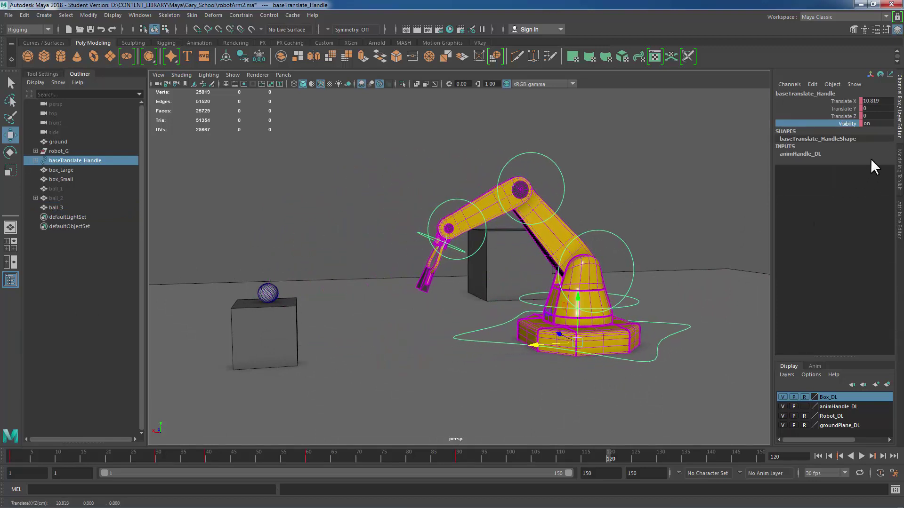
left_click(869, 101)
type("0")
key("Return")
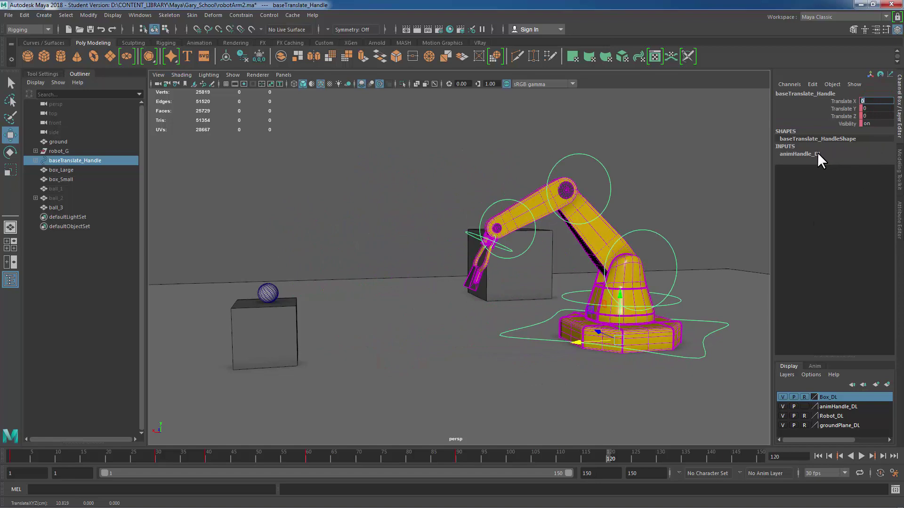
Step: Rotate the upper arm, clamp mount and lower arm down, the lower arm to Rotate X 56.506
middle_click_drag(437, 236, 371, 229, "alt")
right_click_drag(436, 260, 470, 270, "alt")
left_click_drag(470, 270, 493, 231, "alt")
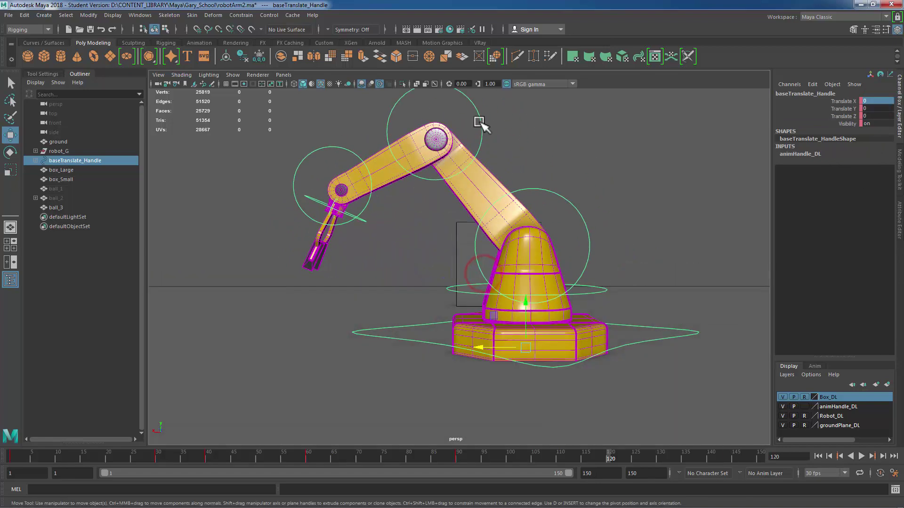
left_click(477, 121)
middle_click_drag(510, 204, 524, 273, "alt")
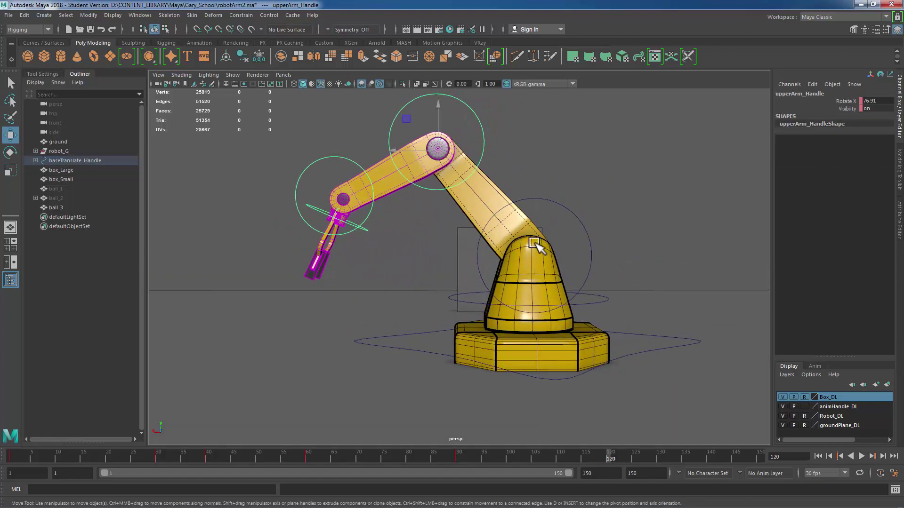
key("e")
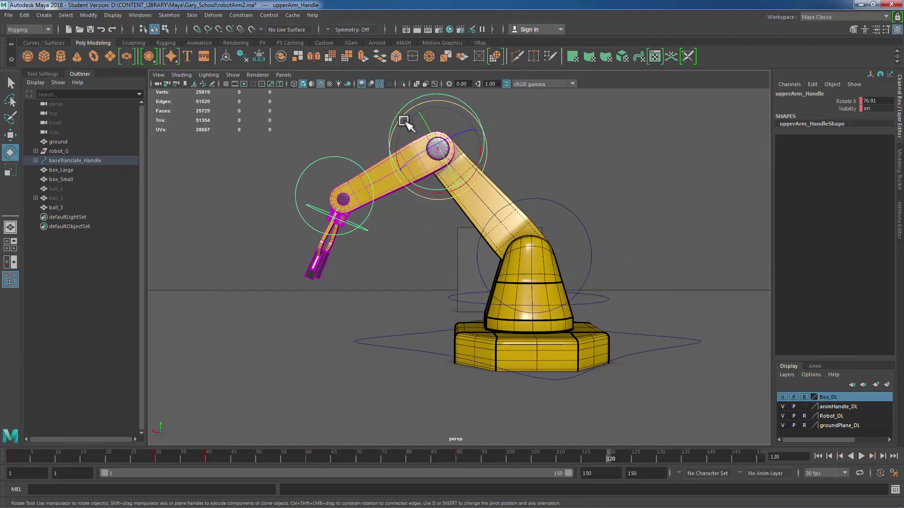
left_click_drag(541, 218, 478, 182, "alt")
left_click(503, 254)
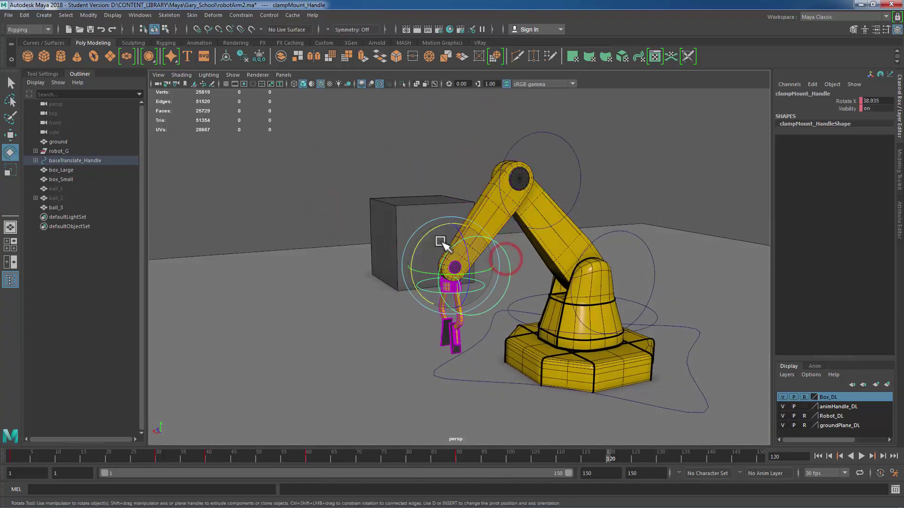
left_click_drag(427, 250, 414, 248)
left_click(647, 264)
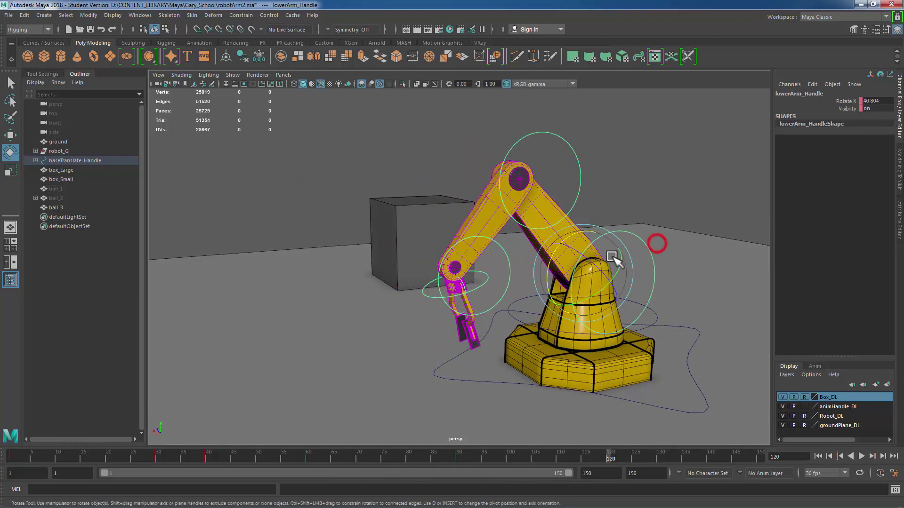
left_click_drag(617, 257, 561, 246)
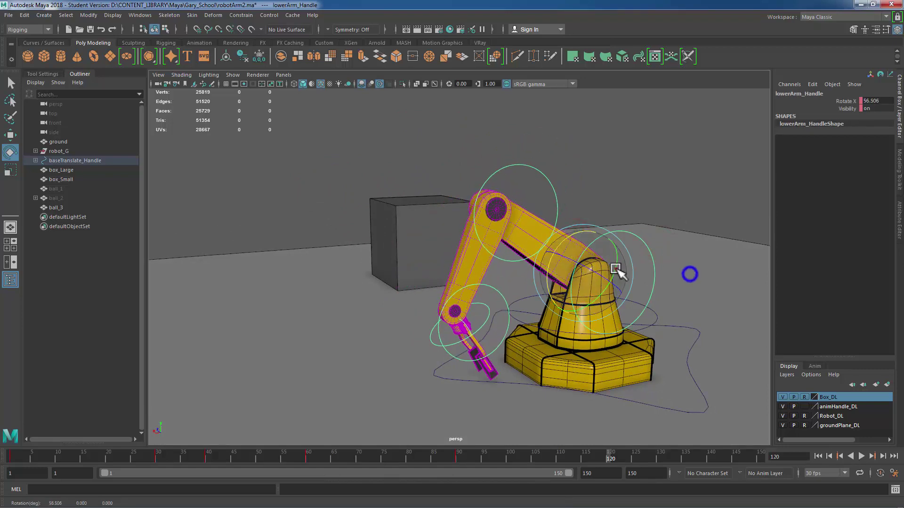
left_click_drag(690, 275, 544, 268, "alt")
Step: Select all the robot's control handles, rewind to frame 1, and clear the selection
left_click_drag(284, 177, 523, 426)
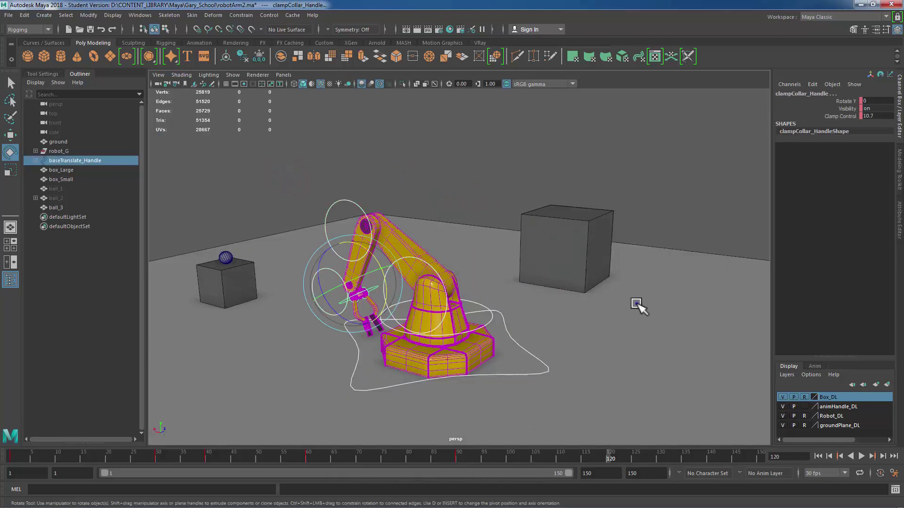
left_click(637, 304)
left_click_drag(373, 299, 454, 297, "alt")
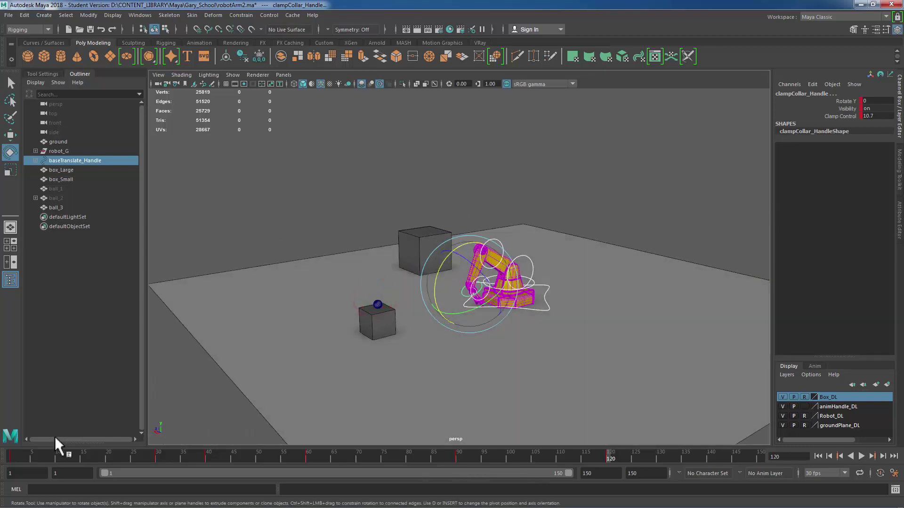
left_click_drag(53, 456, 1, 452)
left_click(692, 219)
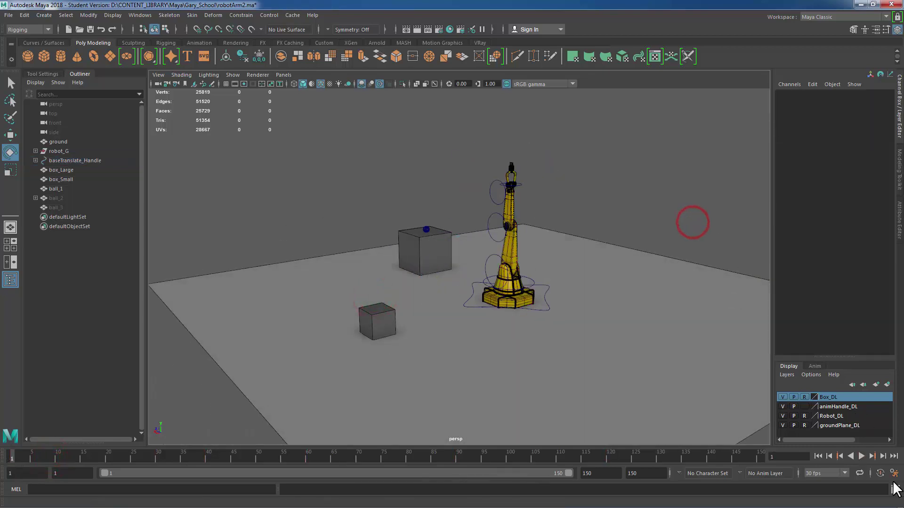
left_click_drag(508, 280, 720, 389, "alt")
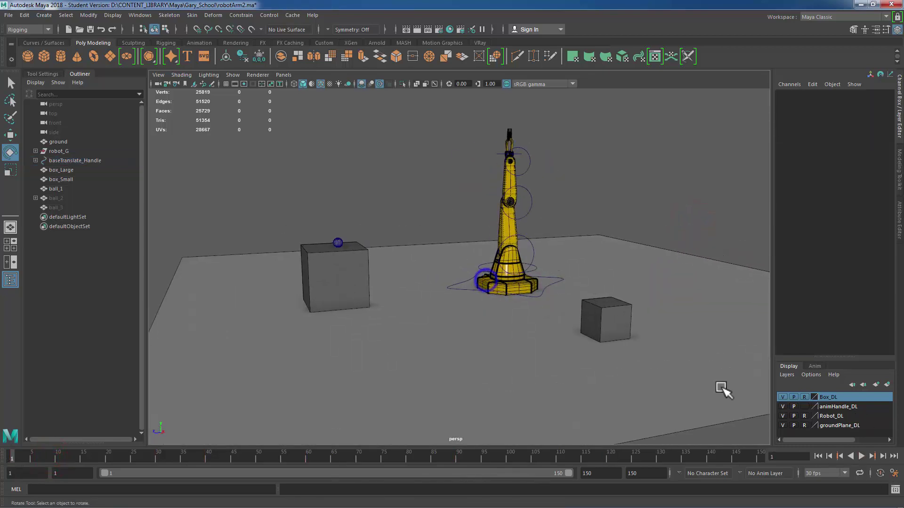
Step: Play the full robot animation, stop it, and scrub from frame 91 to frame 94
left_click(862, 456)
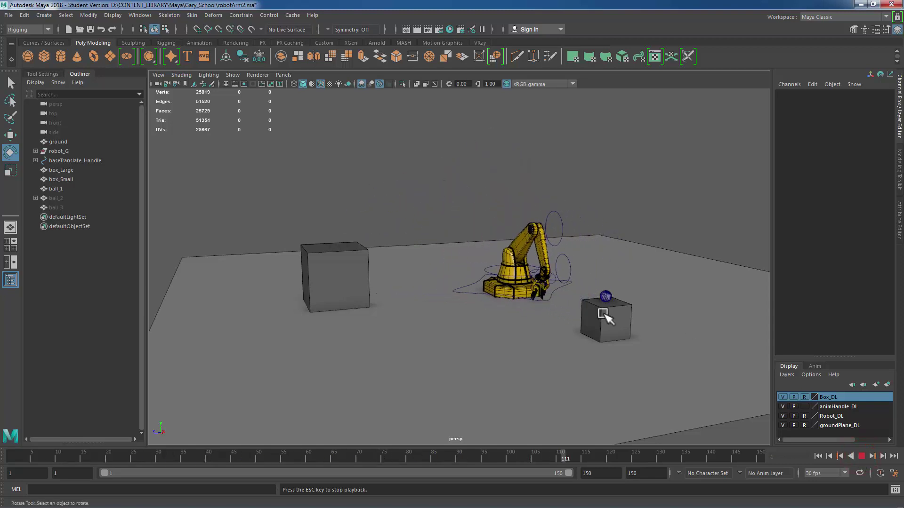
left_click(861, 456)
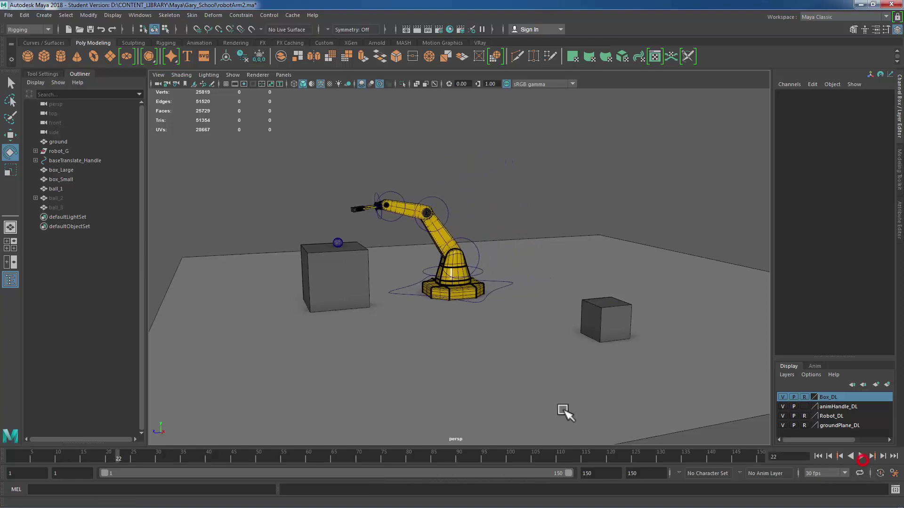
left_click_drag(426, 456, 464, 460)
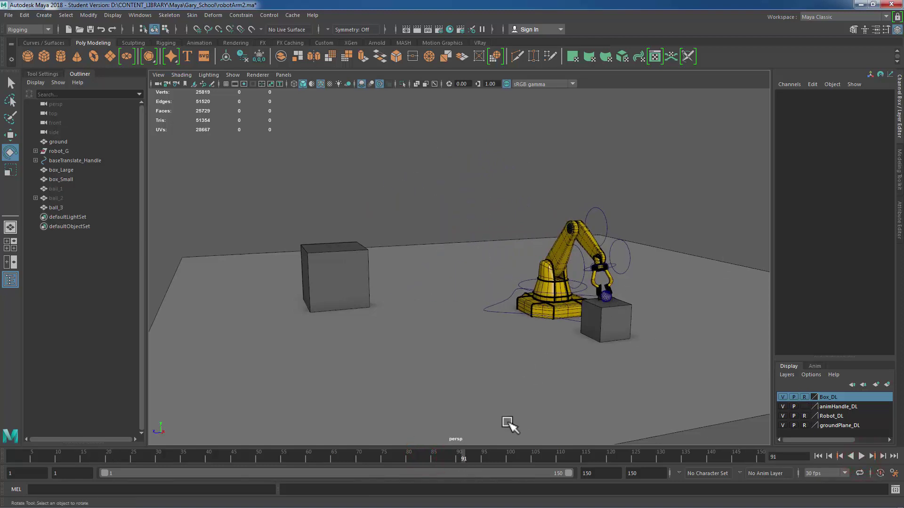
left_click_drag(464, 461, 479, 464)
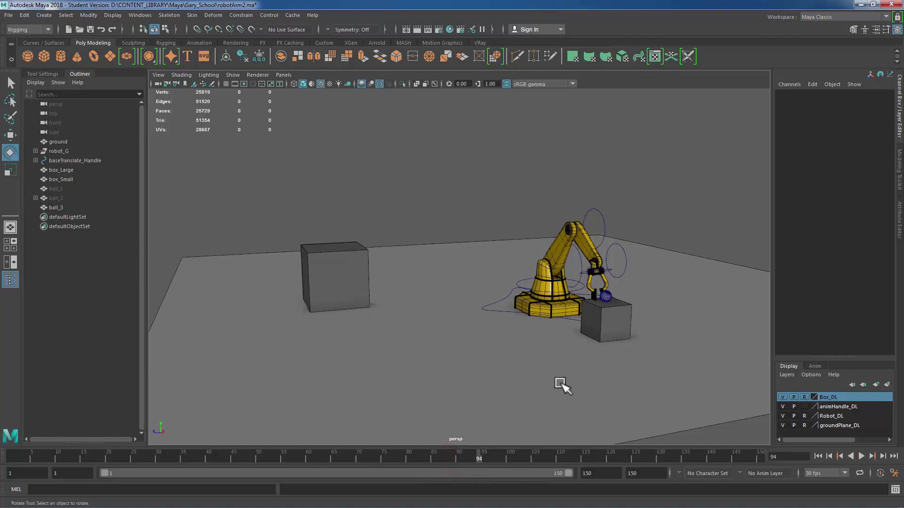
Step: Zoom in on the clamp and ball, check the grip near frame 90, then go to frame 100
right_click_drag(500, 318, 658, 310, "alt")
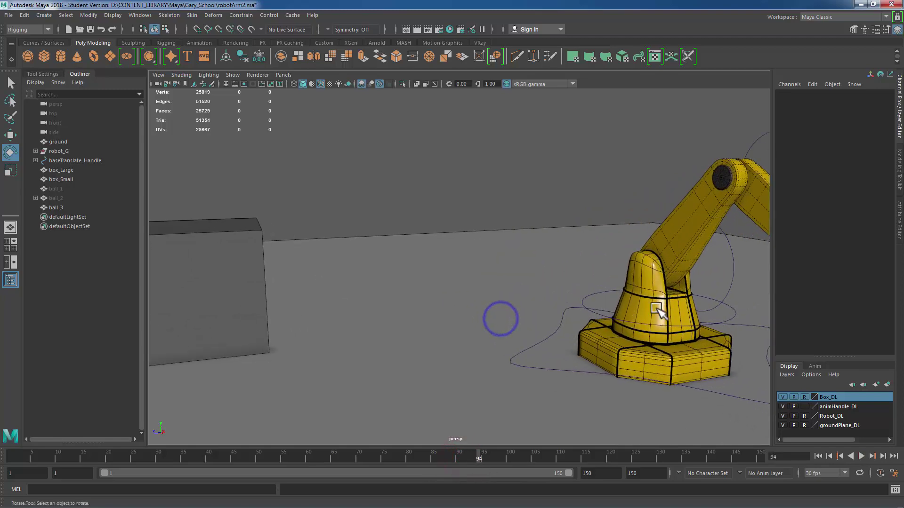
middle_click_drag(511, 277, 250, 217, "alt")
left_click_drag(478, 276, 491, 294, "alt")
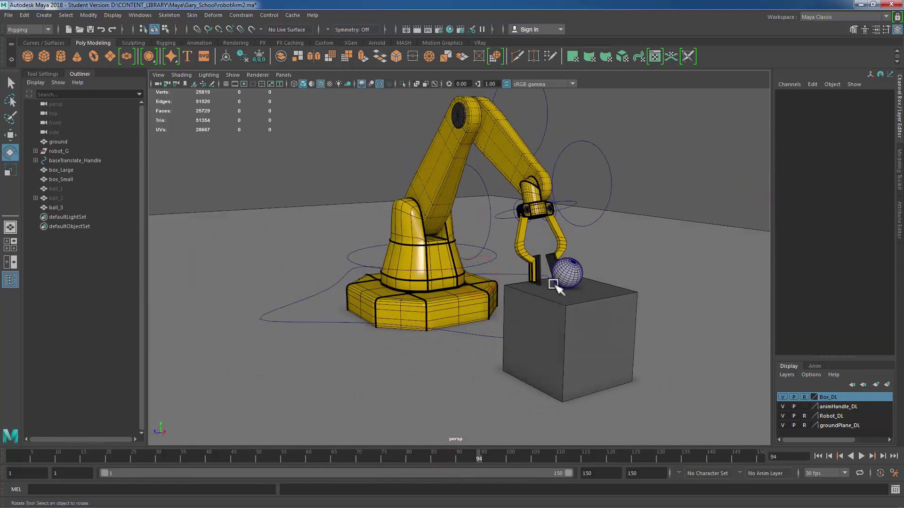
left_click_drag(531, 460, 510, 470)
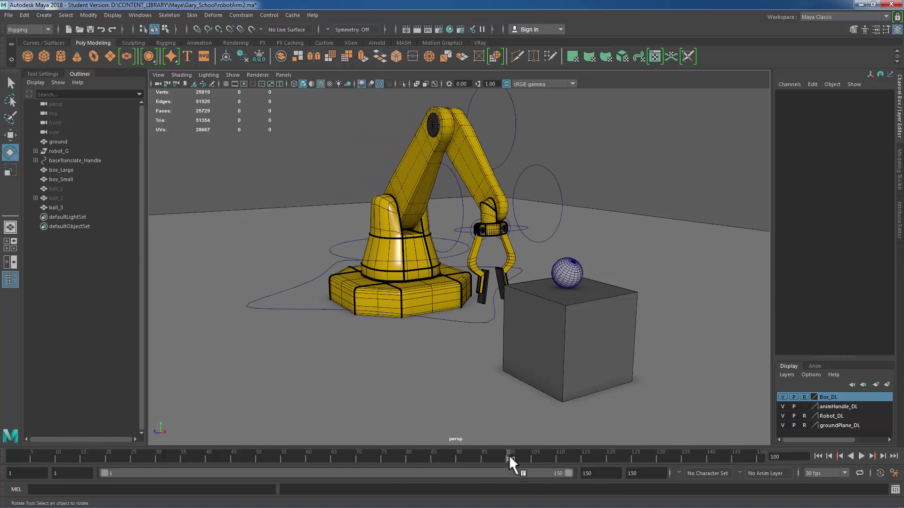
left_click_drag(584, 372, 488, 366, "alt")
Step: Rotate the clamp mount to X -20.177 and lower the upper arm to X 70.728
middle_click_drag(506, 278, 531, 305, "alt")
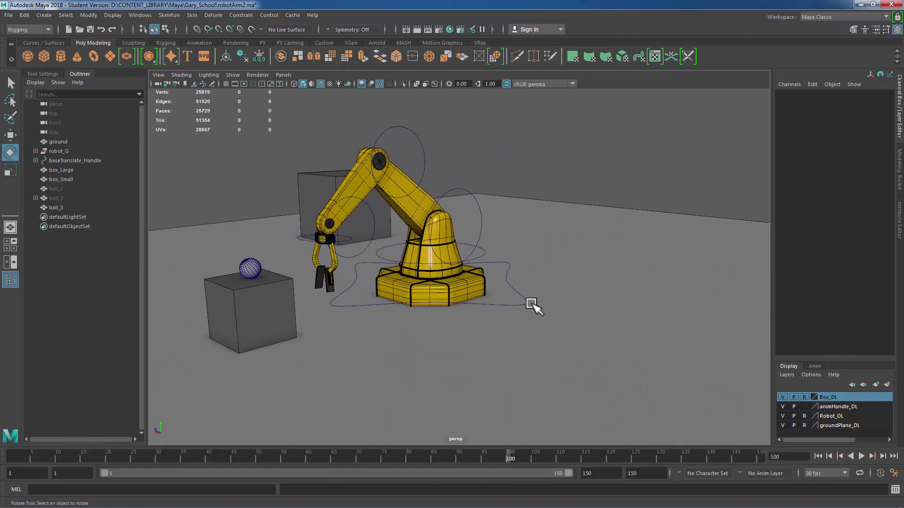
left_click_drag(519, 301, 442, 290, "alt")
left_click_drag(578, 348, 507, 308, "alt")
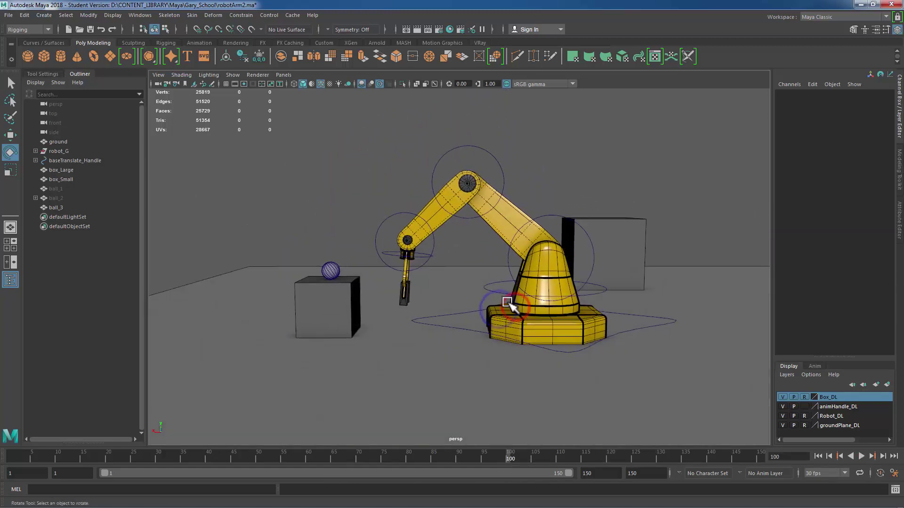
left_click(383, 193)
left_click_drag(426, 204, 443, 241)
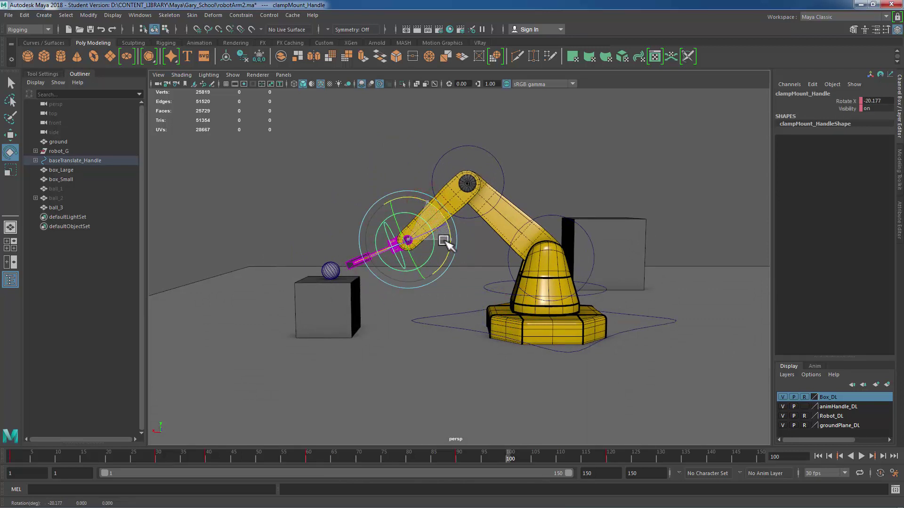
left_click(508, 170)
left_click_drag(507, 171, 508, 174)
Step: Select the robot's control handles, scrub back to check the clamp near the ball, then deselect
left_click_drag(359, 145, 602, 404)
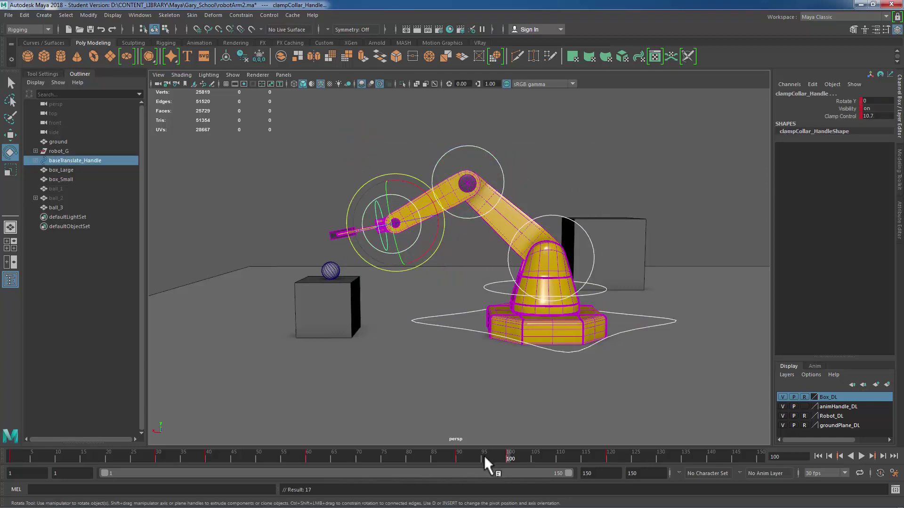
left_click_drag(484, 455, 608, 493)
left_click(448, 181)
Step: Scrub the timeline back to frame 1 and frame the upright robot in the view
right_click_drag(664, 328, 560, 292, "alt")
middle_click_drag(560, 292, 502, 284, "alt")
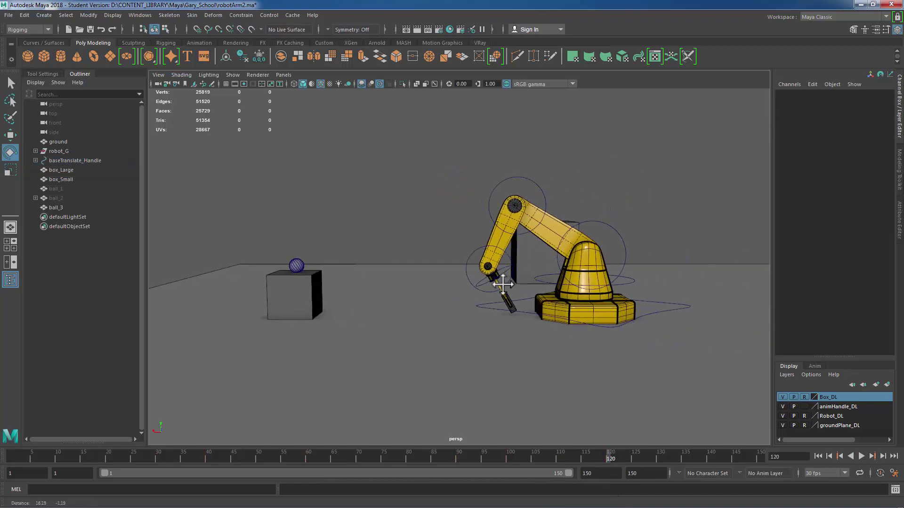
left_click_drag(503, 284, 555, 240, "alt")
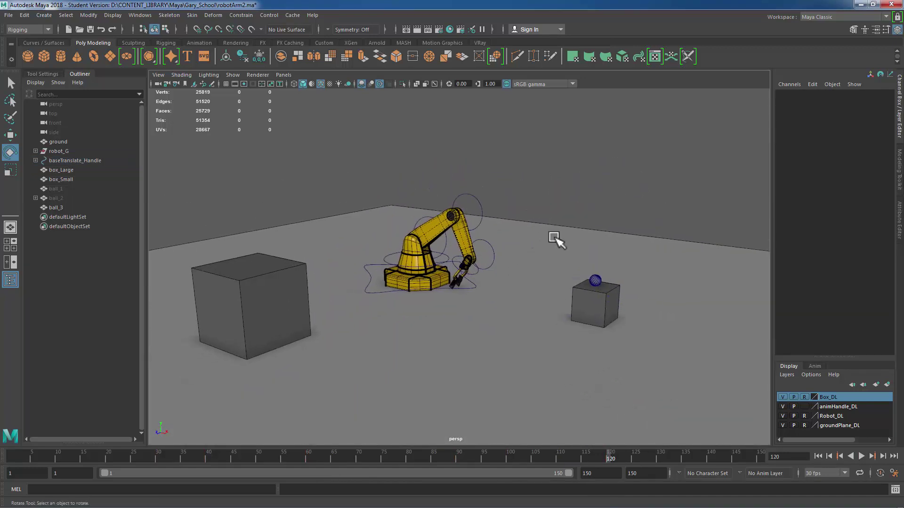
left_click_drag(253, 458, 10, 451)
middle_click_drag(476, 227, 508, 268, "alt")
right_click_drag(351, 236, 464, 275, "alt")
left_click_drag(465, 275, 446, 282, "alt")
Step: At frame 1, rotate the upper arm control to Rotate X 54.666, then reselect the clamp mount
left_click(472, 157)
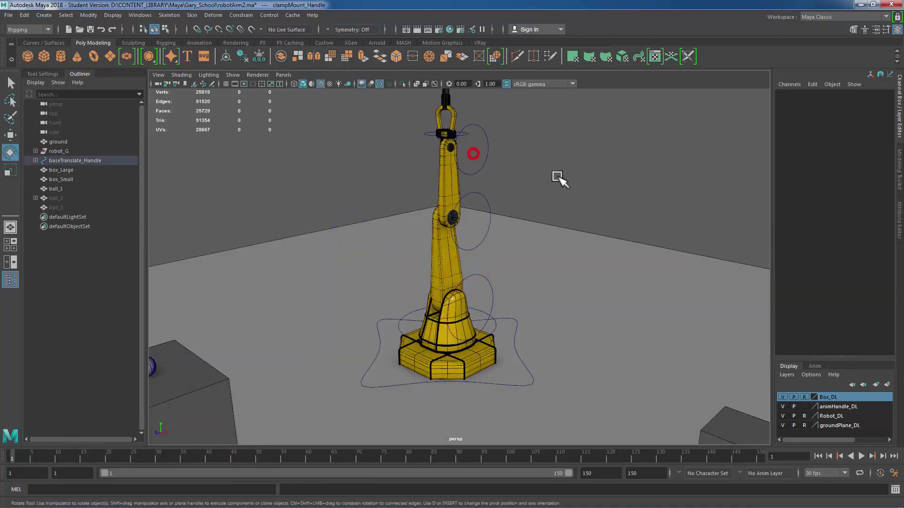
middle_click_drag(577, 277, 589, 318, "alt")
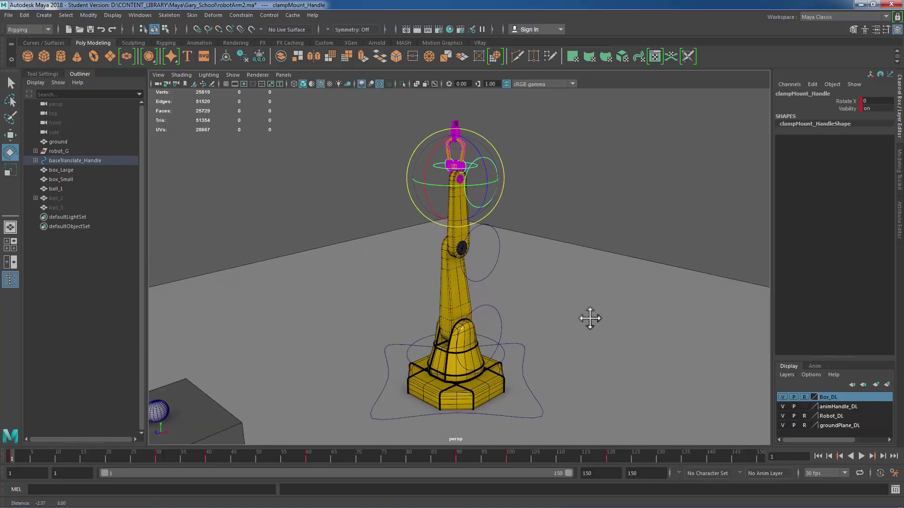
left_click(499, 261)
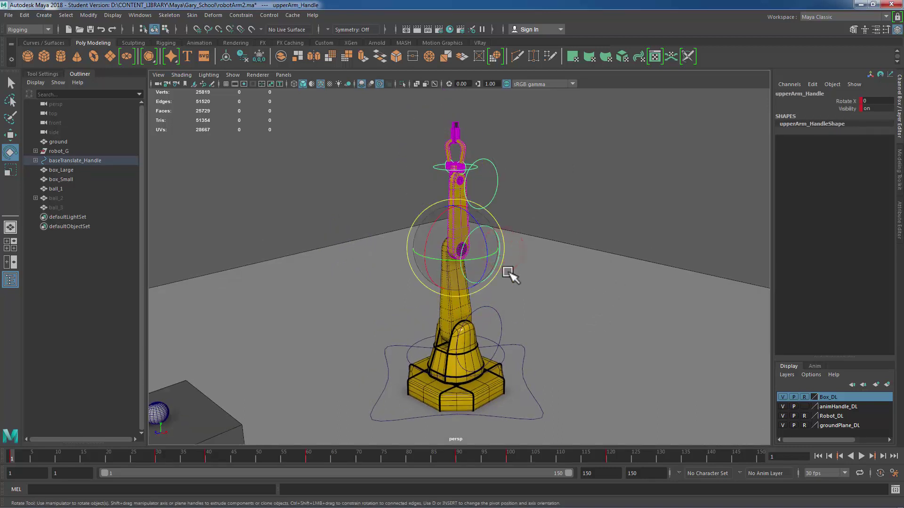
left_click_drag(448, 223, 418, 249)
left_click(492, 142)
left_click(450, 198)
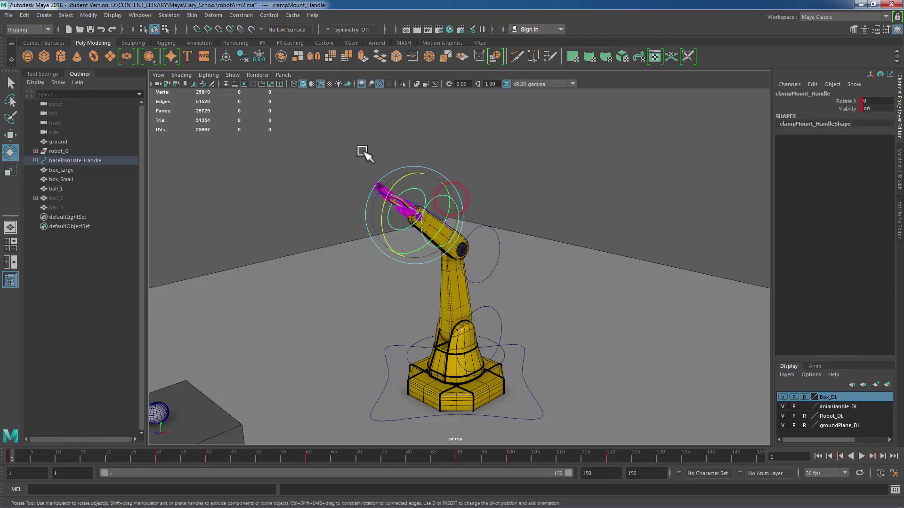
left_click_drag(590, 205, 545, 202, "alt")
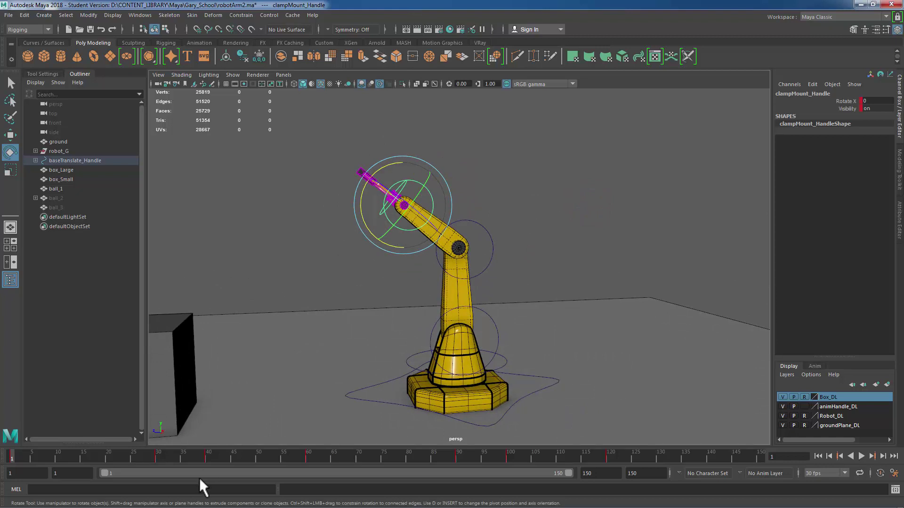
left_click_drag(451, 225, 686, 301, "alt")
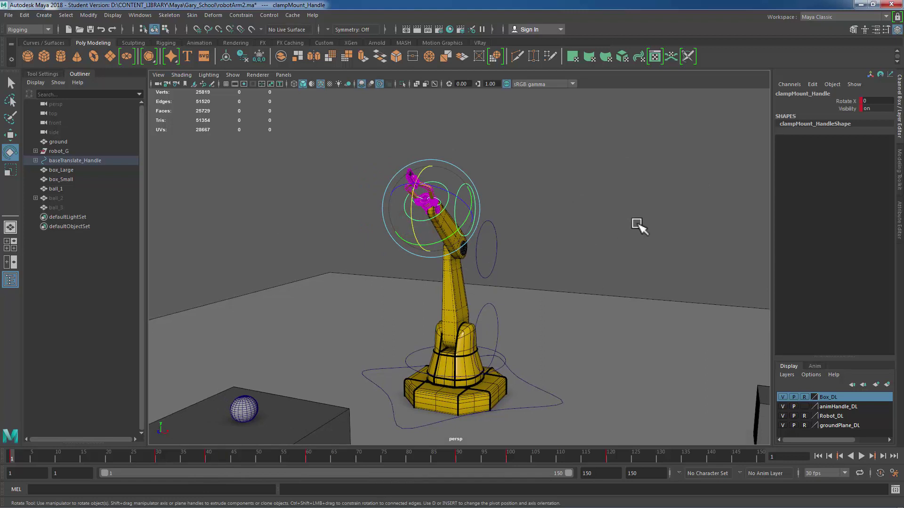
Step: Toggle the Modeling Toolkit panel and bring up the Rotate tool's Tool Settings
left_click(899, 168)
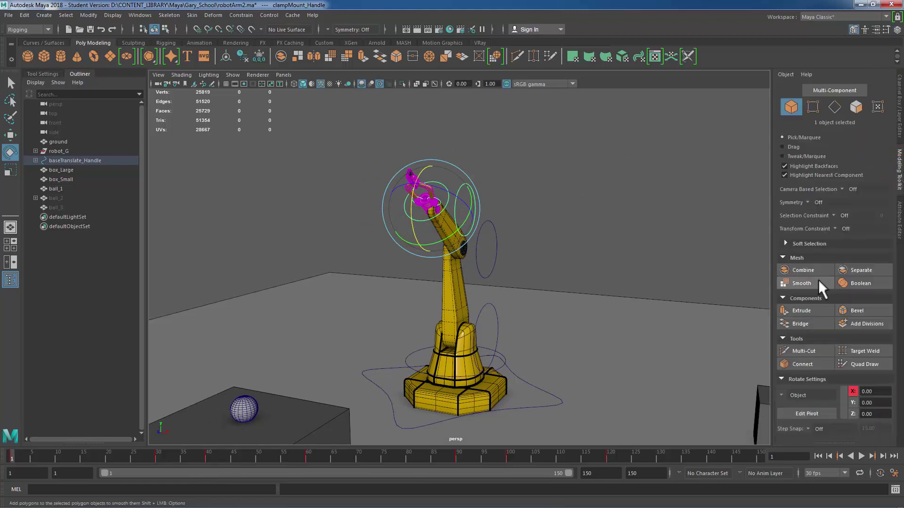
left_click(899, 181)
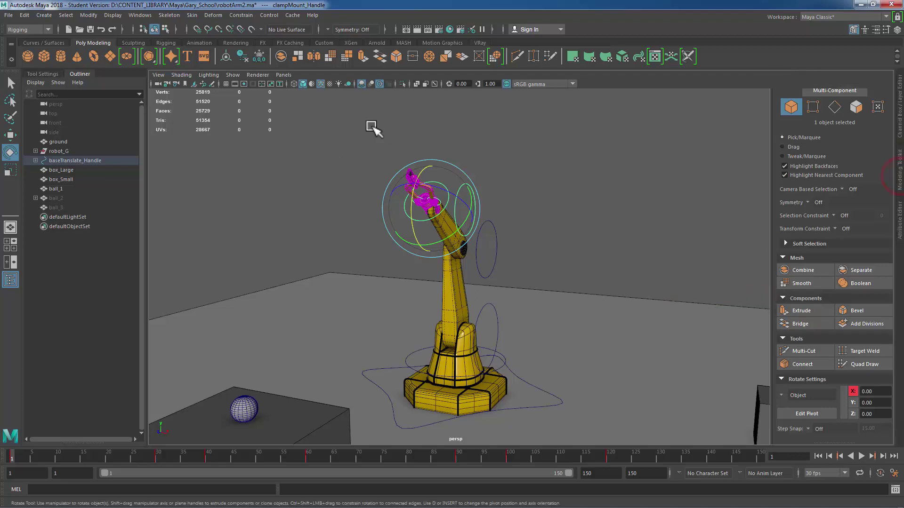
left_click(43, 74)
left_click(10, 154)
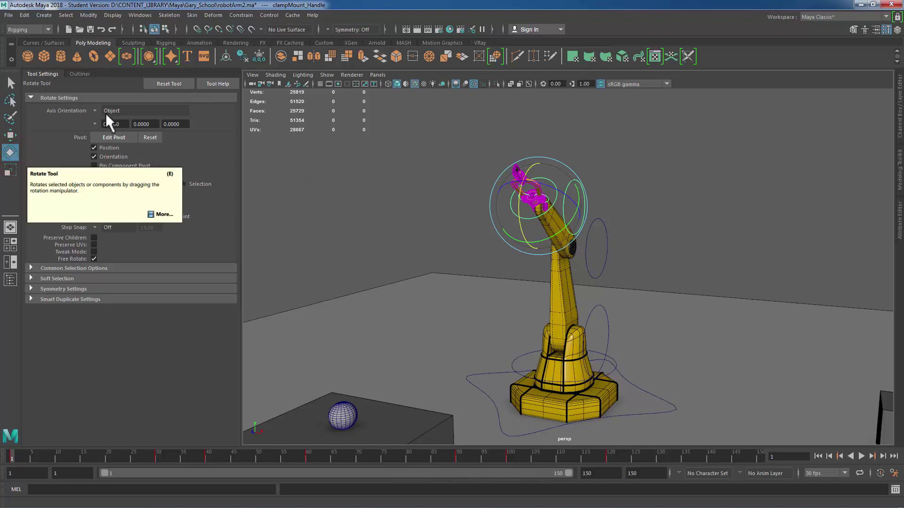
left_click(78, 109)
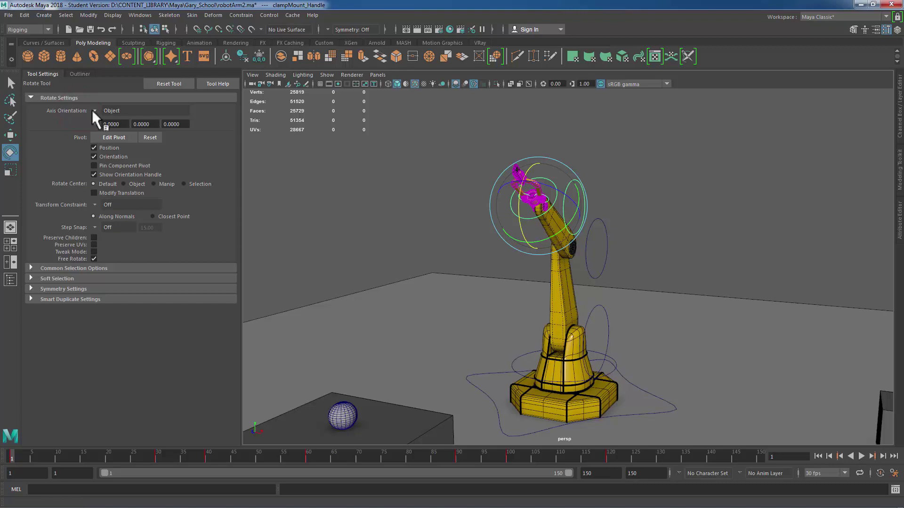
Step: Switch the Rotate axis orientation to World to inspect the rings, then back to Object
left_click(95, 110)
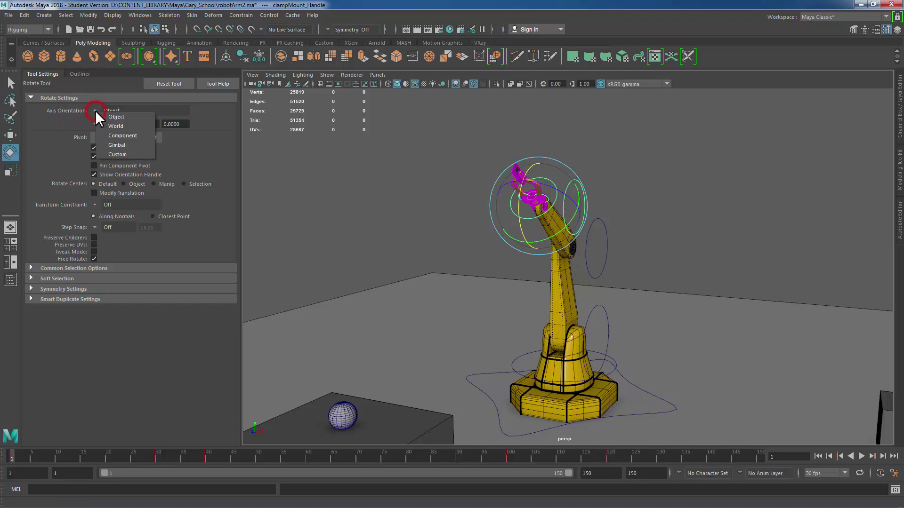
left_click(120, 124)
left_click_drag(664, 205, 593, 202, "alt")
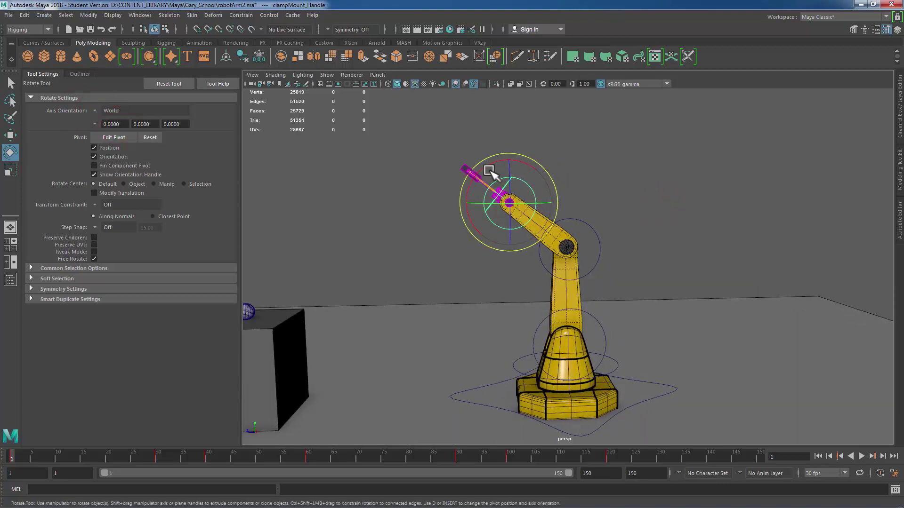
left_click_drag(513, 236, 533, 243, "alt")
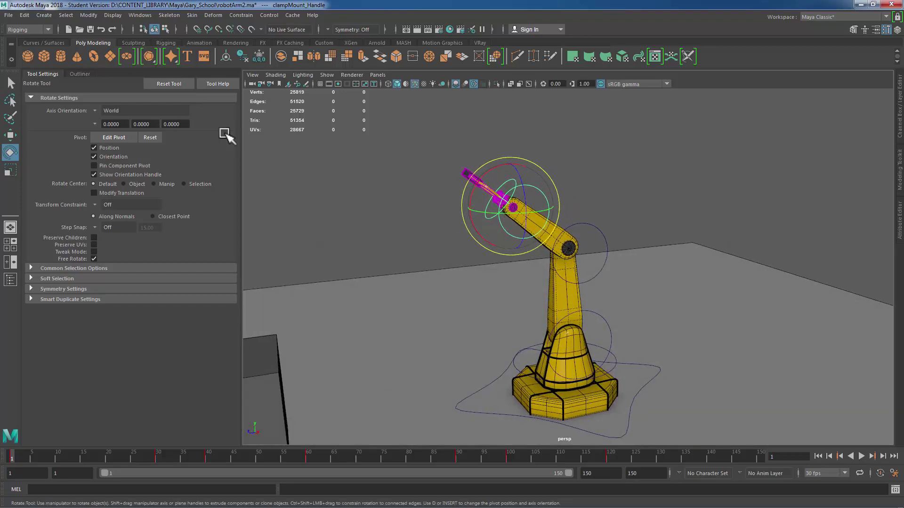
left_click(97, 110)
left_click(115, 115)
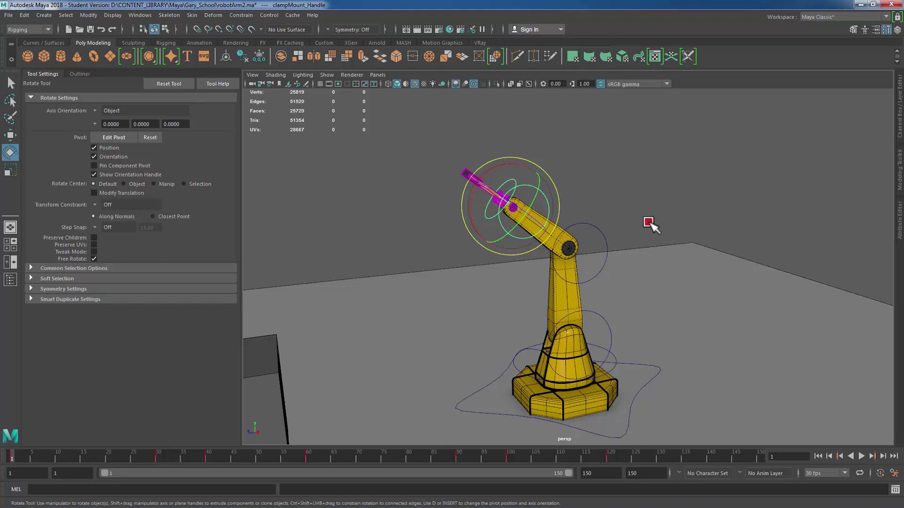
left_click(648, 223)
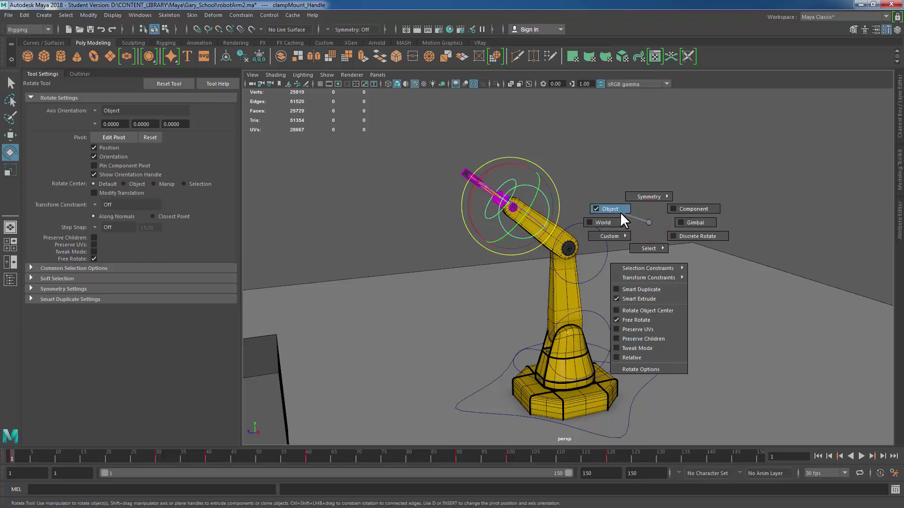
key("d")
left_click(623, 233)
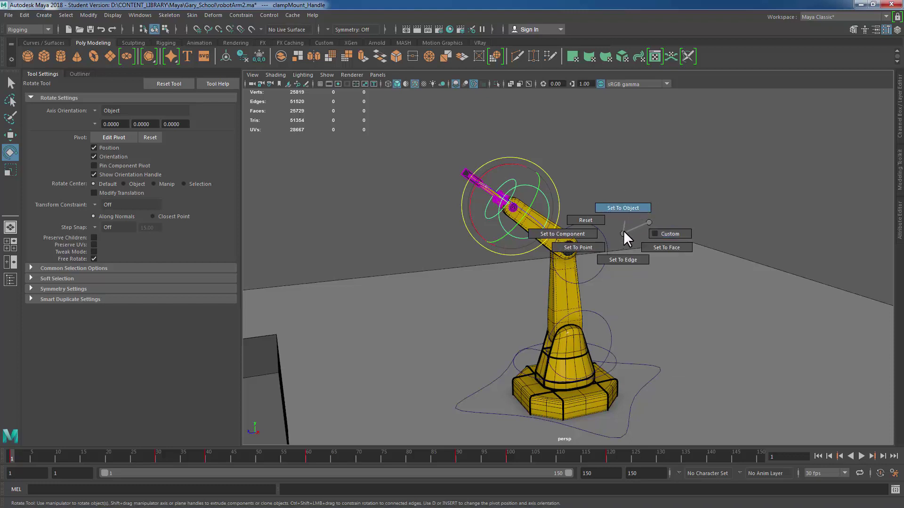
key("e")
left_click(646, 223)
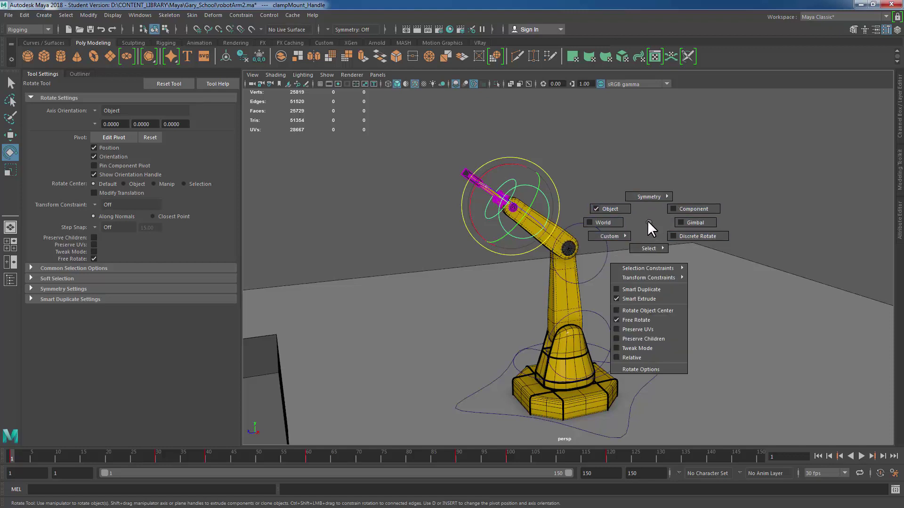
left_click(647, 220)
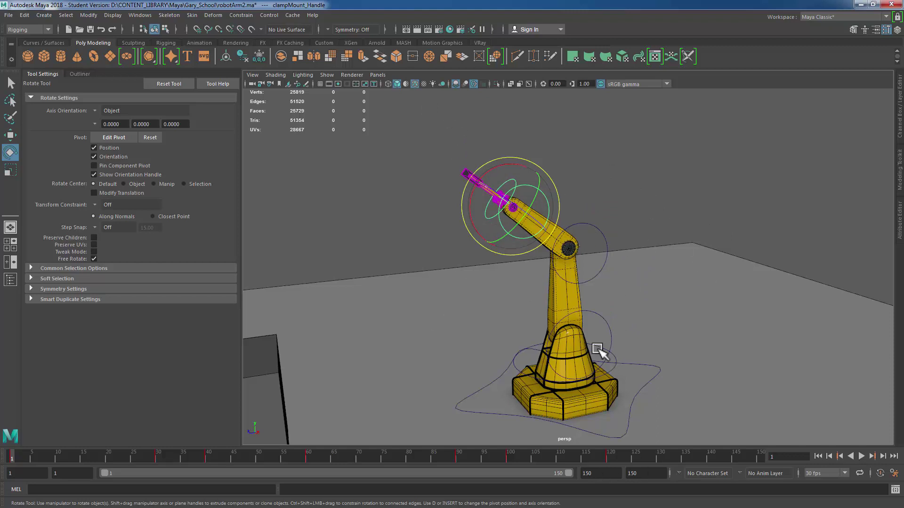
Step: Rewind to frame 1, deselect, play the animation through frame 120, then return to the start
left_click_drag(672, 256, 636, 253, "alt")
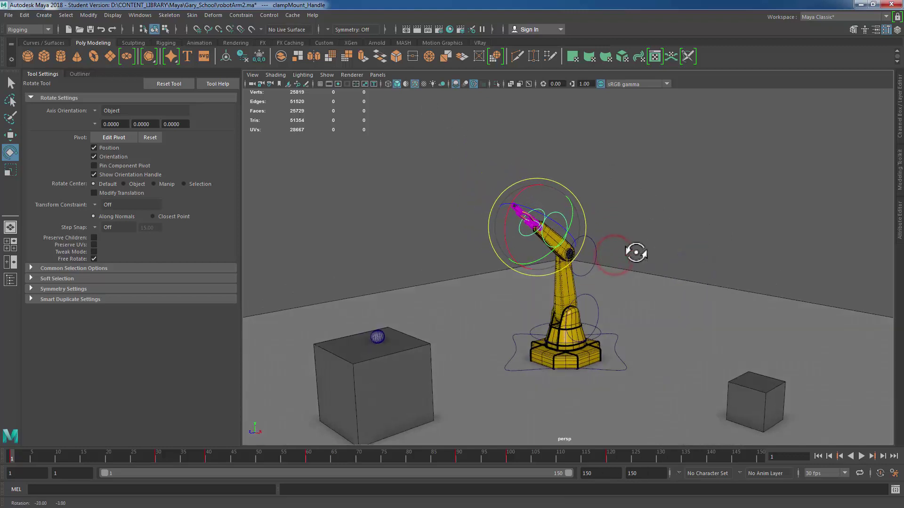
middle_click_drag(637, 328, 595, 306, "alt")
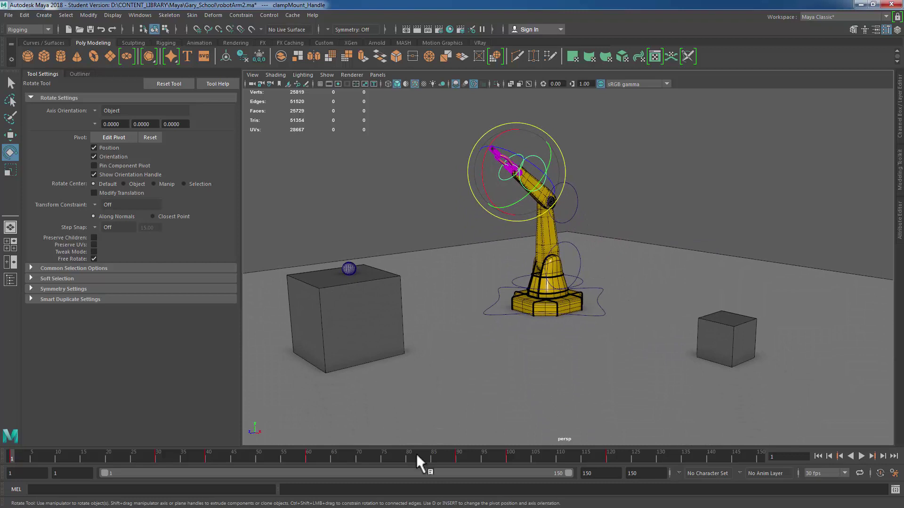
left_click_drag(363, 456, 3, 460)
left_click(635, 177)
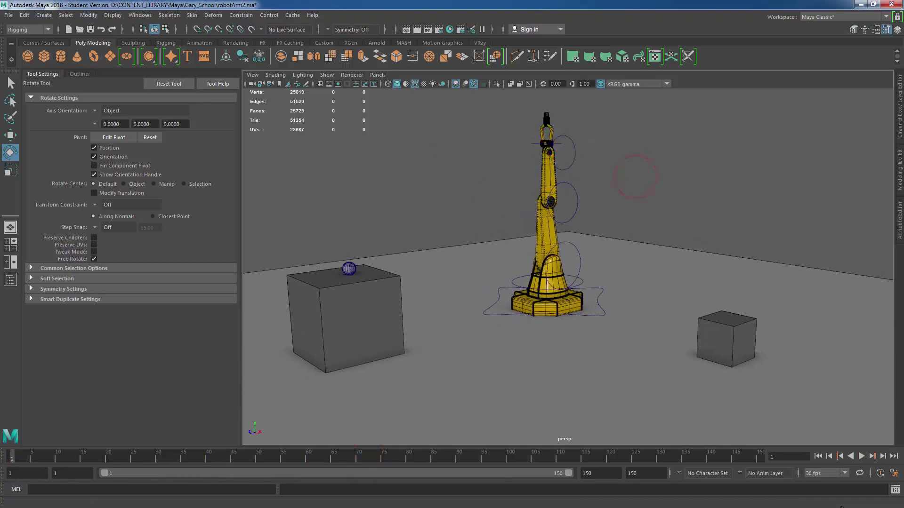
left_click(861, 456)
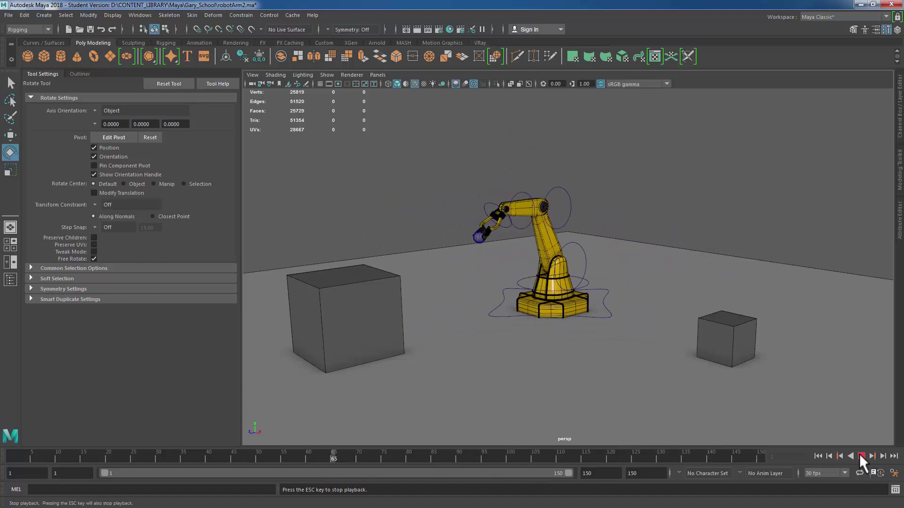
left_click(860, 455)
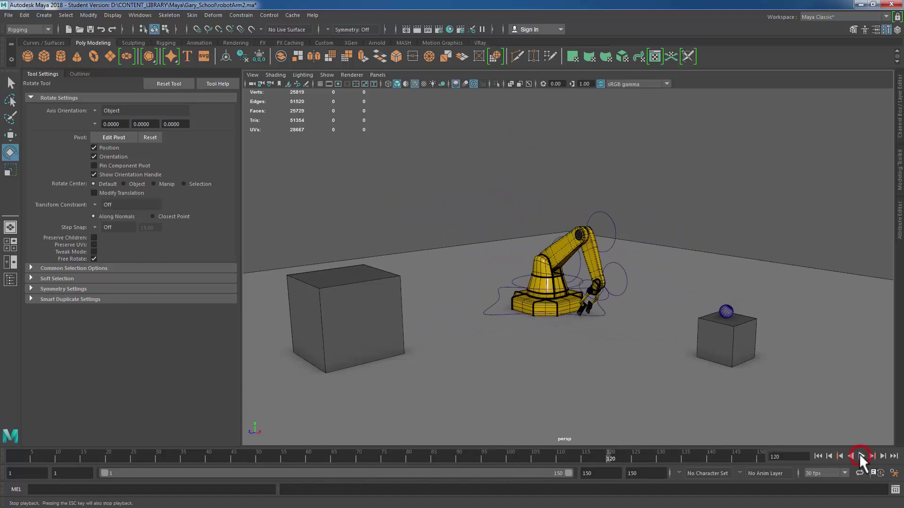
left_click(818, 456)
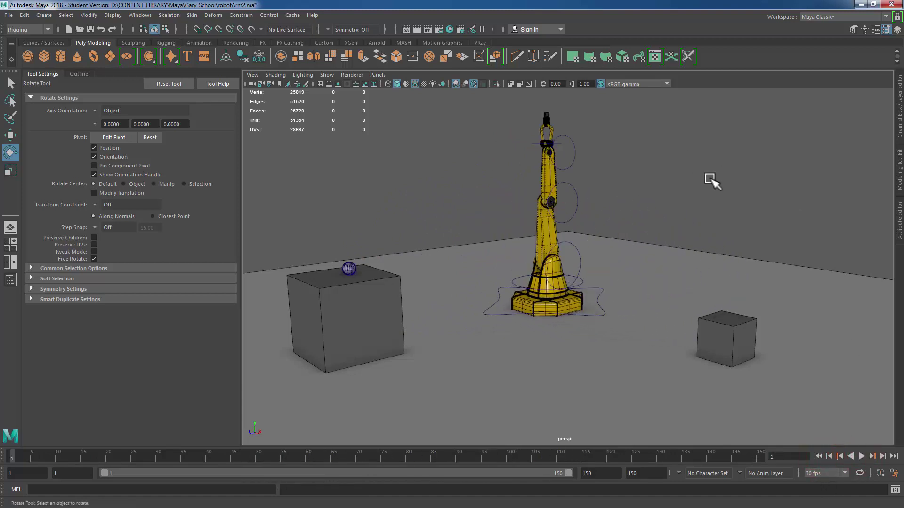